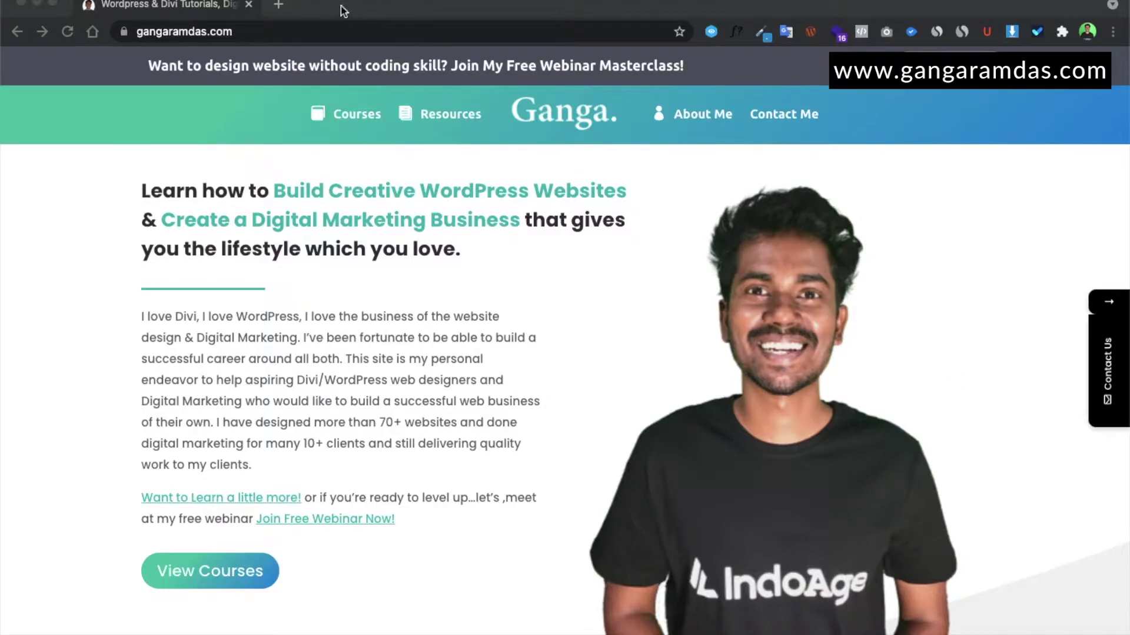
# - Open the Google Ads website (ads.google.com) in a new browser tab and sign in to the account
pyautogui.click(279, 7)
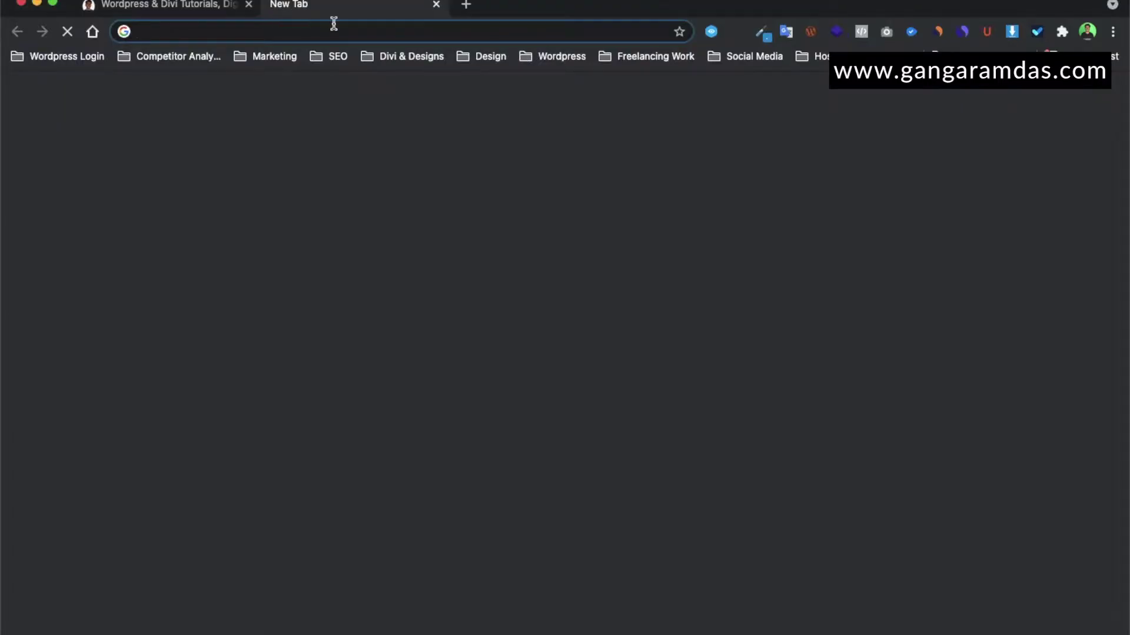
pyautogui.write('ad')
pyautogui.press('Return')
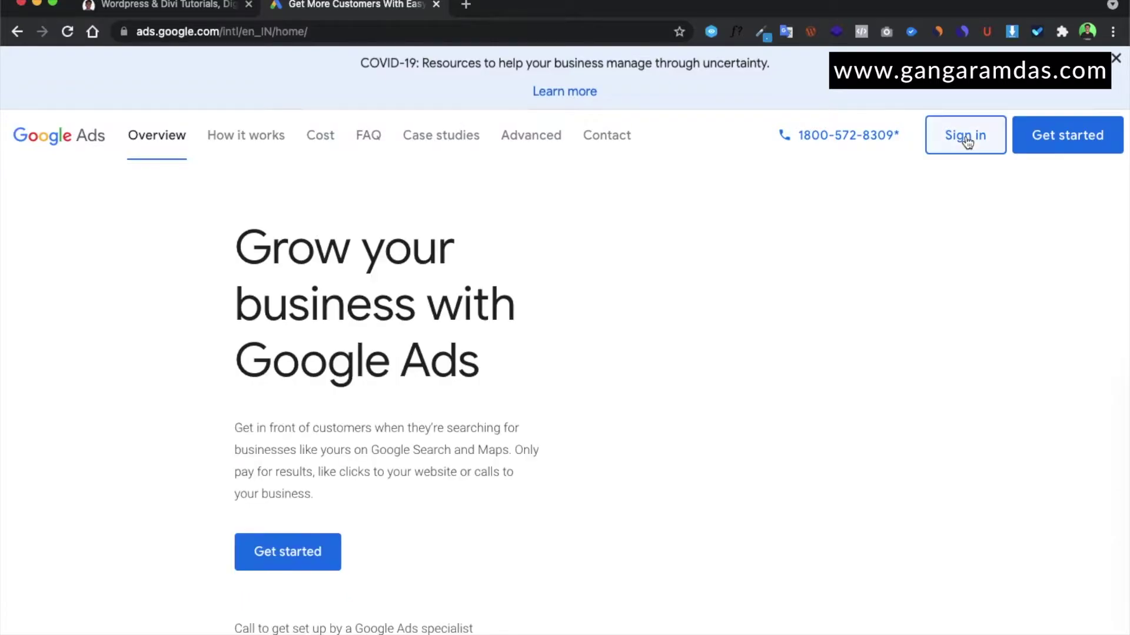
pyautogui.click(965, 137)
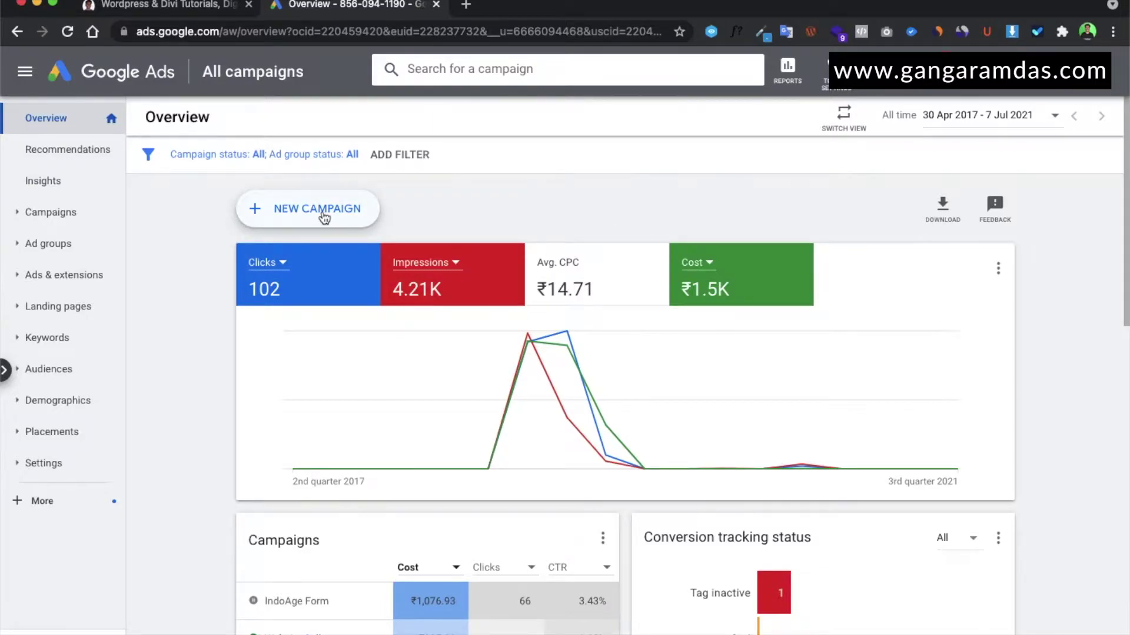
# - Start a new campaign without a goal's guidance and choose Video as the campaign type
pyautogui.click(324, 217)
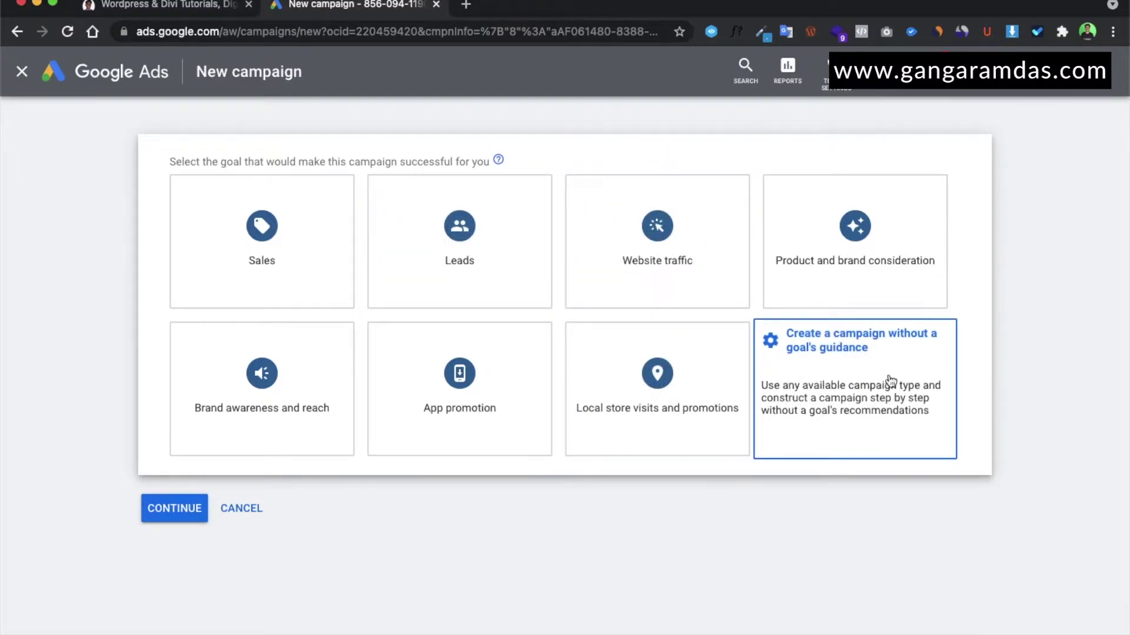
pyautogui.click(915, 432)
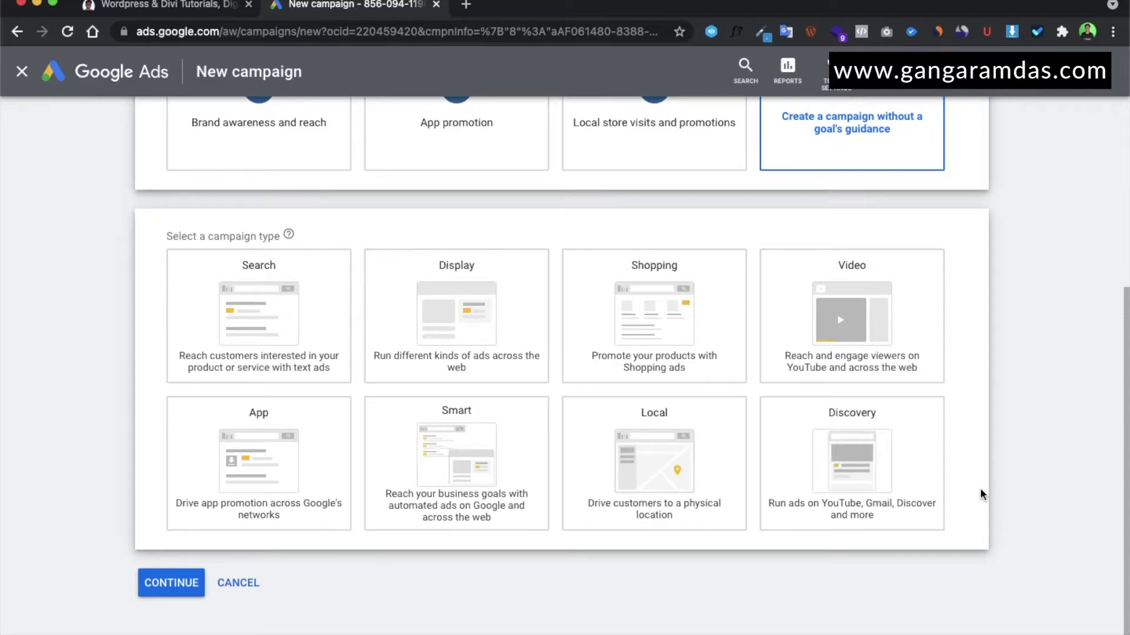
pyautogui.moveTo(876, 346)
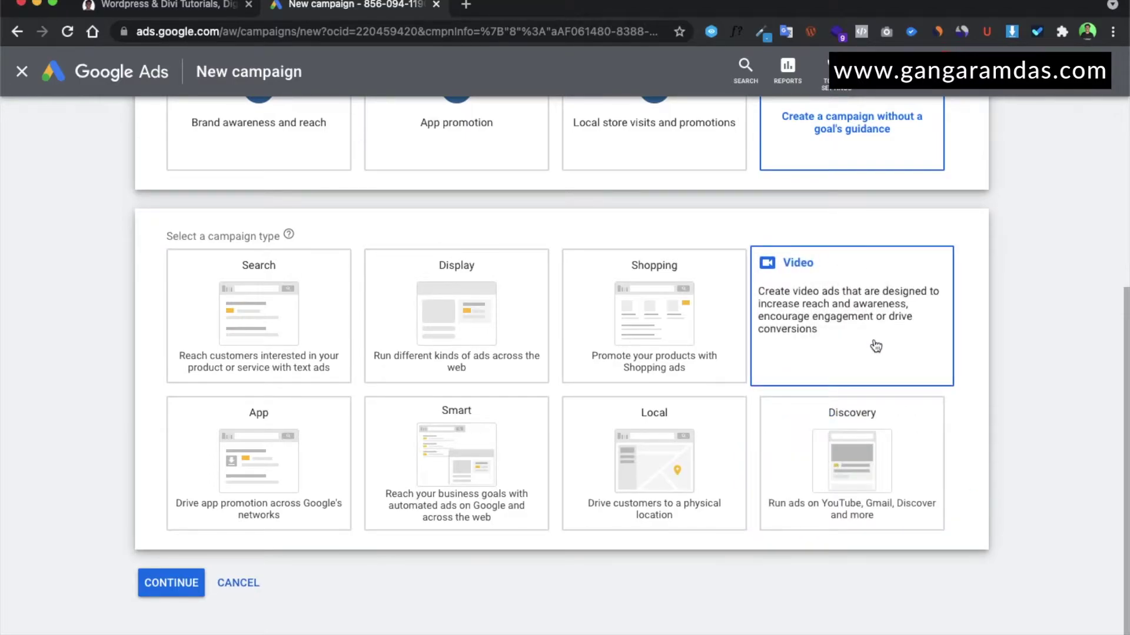
pyautogui.moveTo(944, 424)
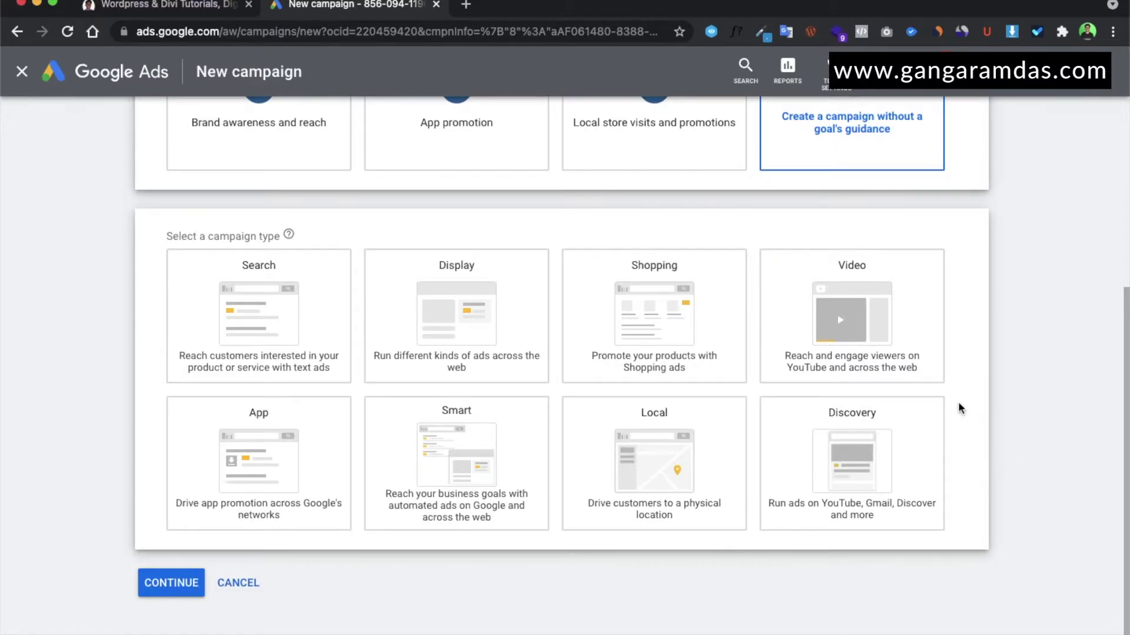
pyautogui.moveTo(913, 351)
pyautogui.click(915, 349)
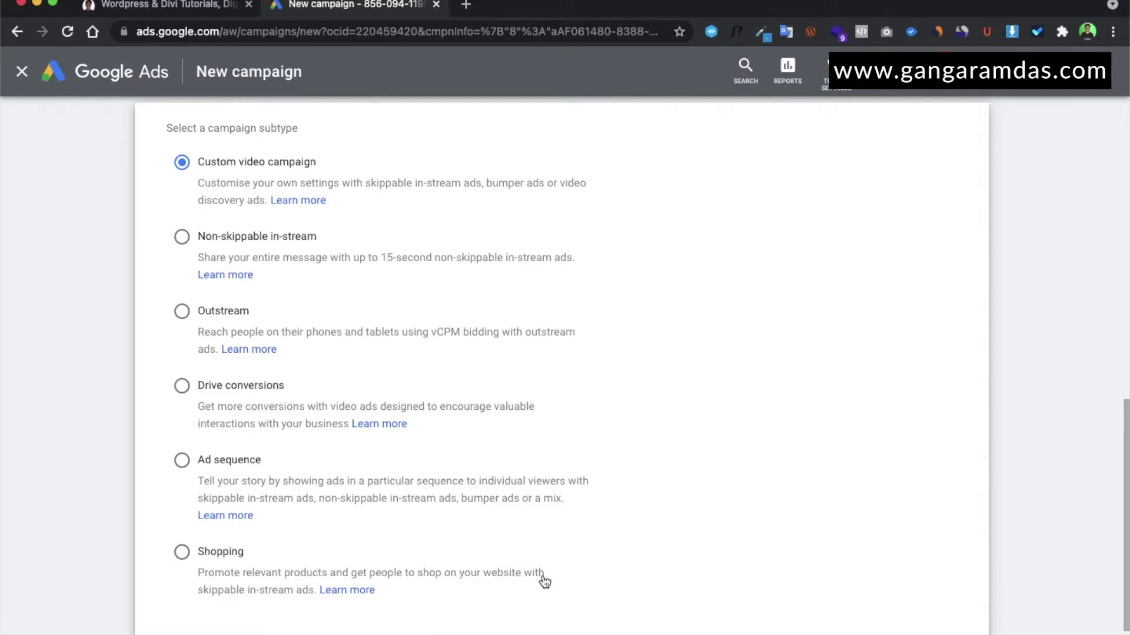
# - Review the campaign goal, type and subtype choices and continue with the Custom video campaign subtype
pyautogui.scroll(12, 544, 581)
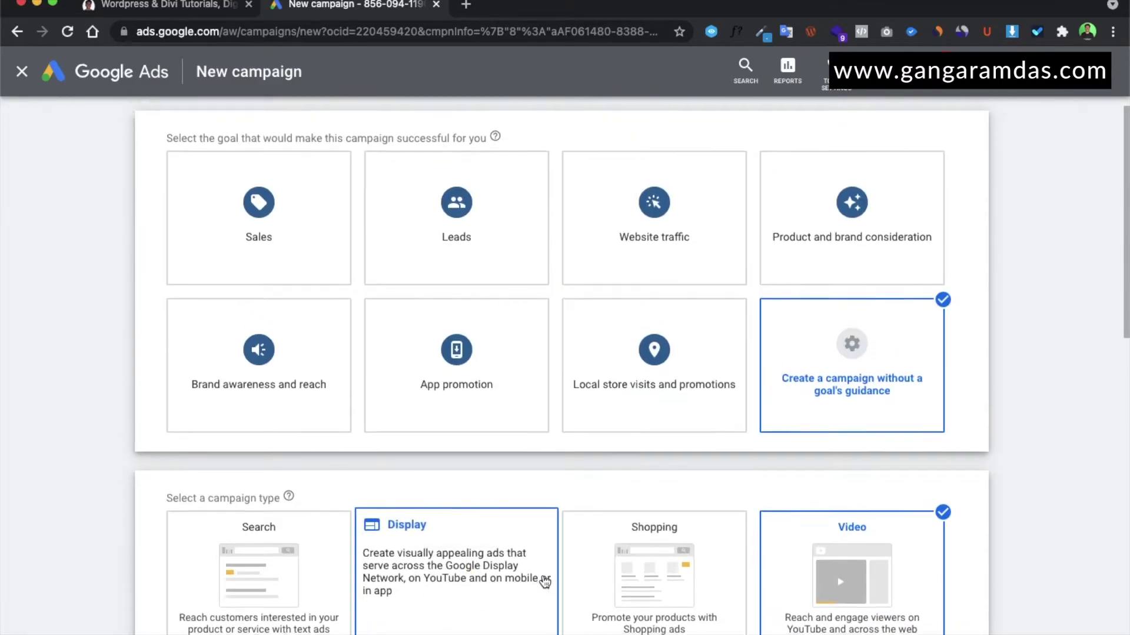
pyautogui.scroll(-2, 671, 481)
pyautogui.scroll(-6, 670, 481)
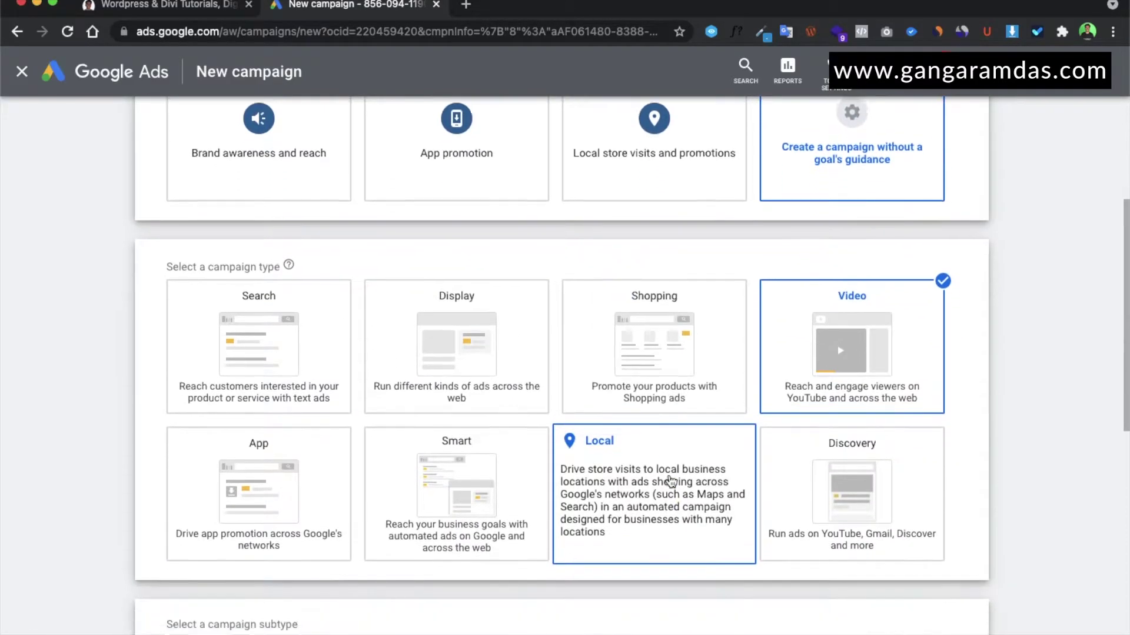
pyautogui.scroll(-2, 670, 481)
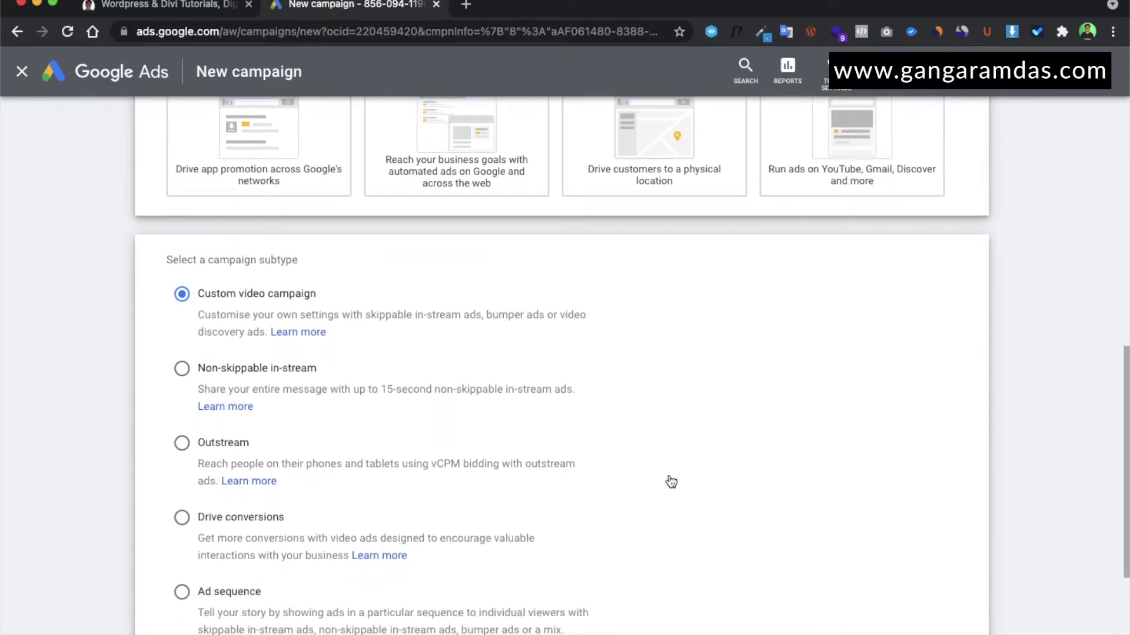
pyautogui.scroll(-3, 671, 481)
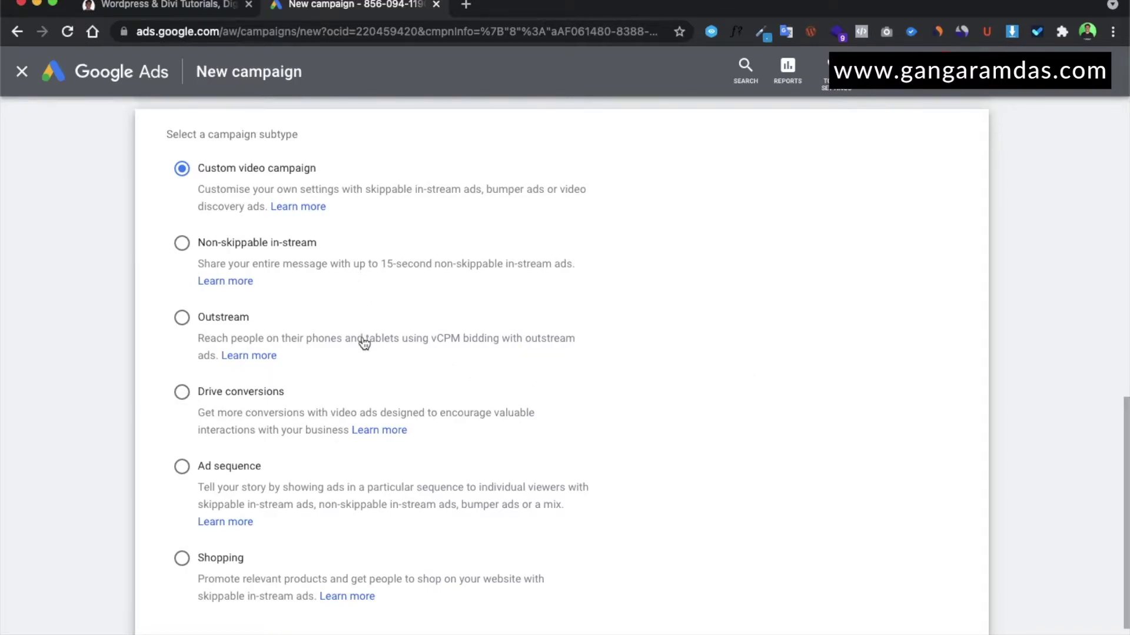
pyautogui.scroll(-1, 361, 341)
pyautogui.scroll(4, 361, 343)
pyautogui.scroll(-5, 325, 392)
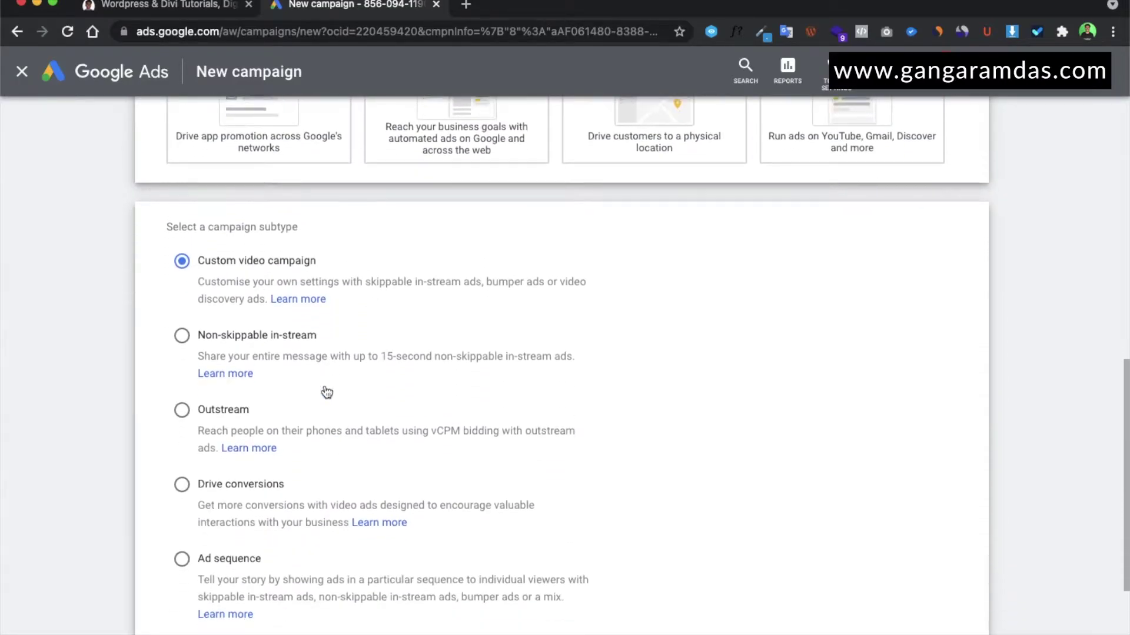
pyautogui.click(173, 589)
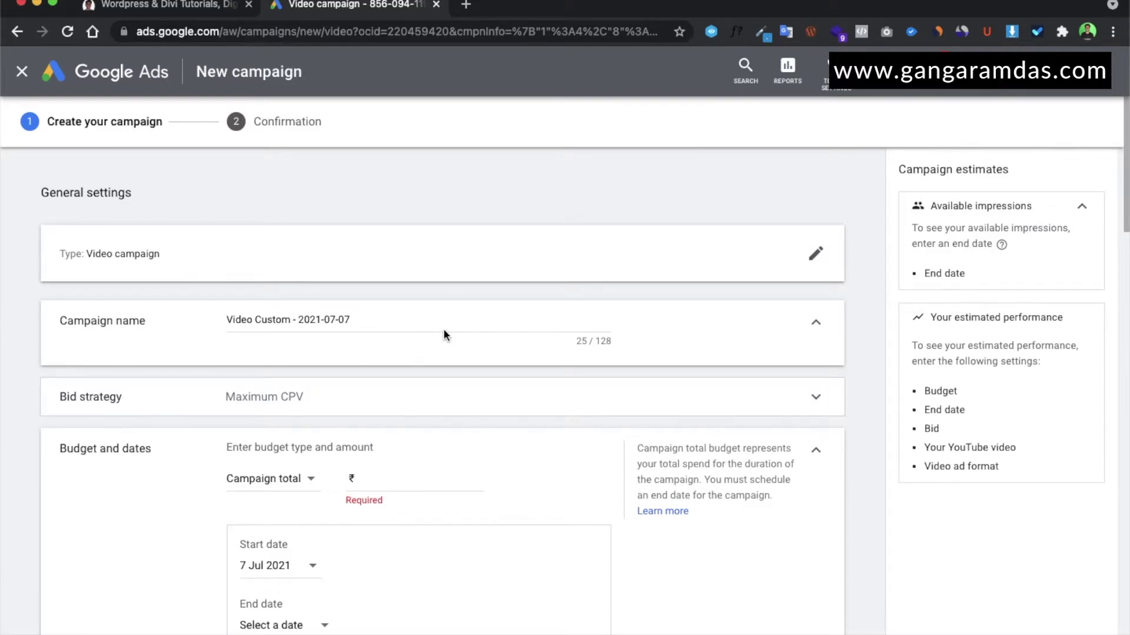
# - Replace the default campaign name with Edtechowner_Skipable_Demo+Audience_7July
pyautogui.click(400, 324)
pyautogui.tripleClick(400, 324)
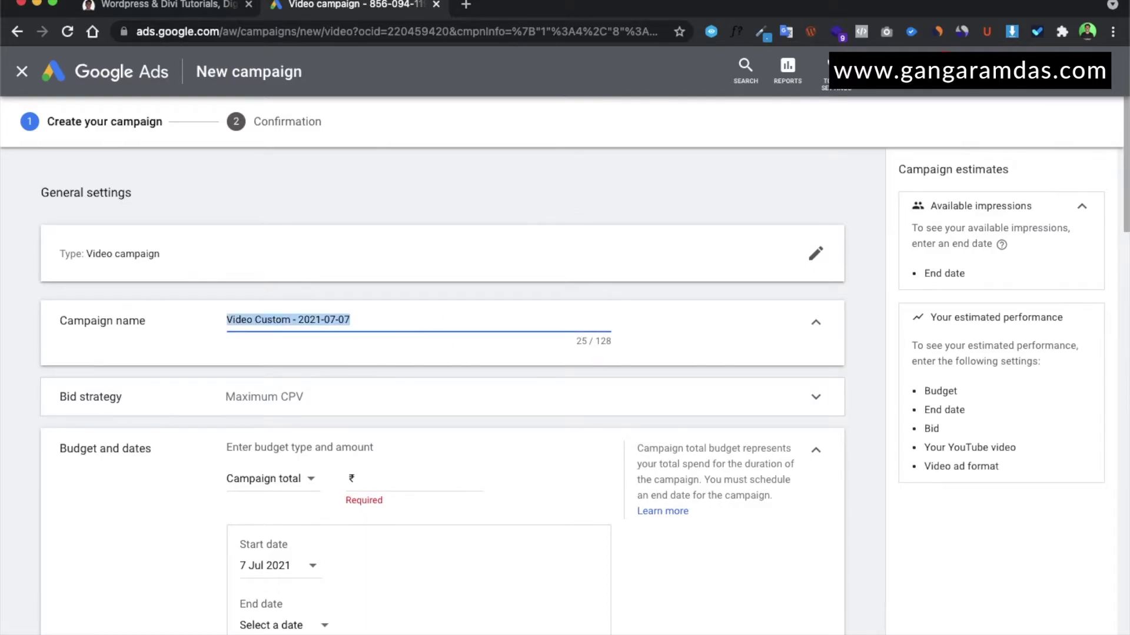
pyautogui.press('BackSpace')
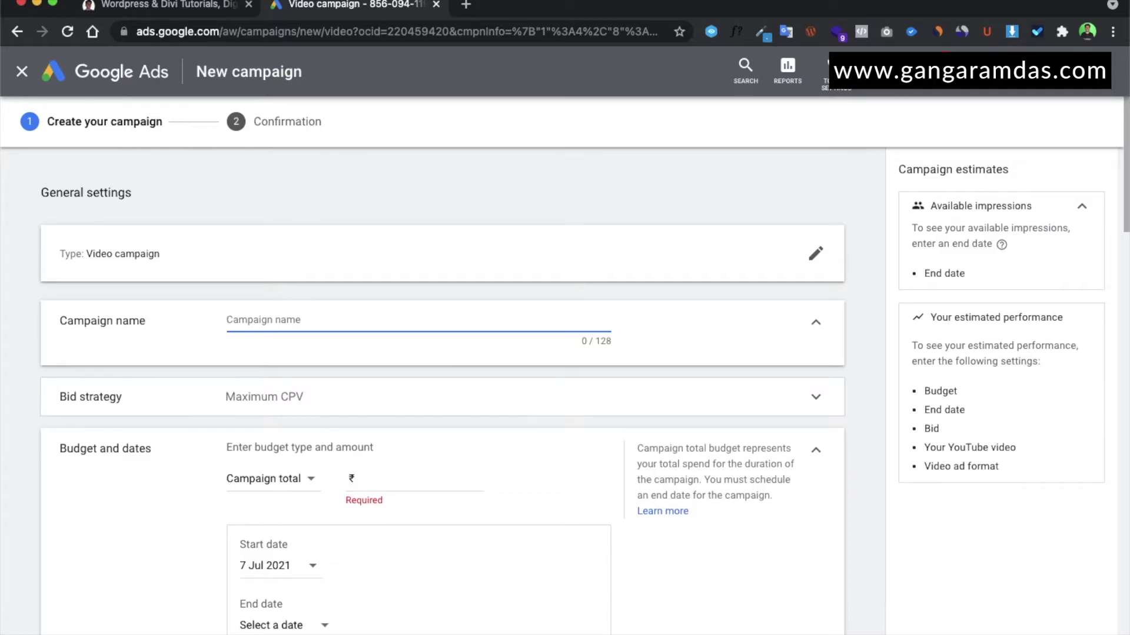
pyautogui.write('Edtechowber')
pyautogui.write('ned')
pyautogui.press('BackSpace')
pyautogui.write('r_')
pyautogui.write('Skipan')
pyautogui.press('BackSpace')
pyautogui.write('ble')
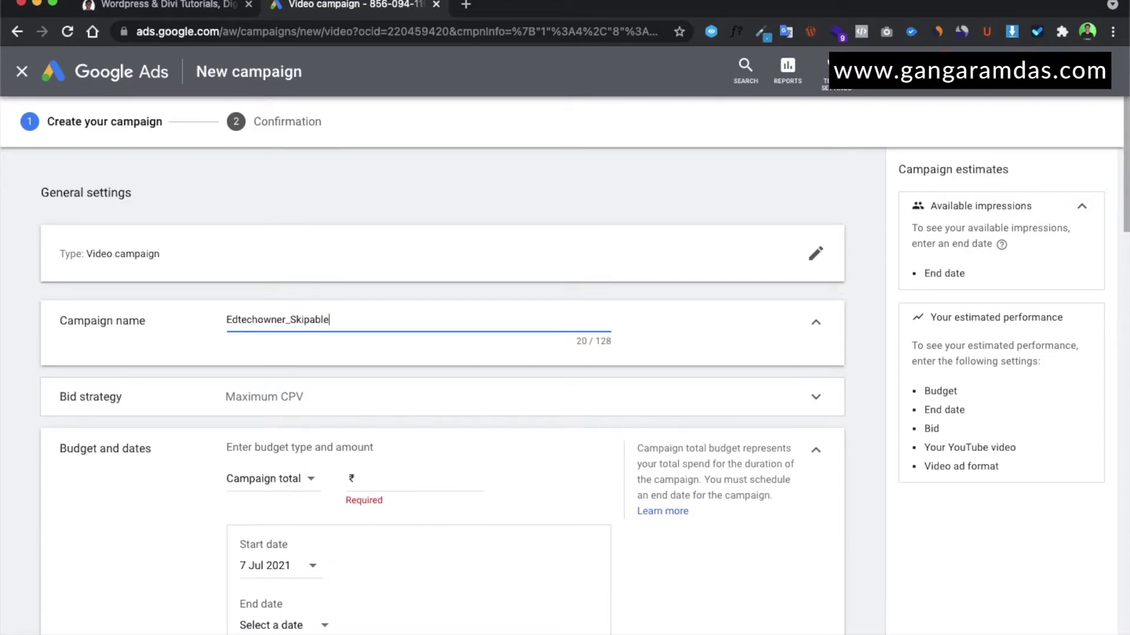
pyautogui.press('BackSpace')
pyautogui.write('_')
pyautogui.write('Demo+Audience_')
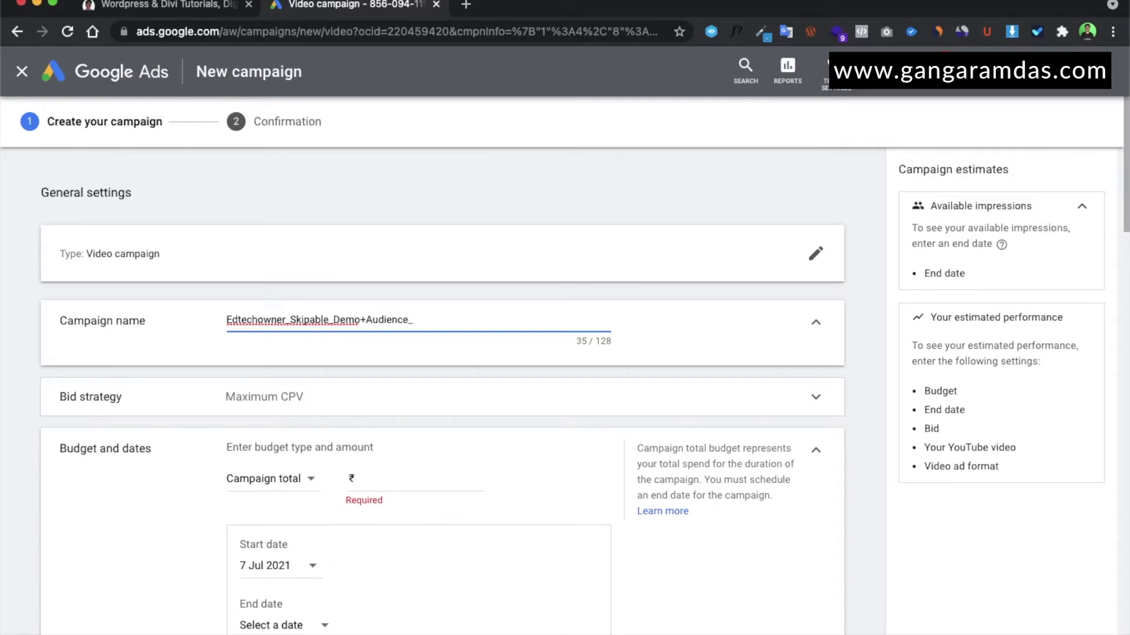
pyautogui.write('7July')
# - Expand the bid strategy settings and examine which bid strategies are available
pyautogui.scroll(-1, 394, 364)
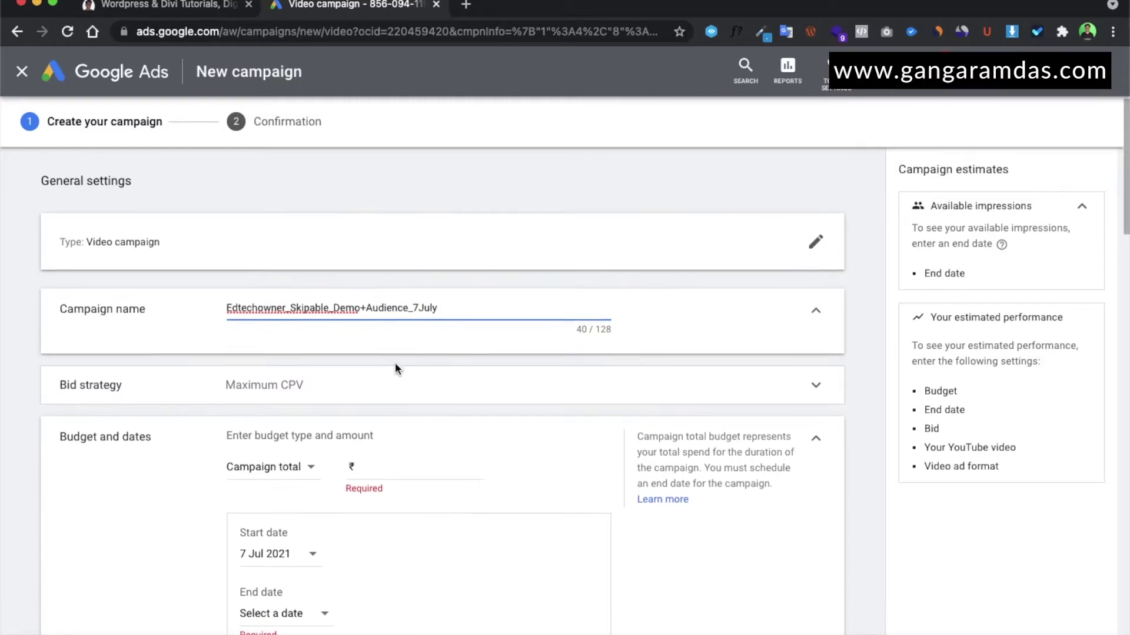
pyautogui.click(429, 384)
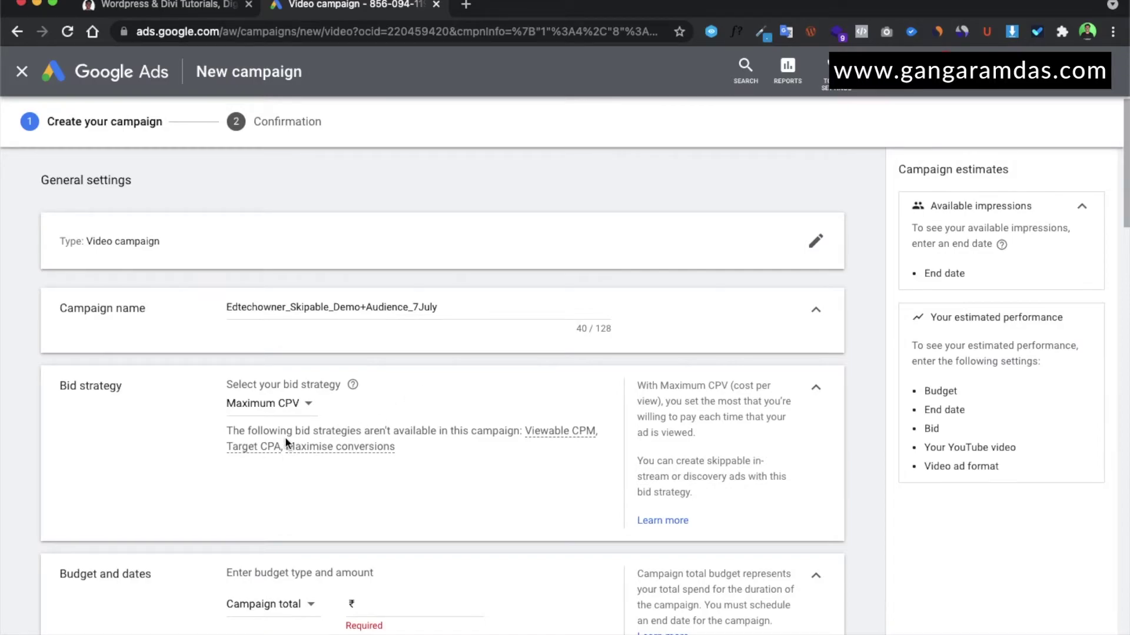
pyautogui.click(291, 404)
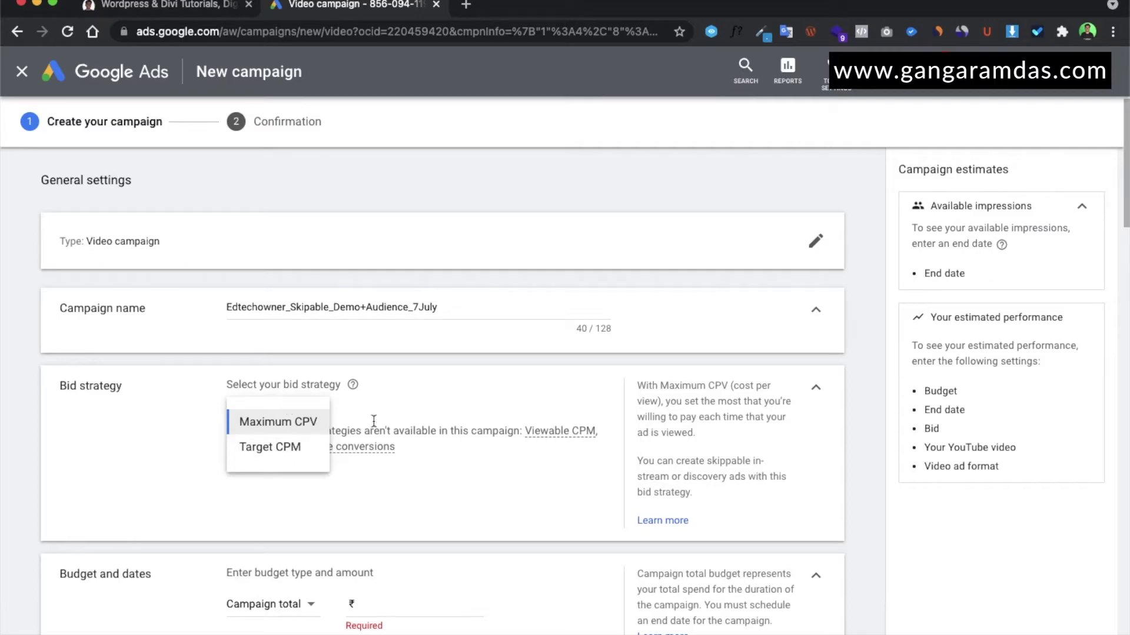
pyautogui.click(448, 396)
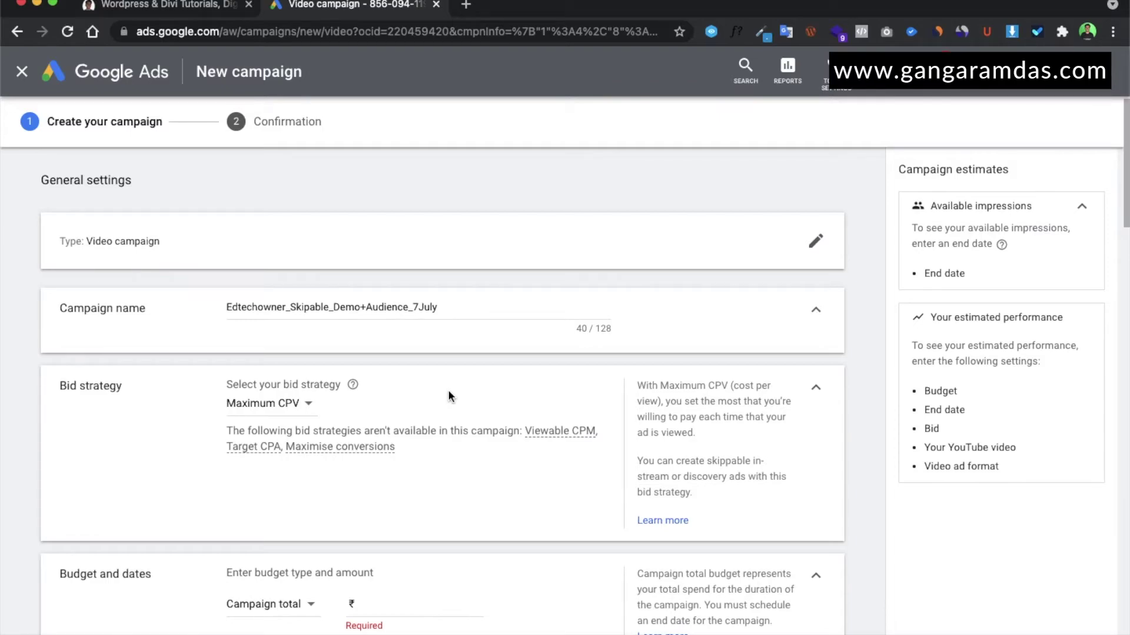
# - Switch the bid strategy to Target CPM and back to Maximum CPV
pyautogui.click(294, 411)
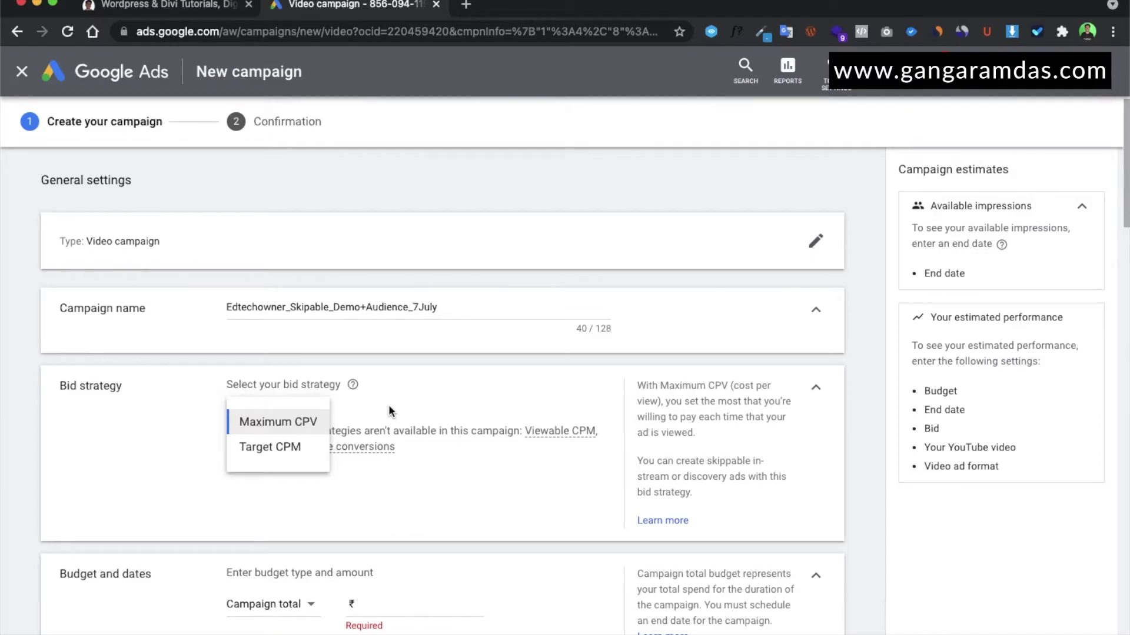
pyautogui.click(290, 452)
pyautogui.click(270, 396)
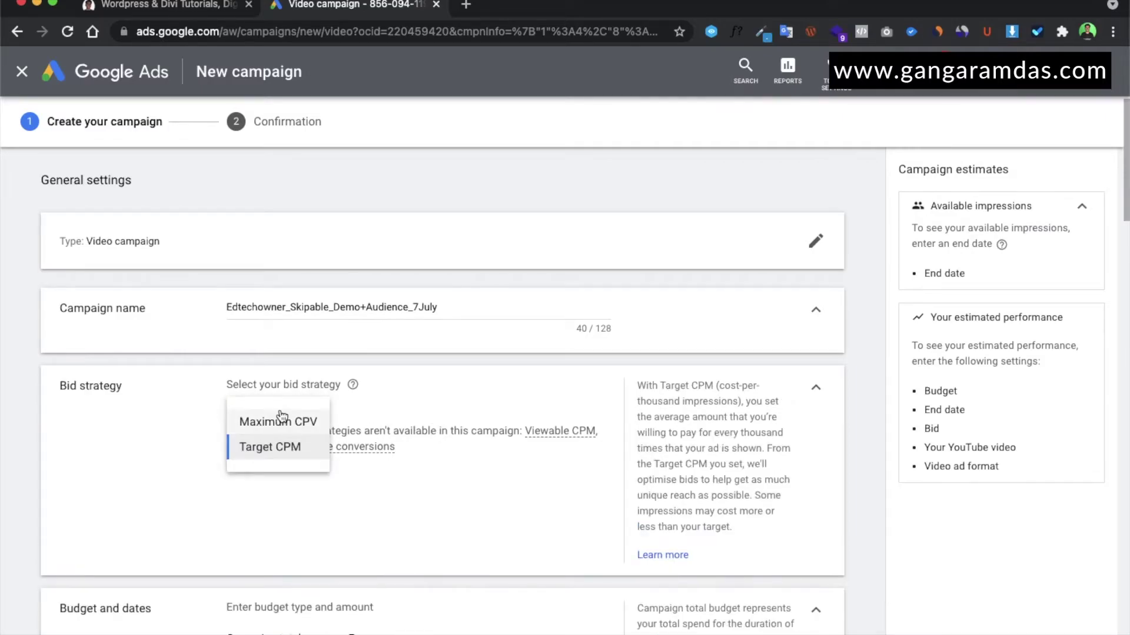
pyautogui.click(284, 453)
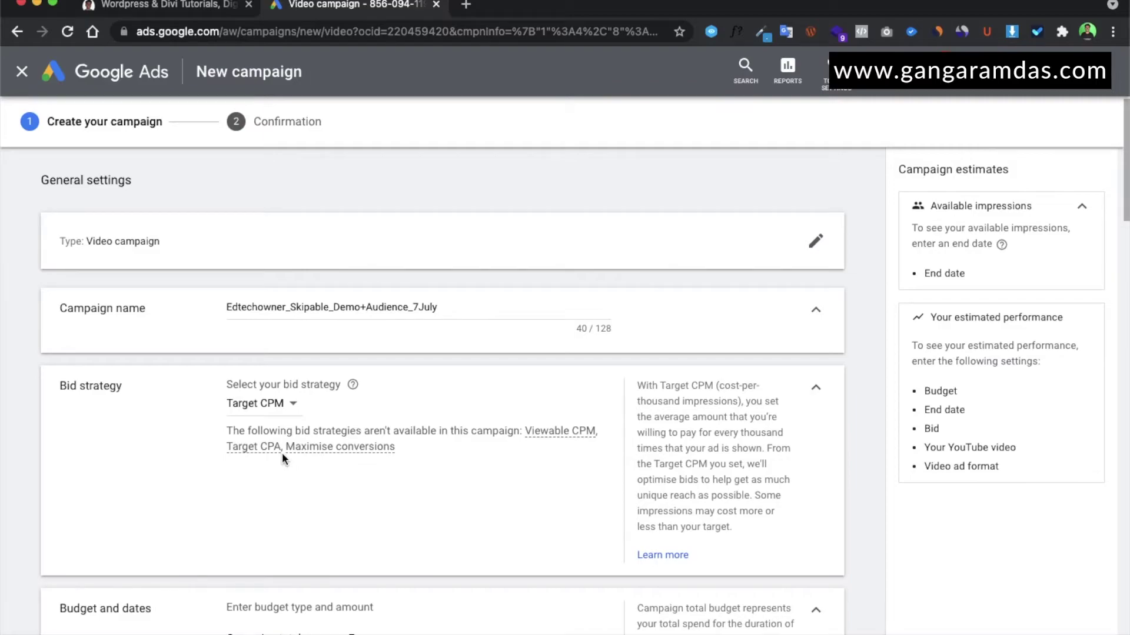
pyautogui.click(284, 419)
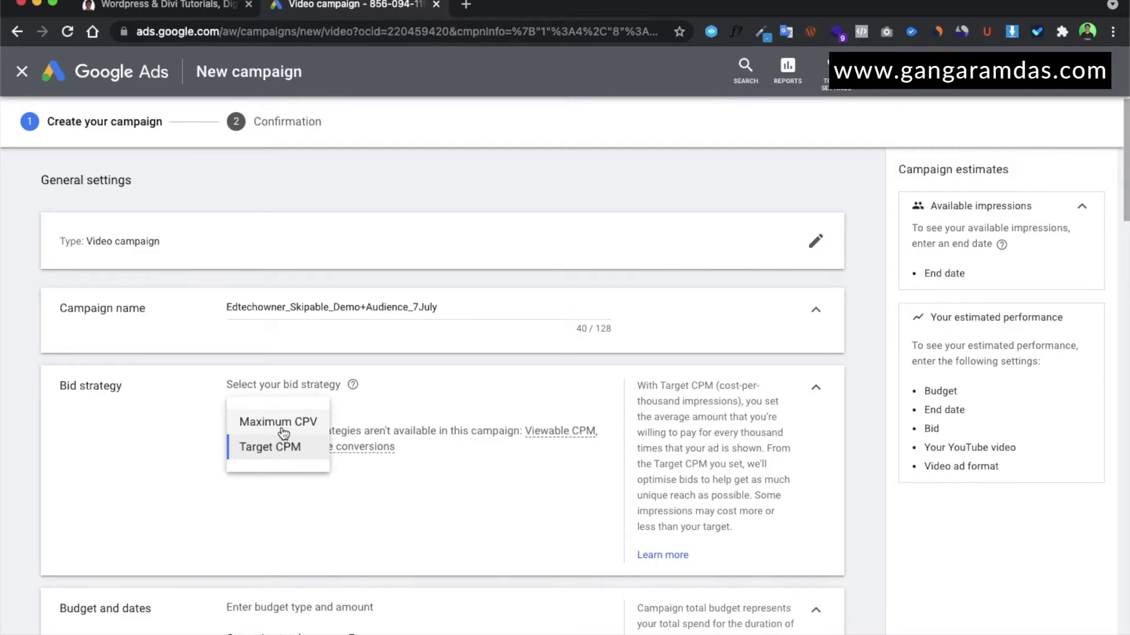
pyautogui.click(284, 430)
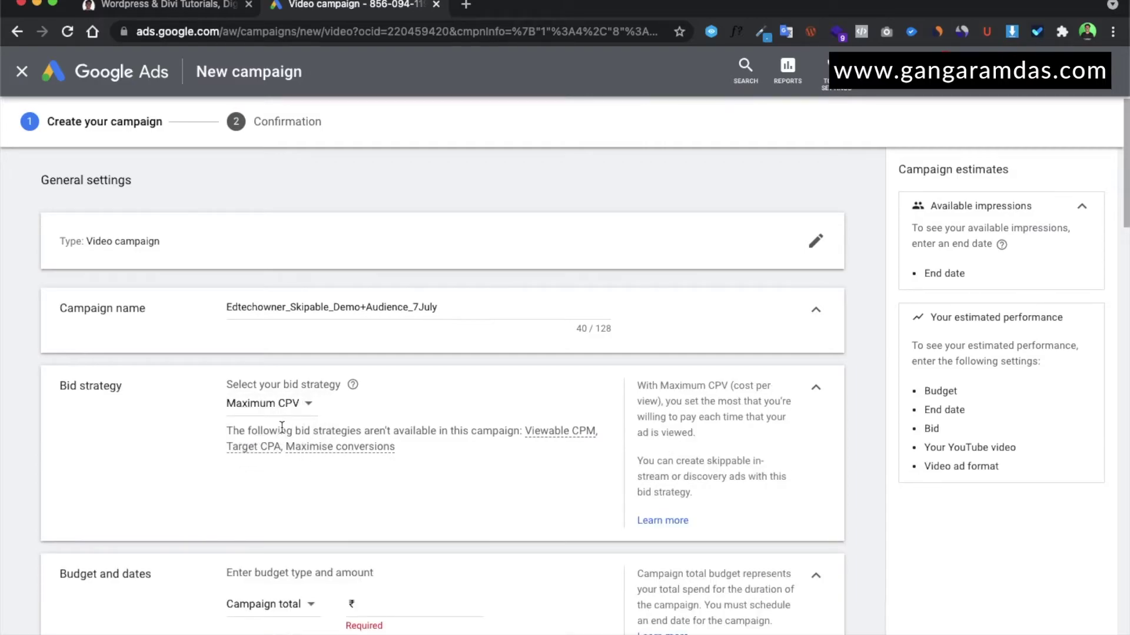
# - Set the budget type to Daily with an amount of ₹500.00
pyautogui.scroll(-3, 282, 427)
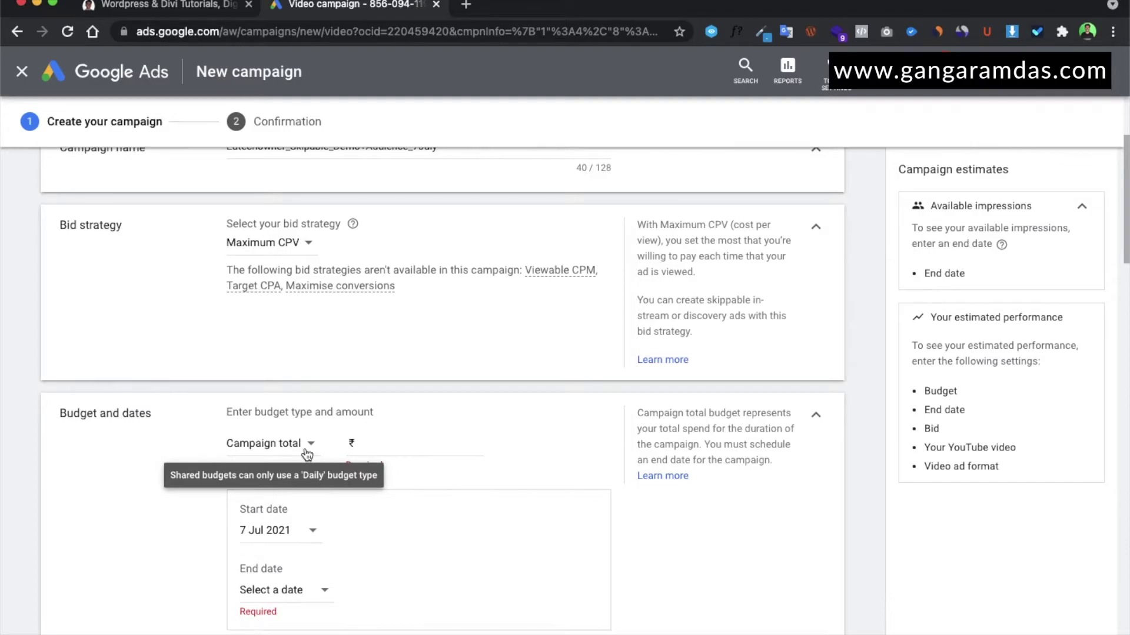
pyautogui.click(306, 454)
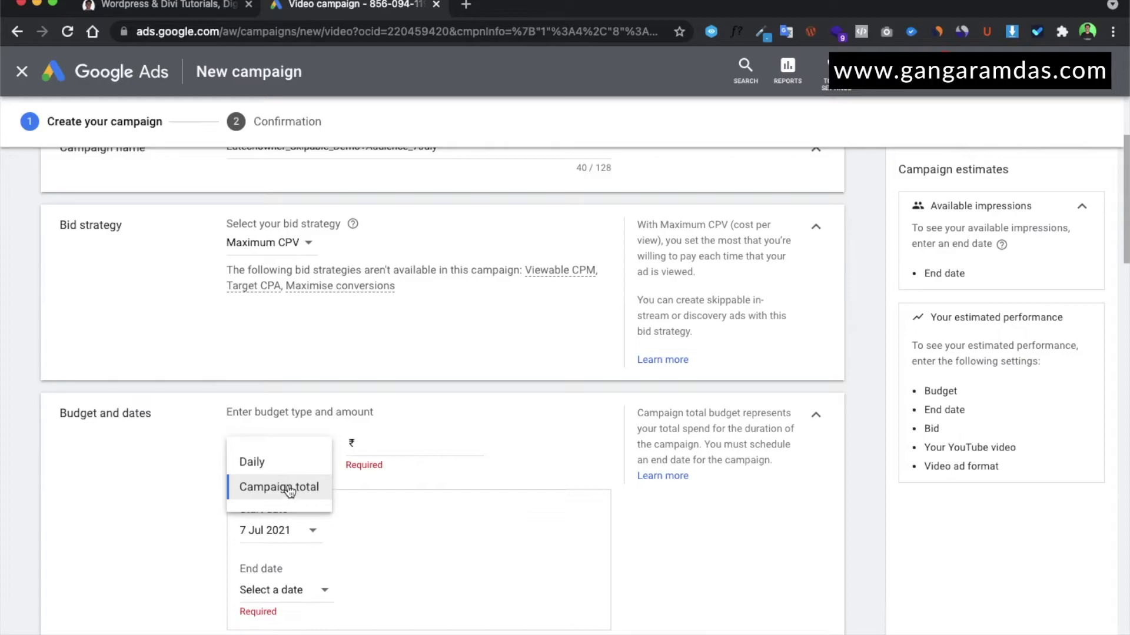
pyautogui.click(278, 470)
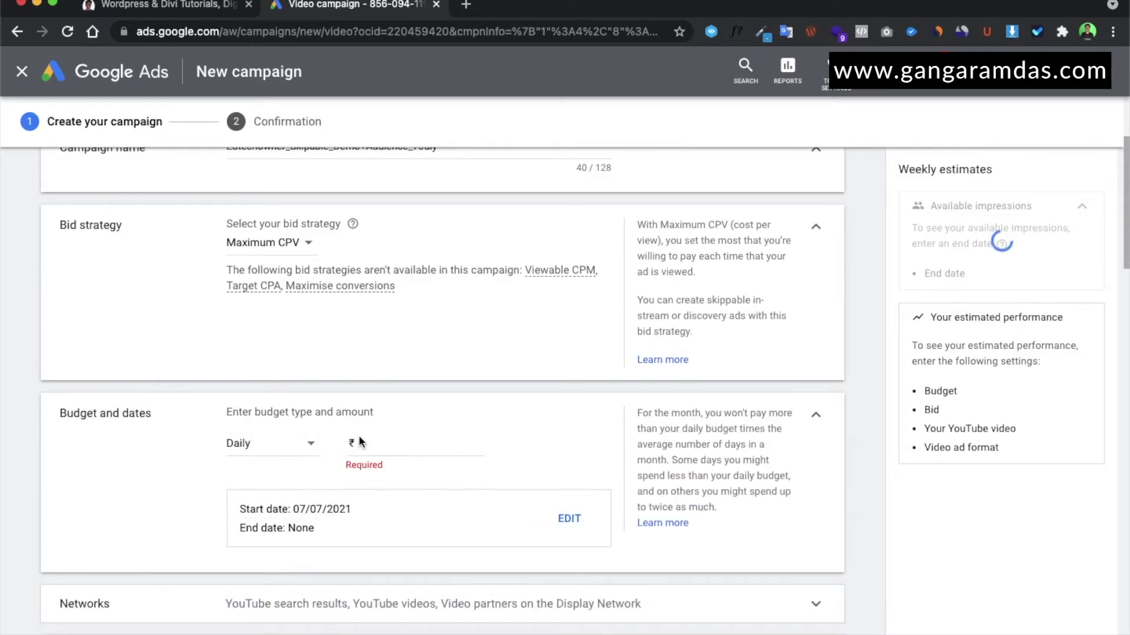
pyautogui.click(377, 441)
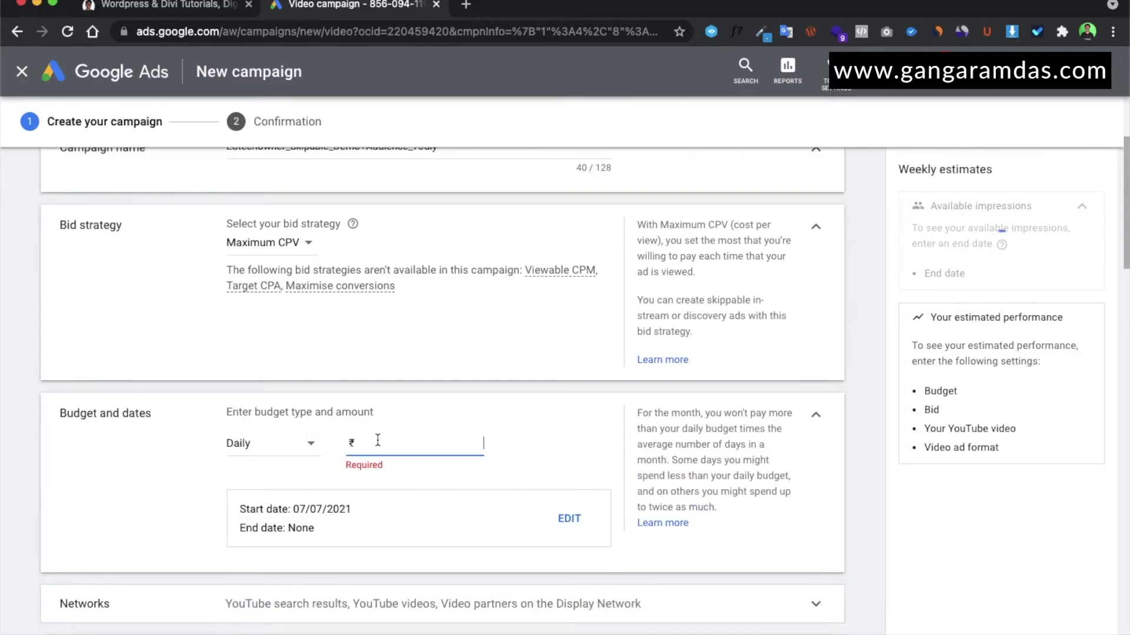
pyautogui.write('500.00')
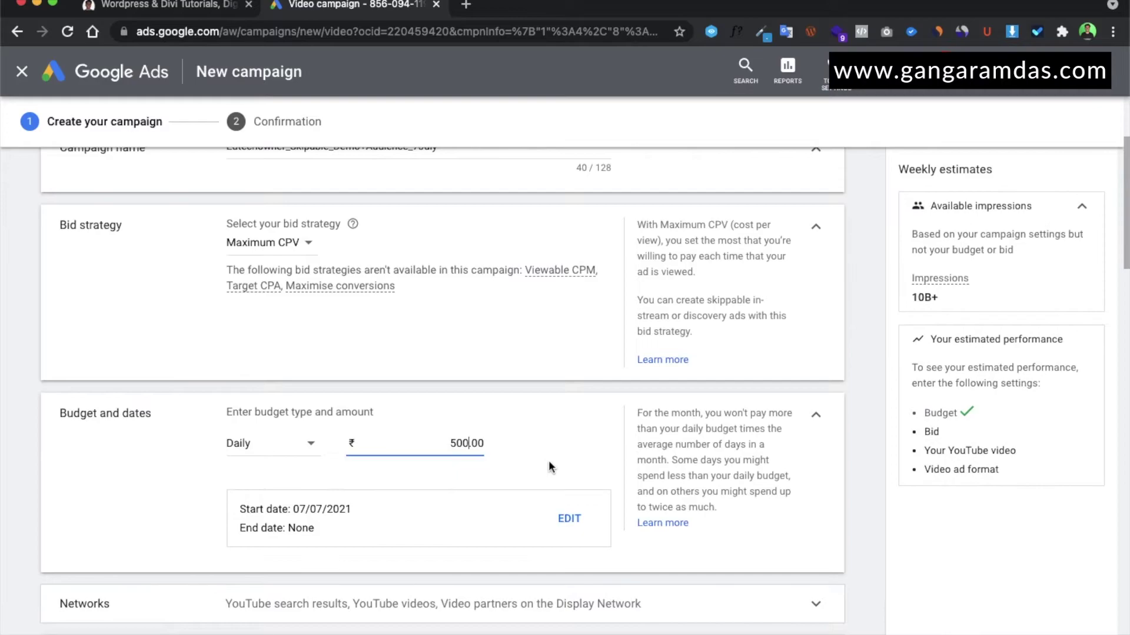
# - Edit the campaign dates so that the campaign ends on 14 Jul 2021
pyautogui.scroll(-1, 560, 471)
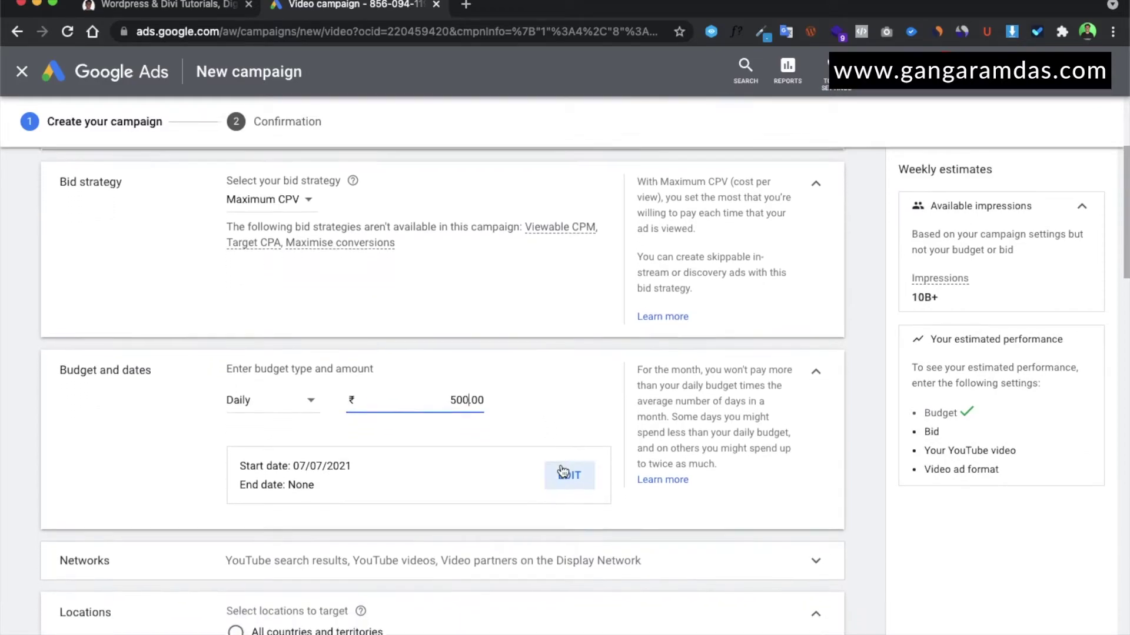
pyautogui.click(560, 472)
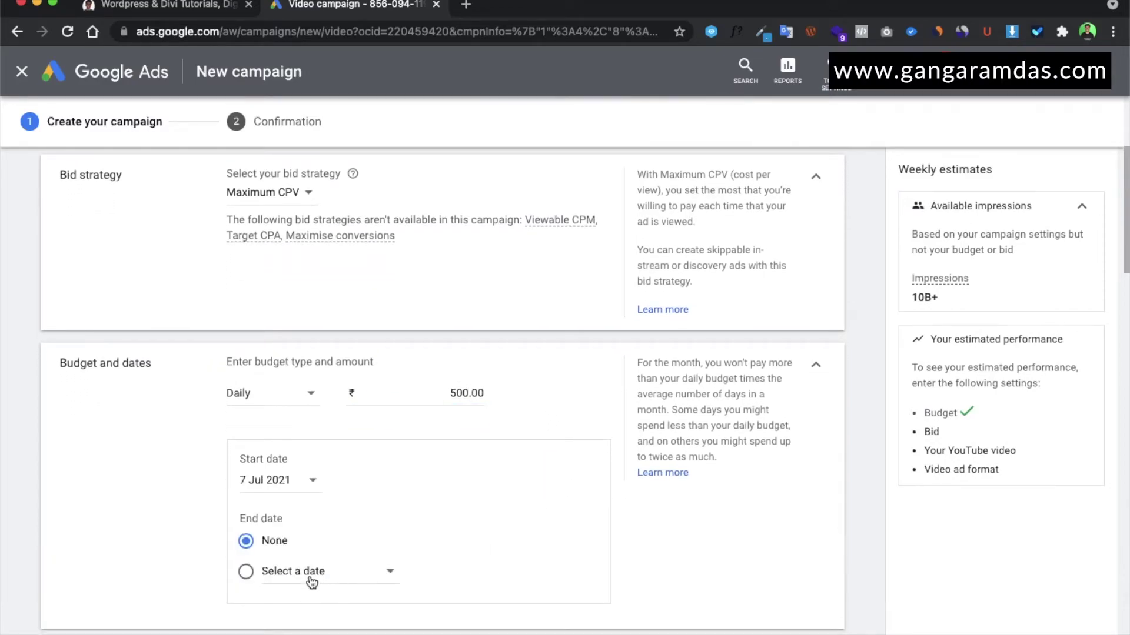
pyautogui.click(247, 573)
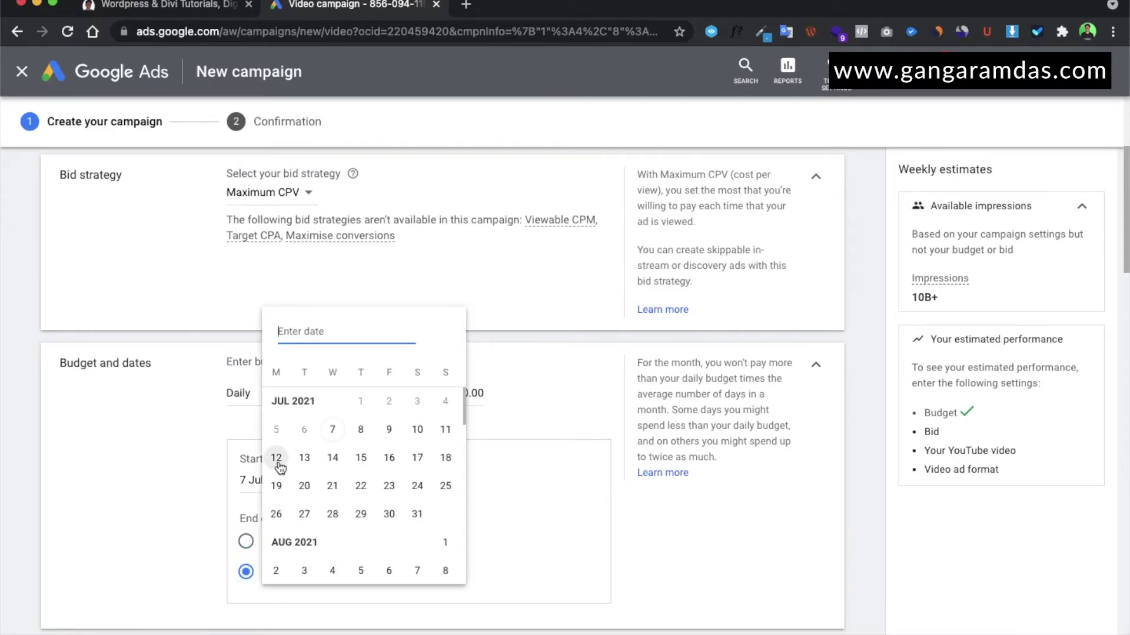
pyautogui.click(329, 466)
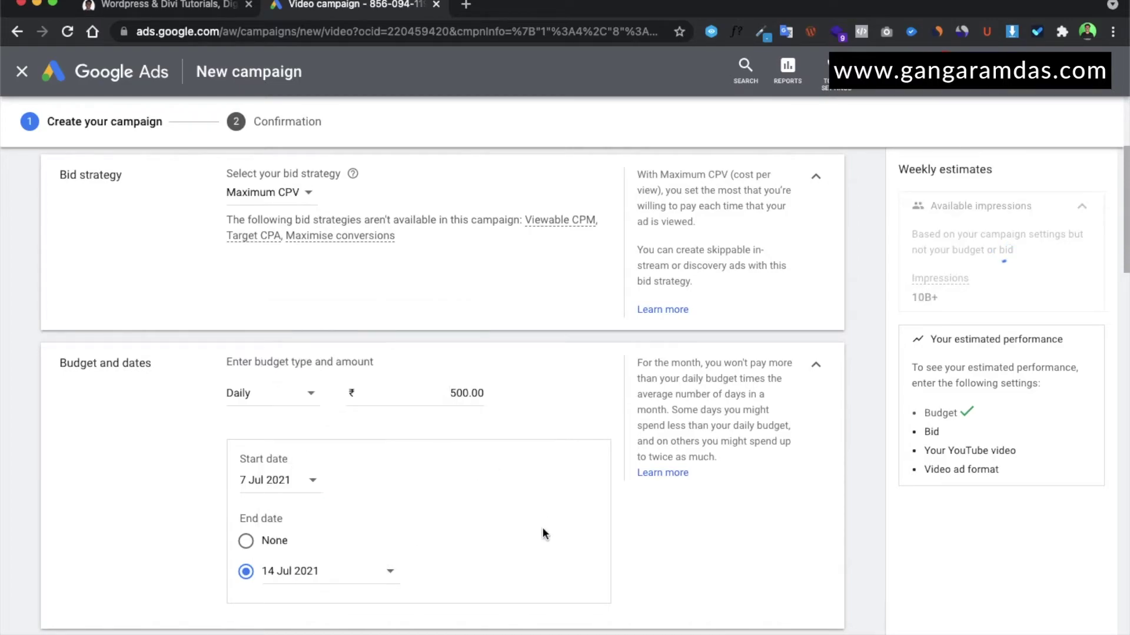
pyautogui.scroll(-1, 542, 527)
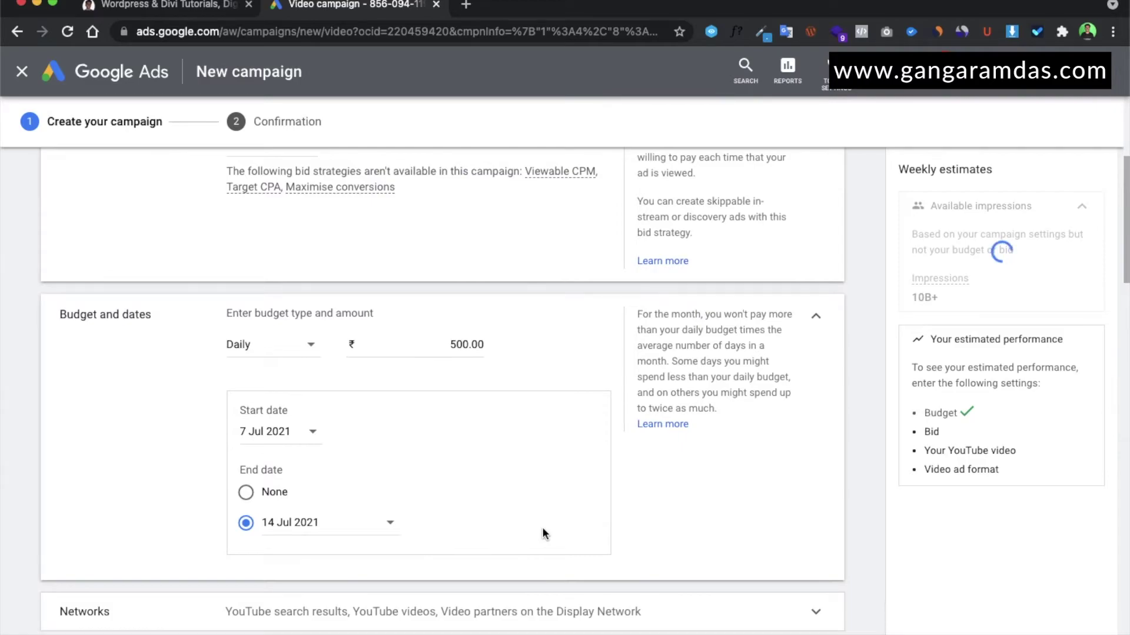
pyautogui.scroll(-1, 542, 527)
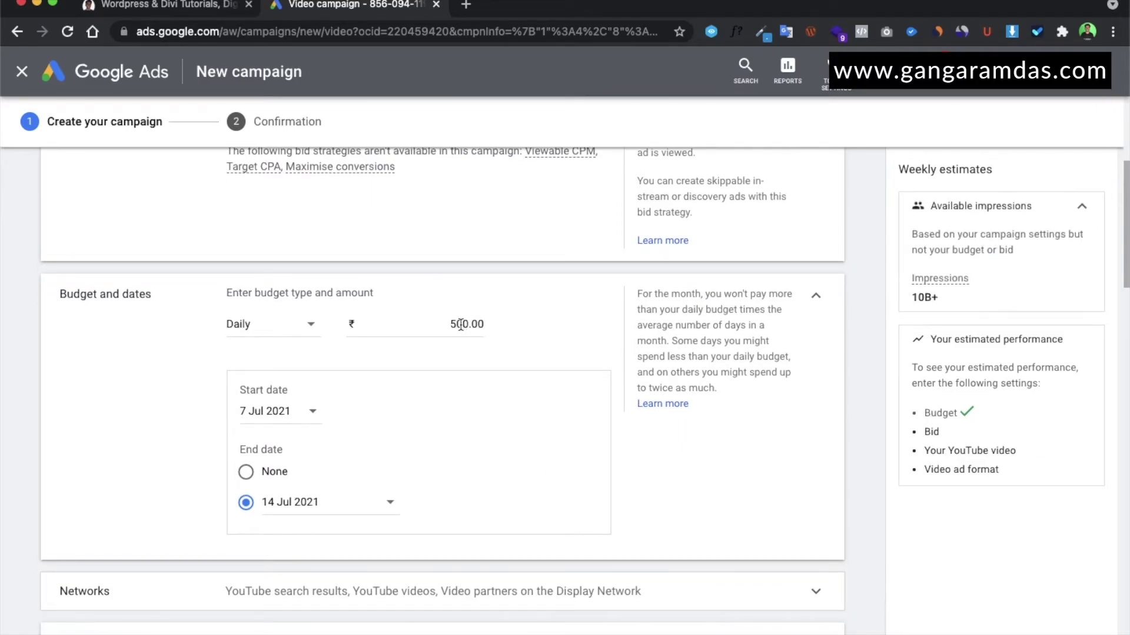
pyautogui.doubleClick(454, 324)
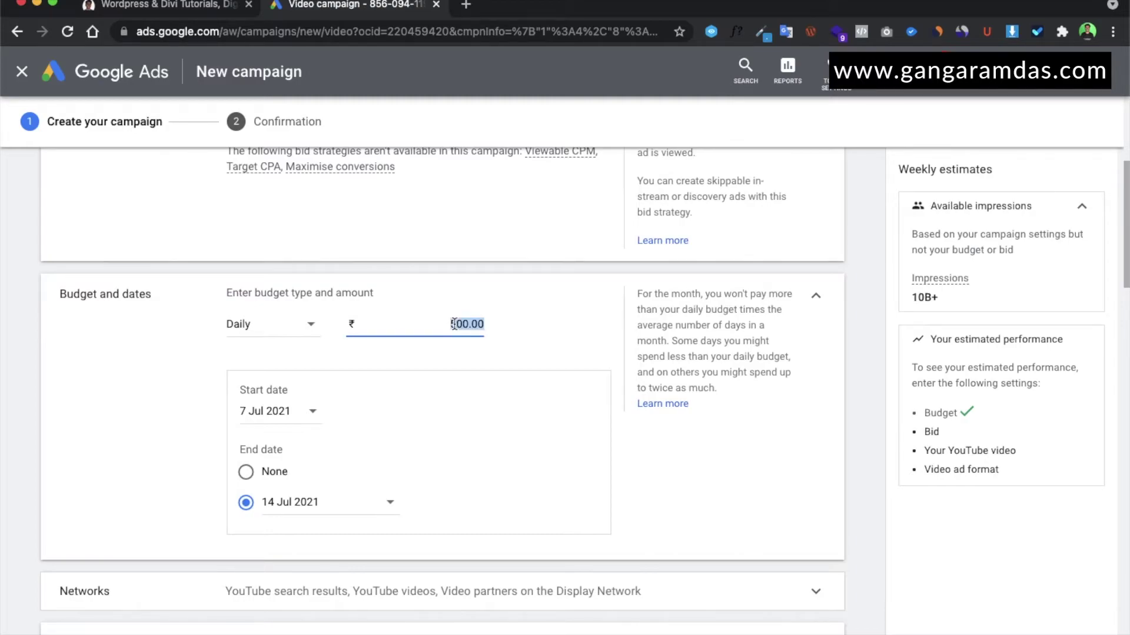
pyautogui.click(500, 331)
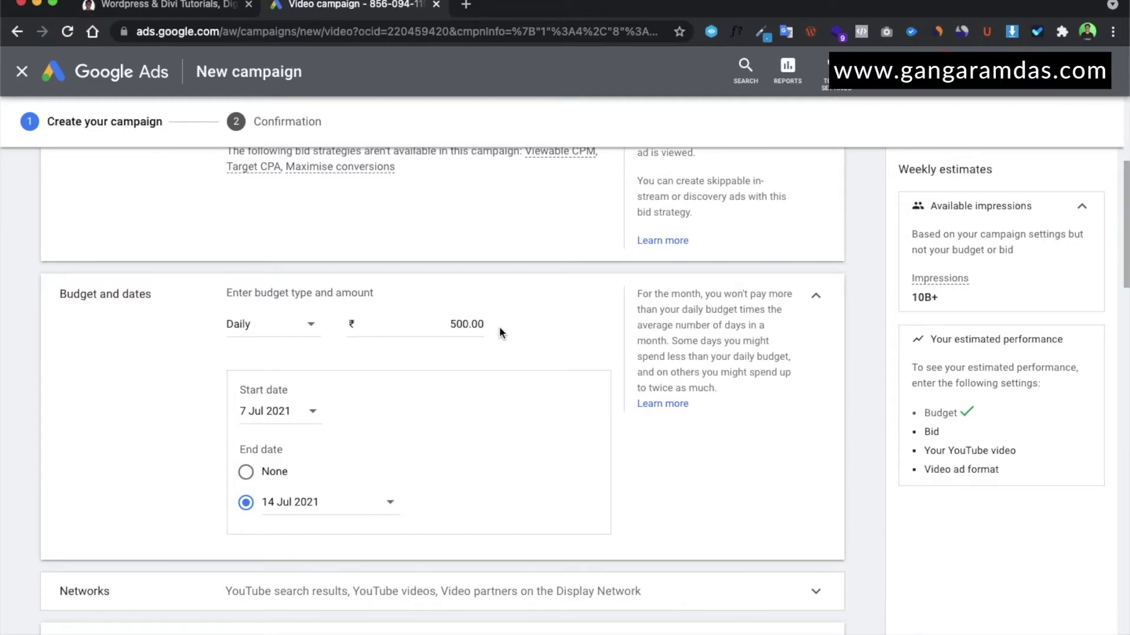
pyautogui.click(457, 323)
pyautogui.moveTo(738, 380); pyautogui.dragTo(764, 396)
pyautogui.click(722, 385)
# - Expand the network settings and exclude video partners on the Display Network and YouTube search results, keeping only YouTube videos
pyautogui.scroll(-1, 551, 353)
pyautogui.scroll(-1, 550, 351)
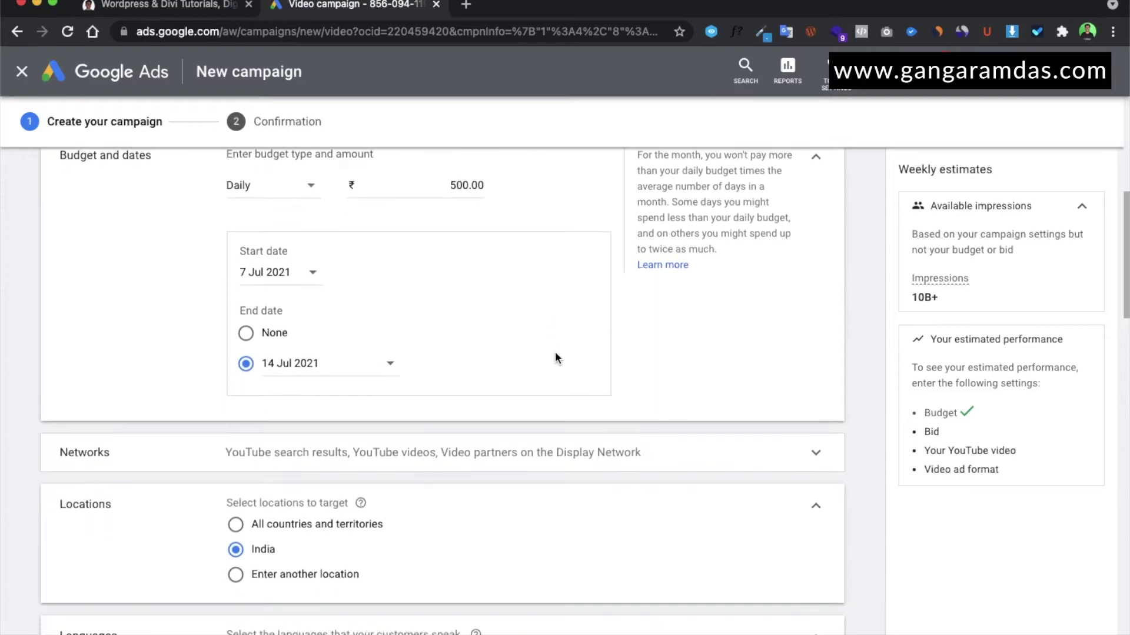
pyautogui.click(477, 467)
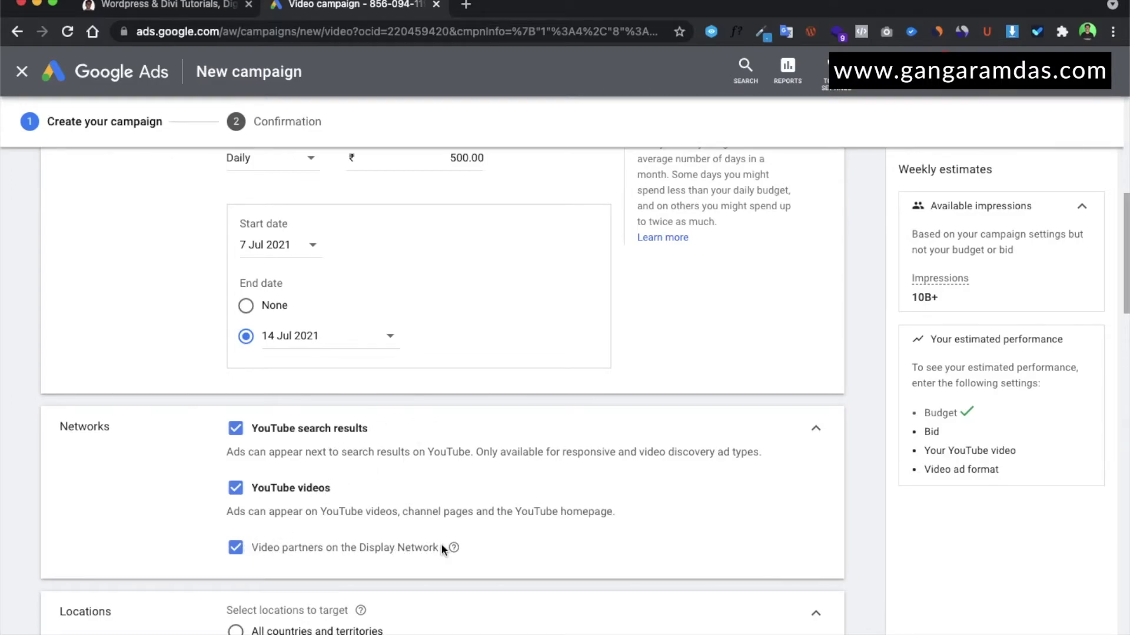
pyautogui.moveTo(454, 549)
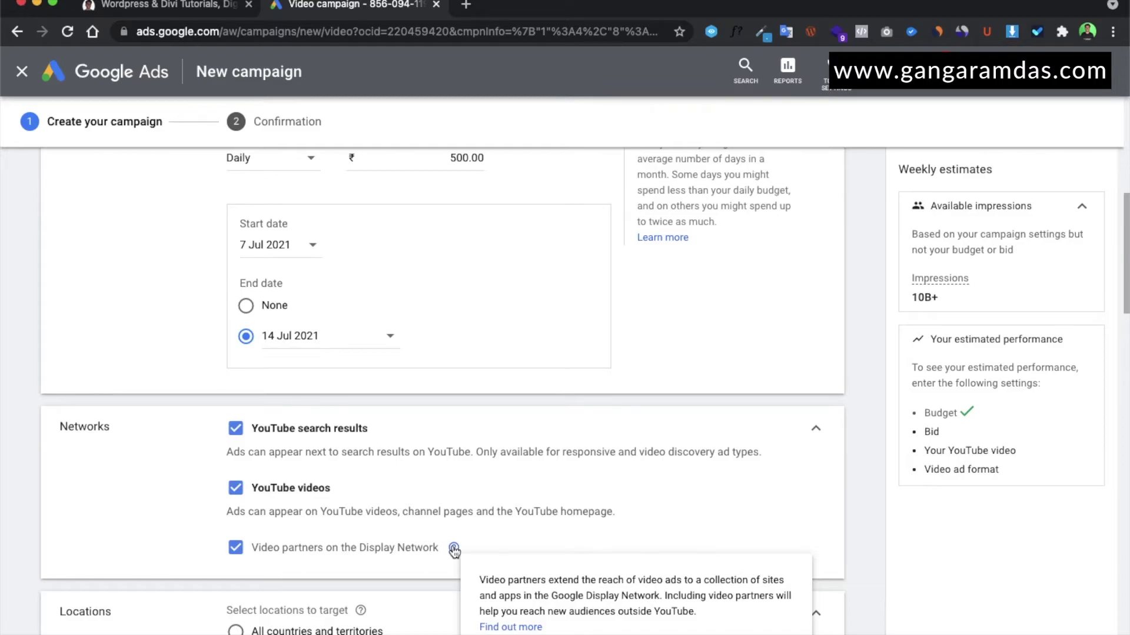
pyautogui.click(236, 549)
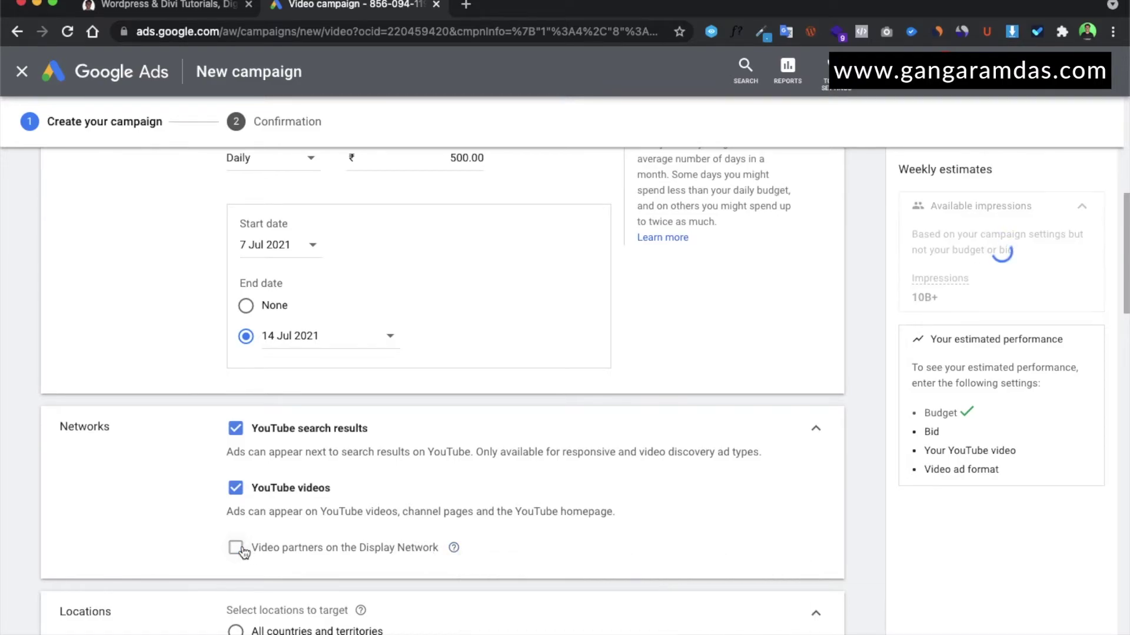
pyautogui.click(236, 429)
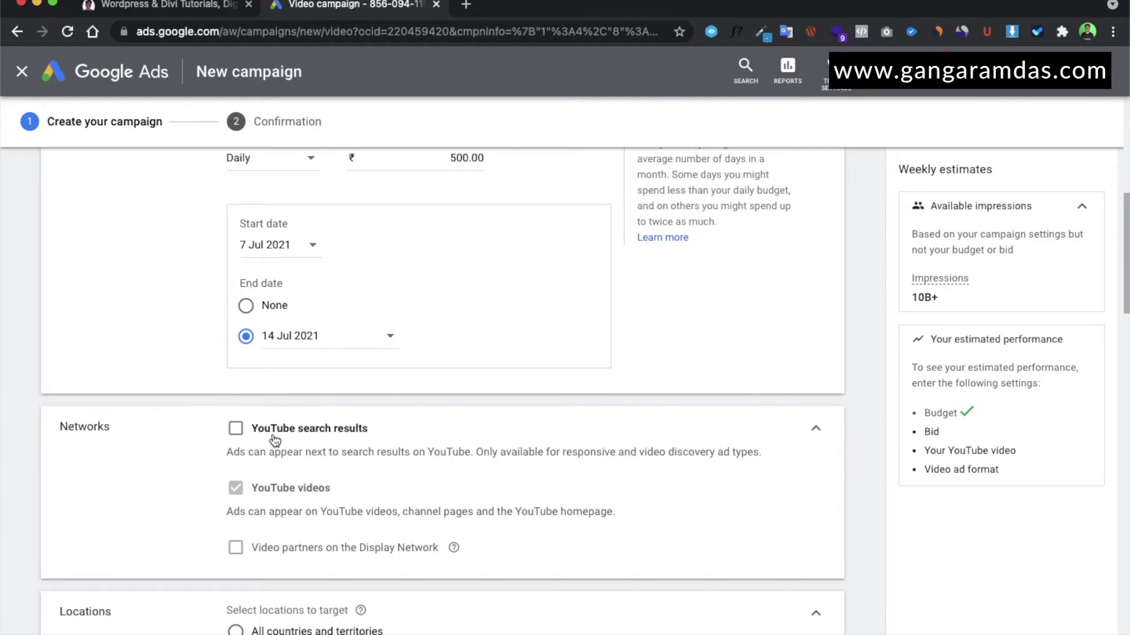
# - Find English among the campaign's language options and select it as a target language
pyautogui.scroll(-1, 303, 447)
pyautogui.scroll(2, 303, 447)
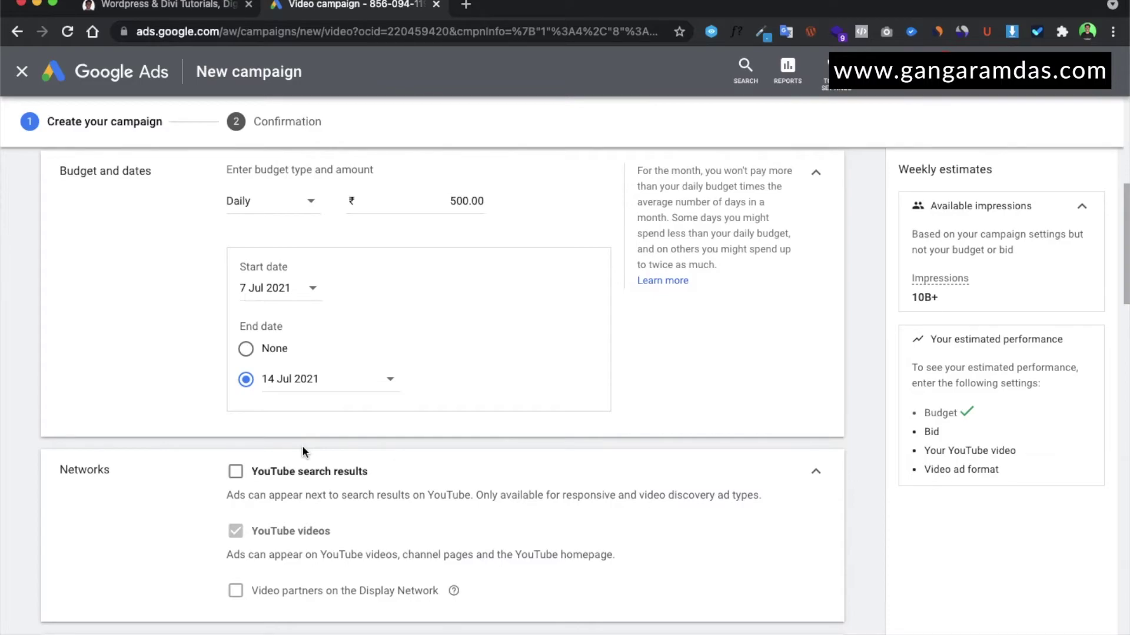
pyautogui.scroll(-3, 302, 446)
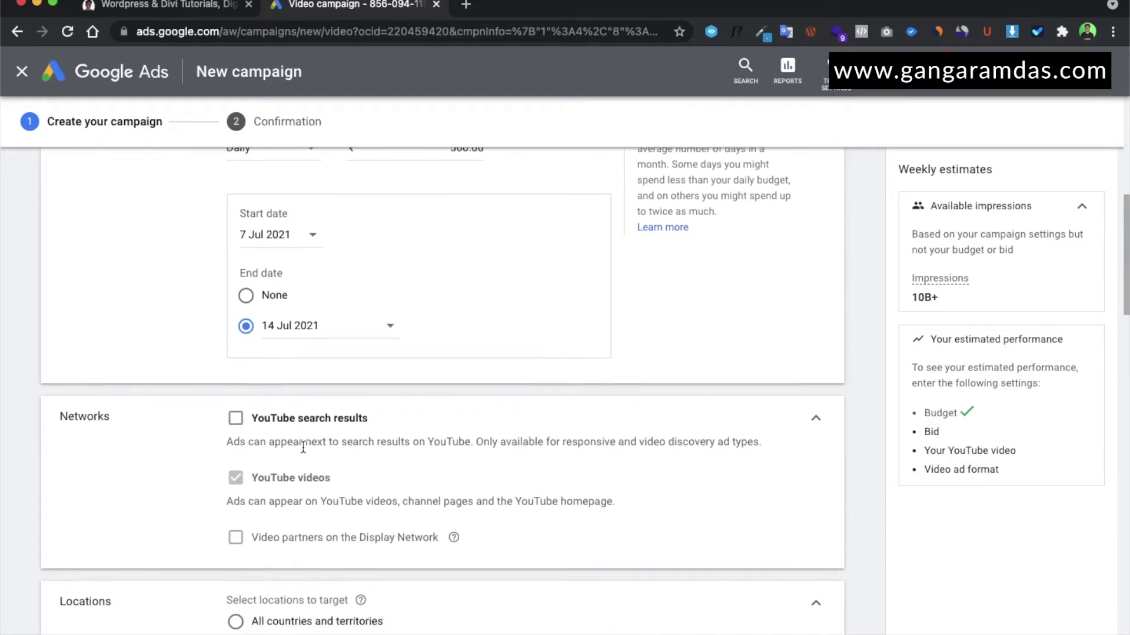
pyautogui.scroll(-4, 302, 446)
pyautogui.scroll(-1, 400, 437)
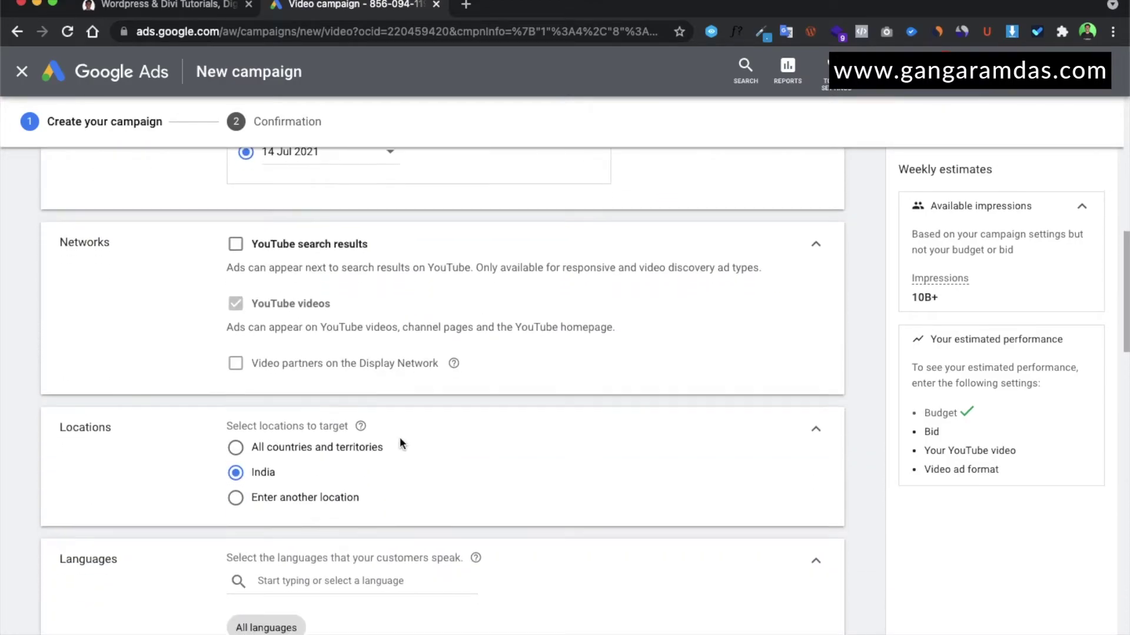
pyautogui.scroll(-1, 400, 440)
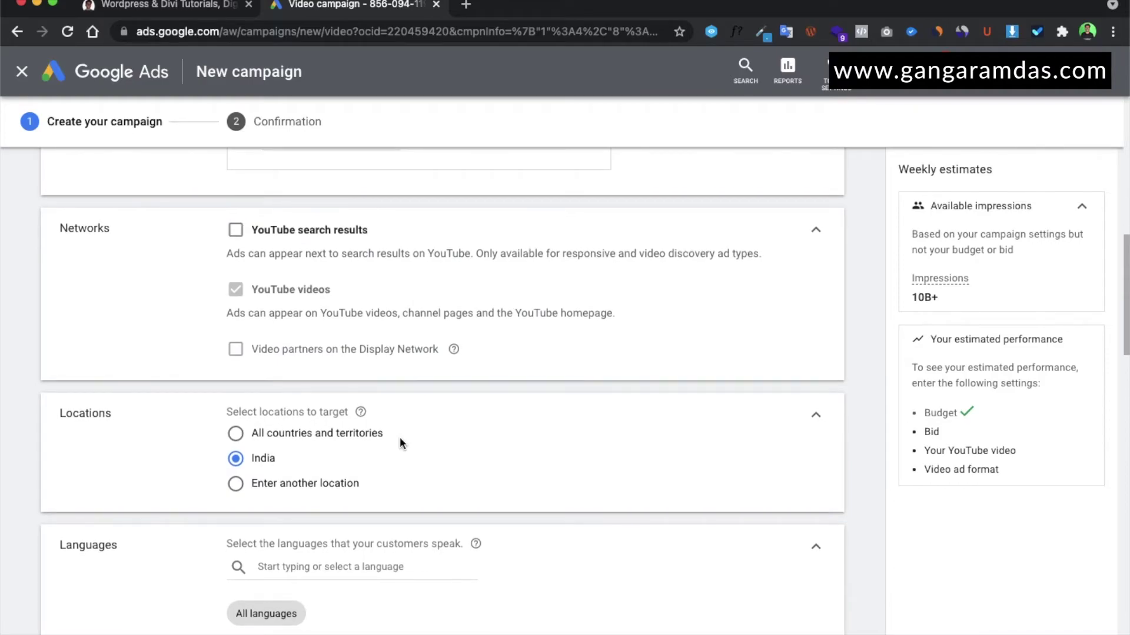
pyautogui.scroll(-2, 354, 476)
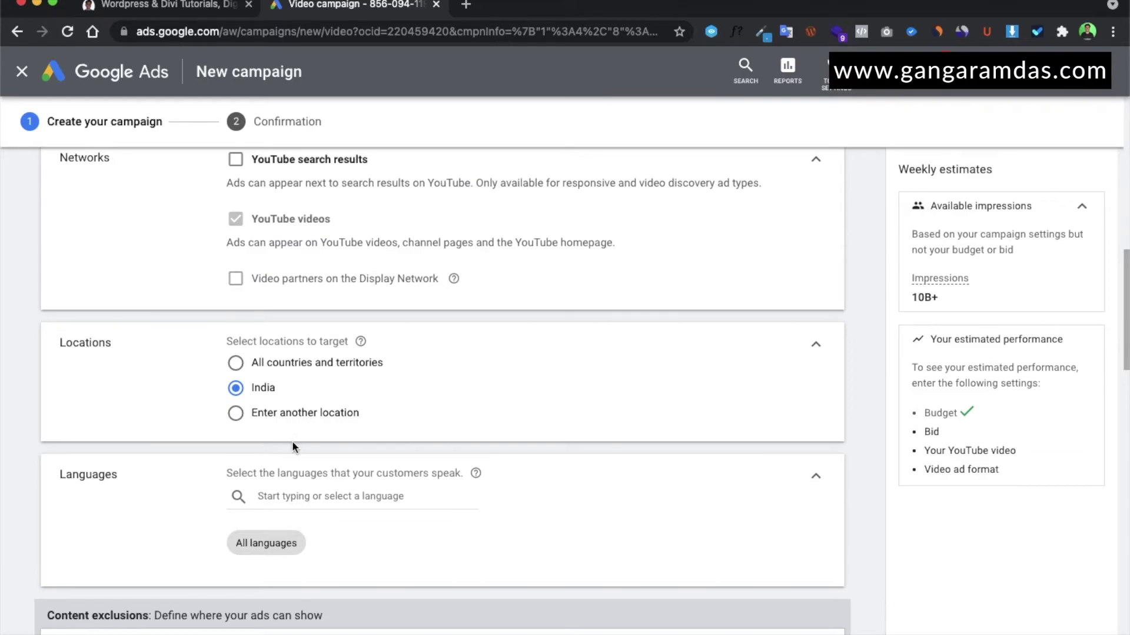
pyautogui.scroll(-1, 381, 428)
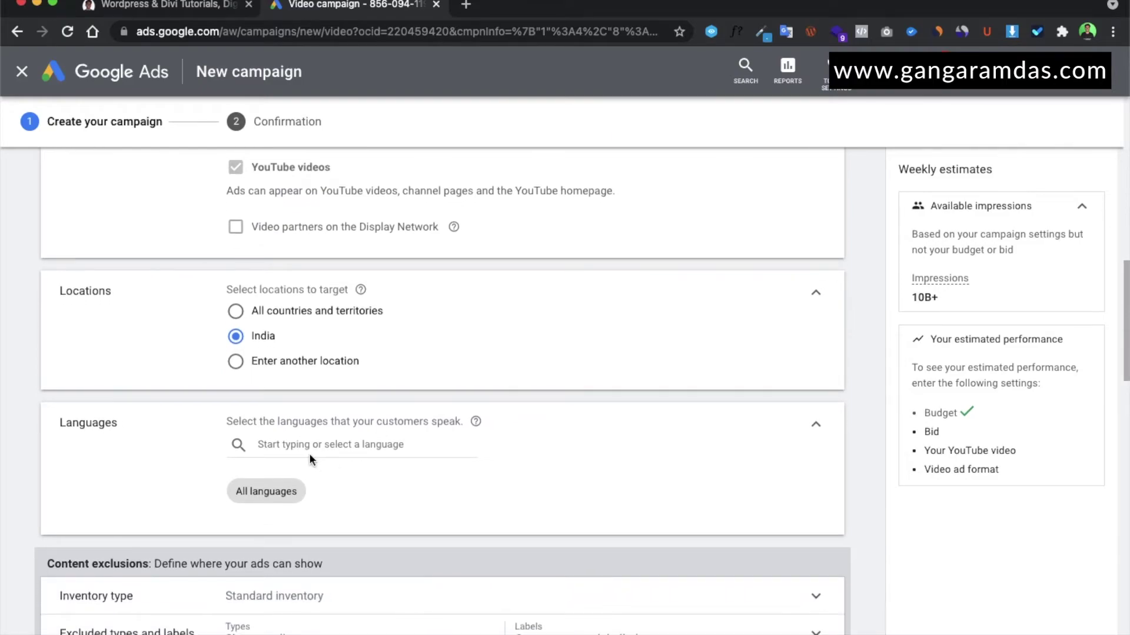
pyautogui.click(309, 454)
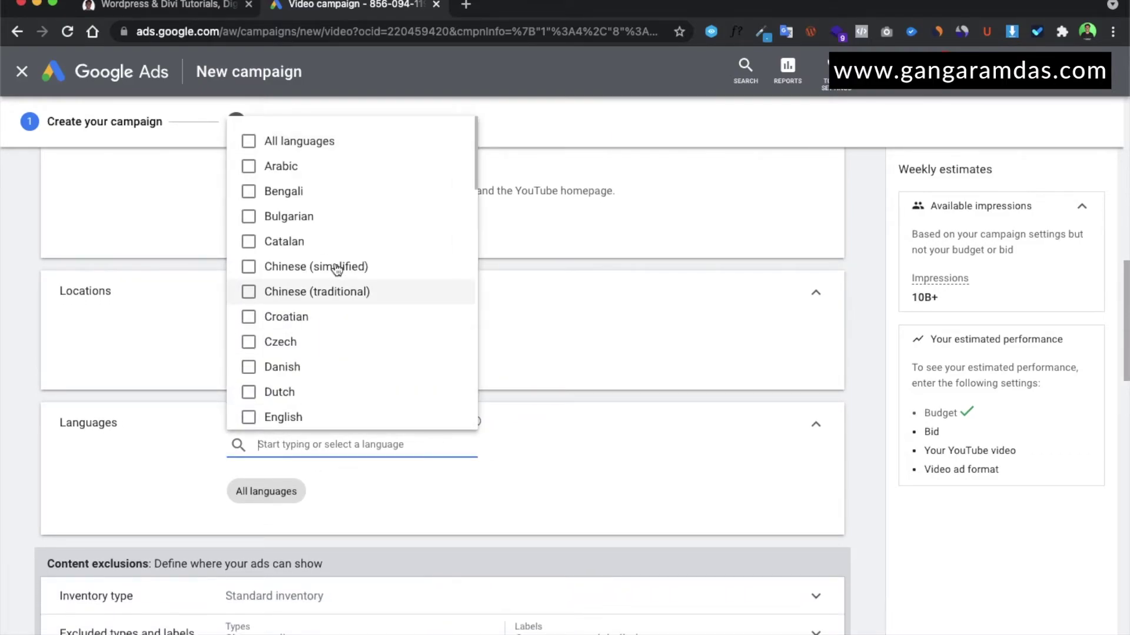
pyautogui.click(304, 453)
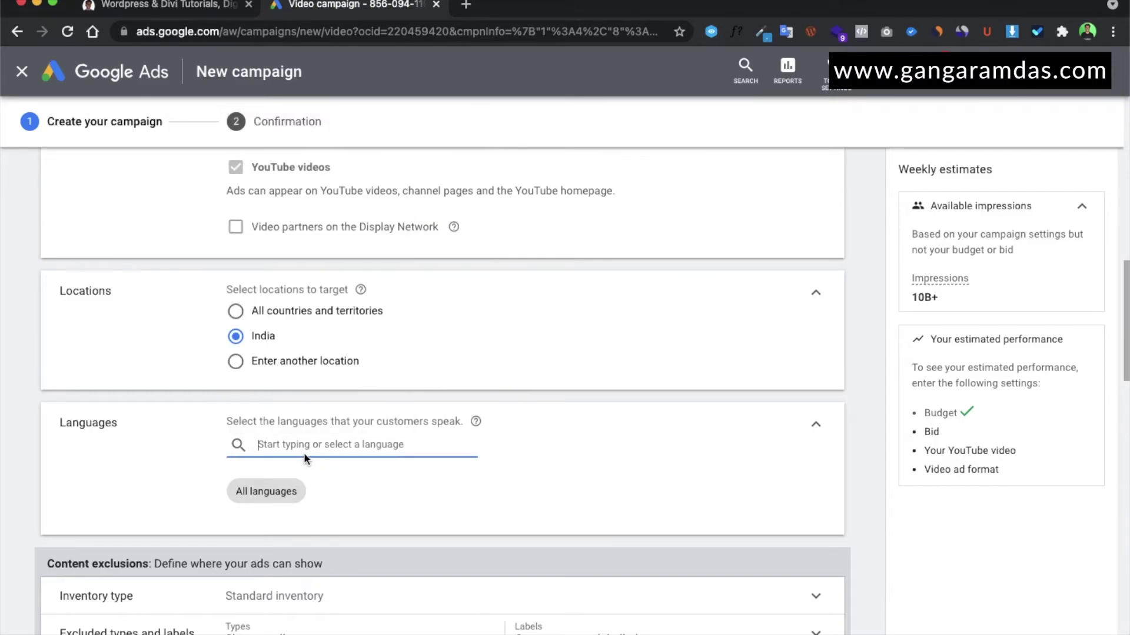
pyautogui.write('engk')
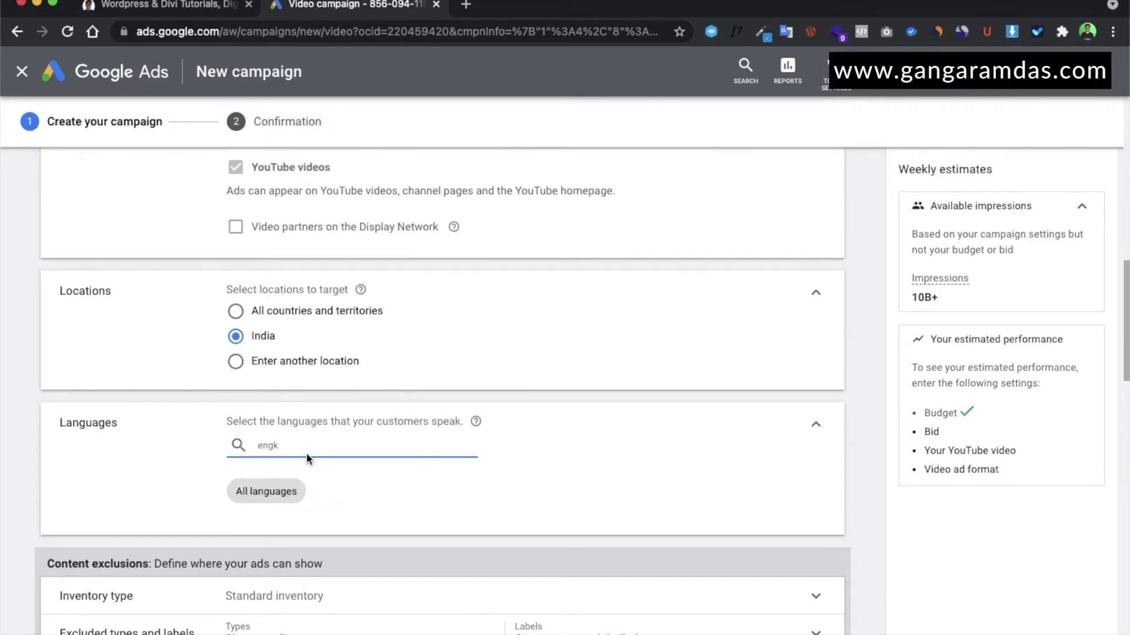
pyautogui.press('BackSpace')
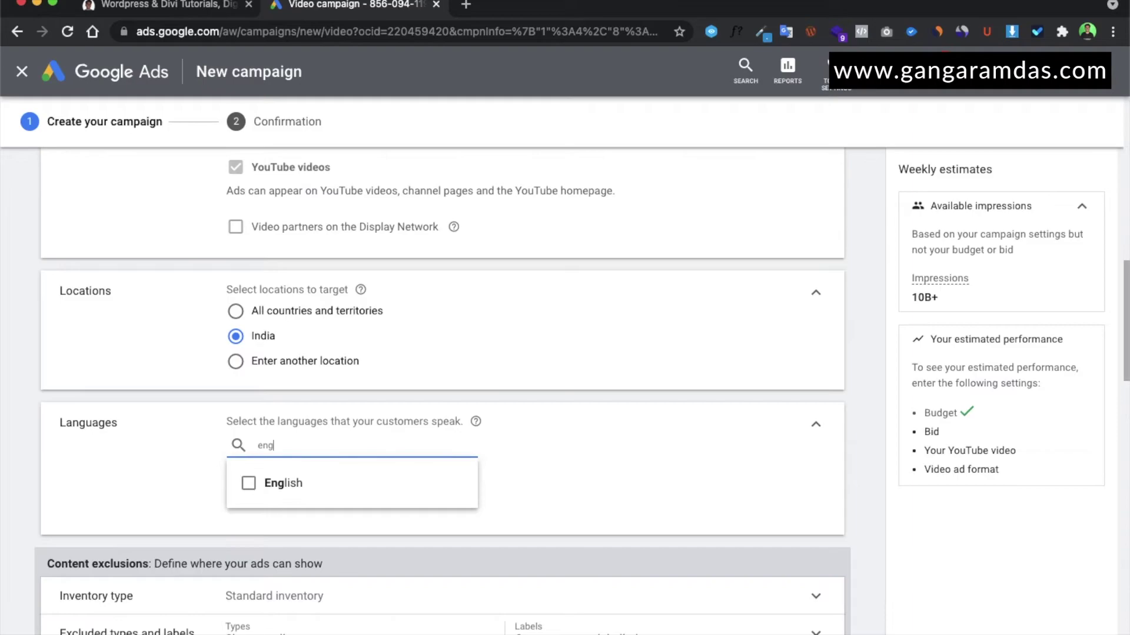
pyautogui.click(282, 484)
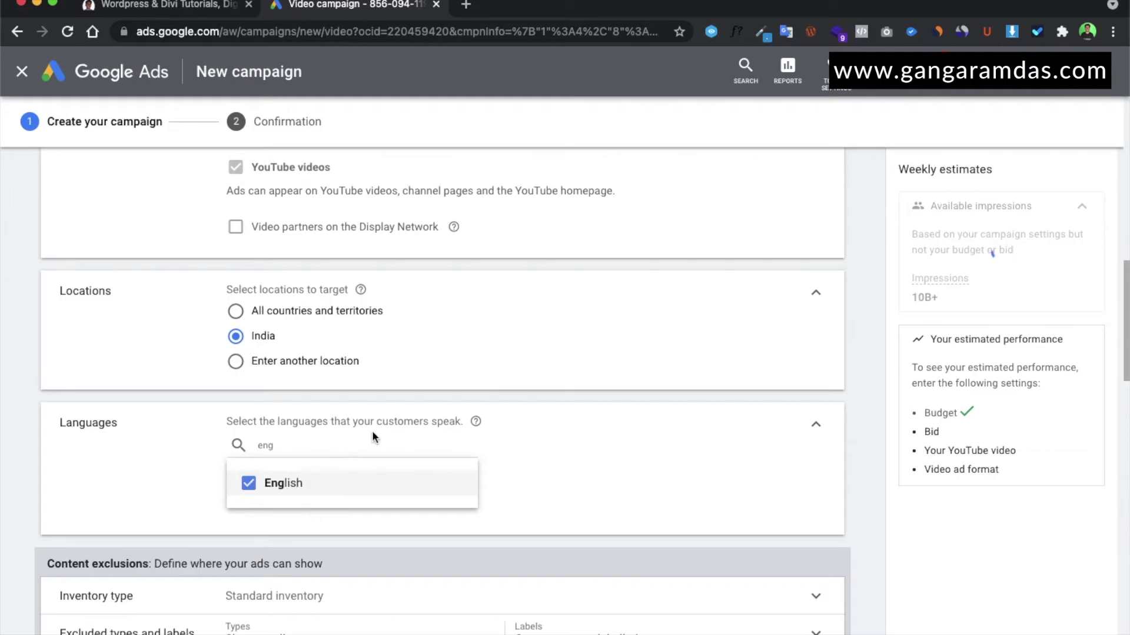
pyautogui.click(199, 490)
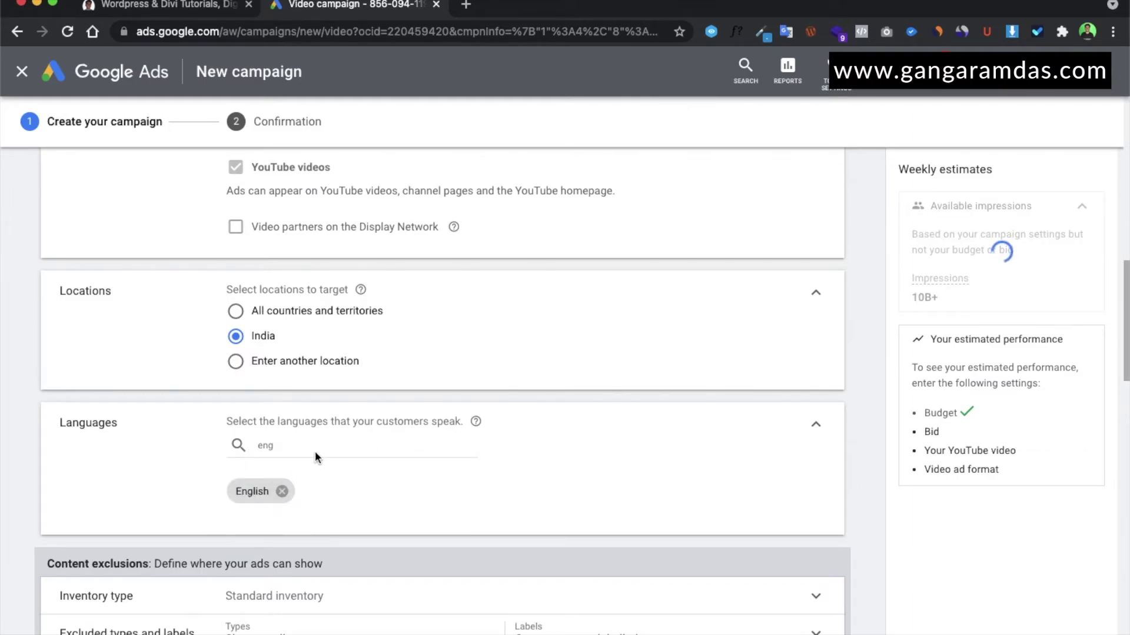
# - Add Hindi as a second target language for the campaign
pyautogui.click(315, 450)
pyautogui.hotkey('ctrl', 'a')
pyautogui.write('hindi')
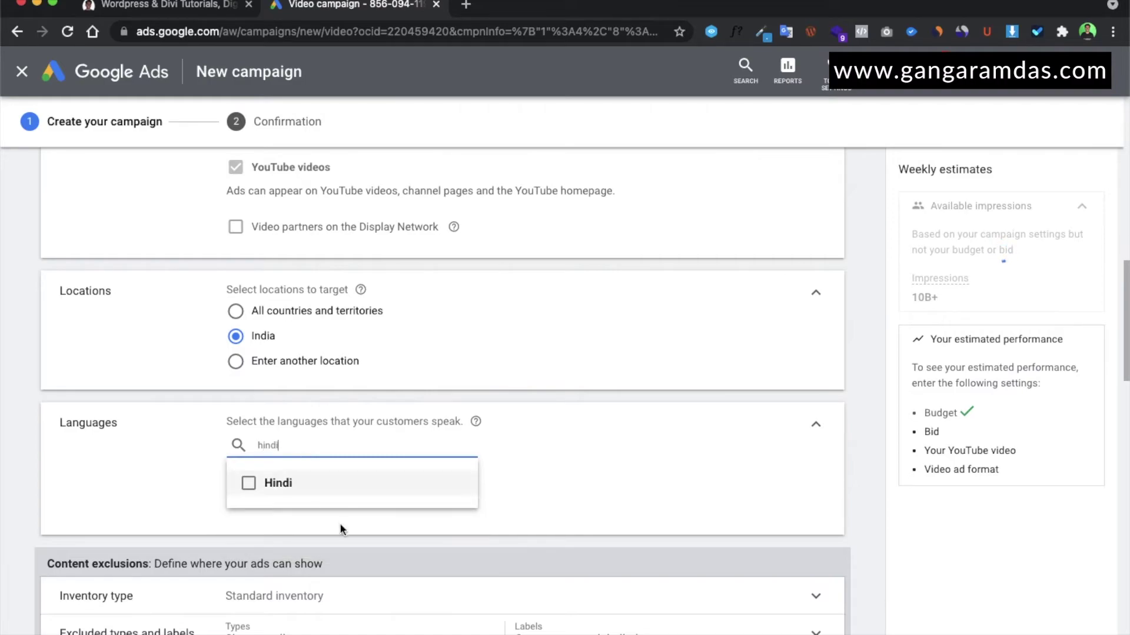
pyautogui.click(288, 491)
pyautogui.click(602, 481)
# - Expand the inventory type settings under the content exclusions and choose Expanded inventory
pyautogui.scroll(-3, 602, 481)
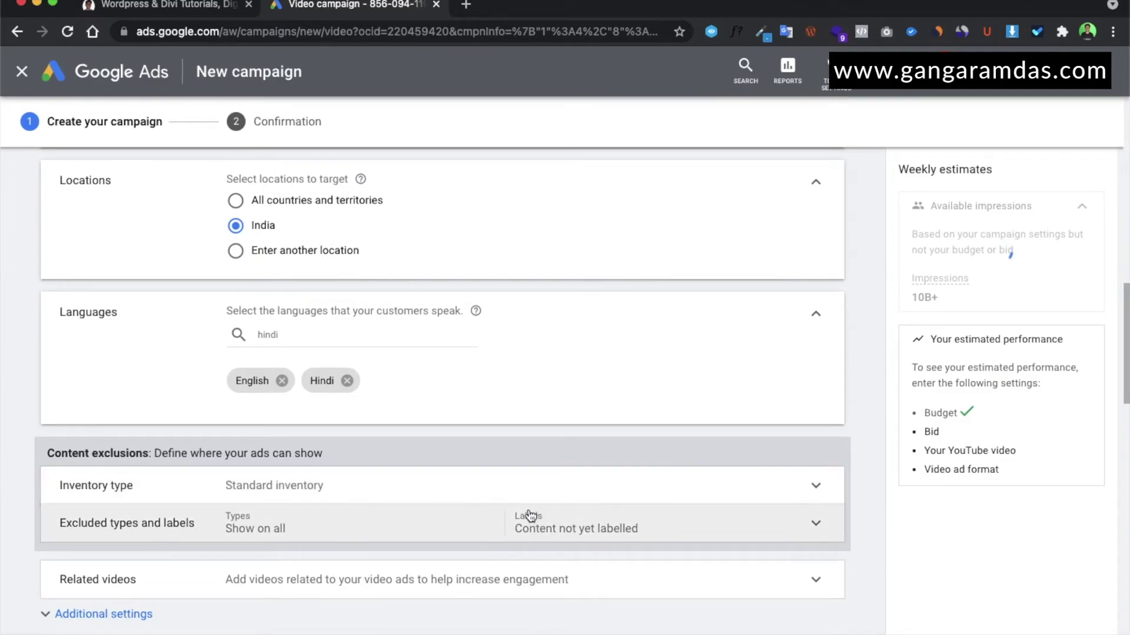
pyautogui.click(496, 488)
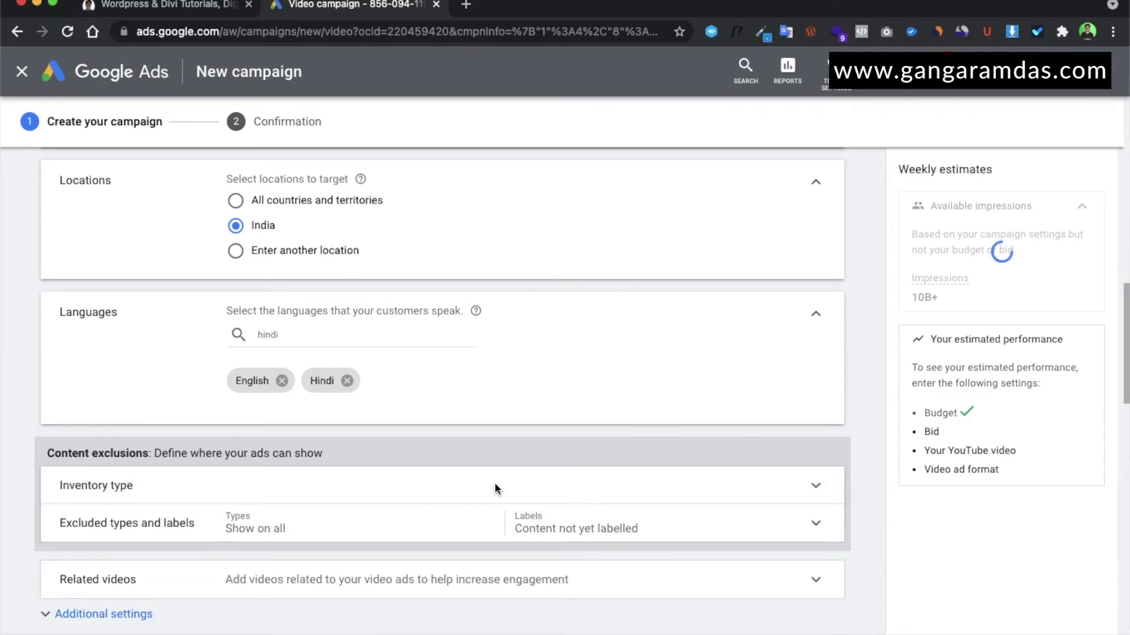
pyautogui.scroll(-3, 494, 482)
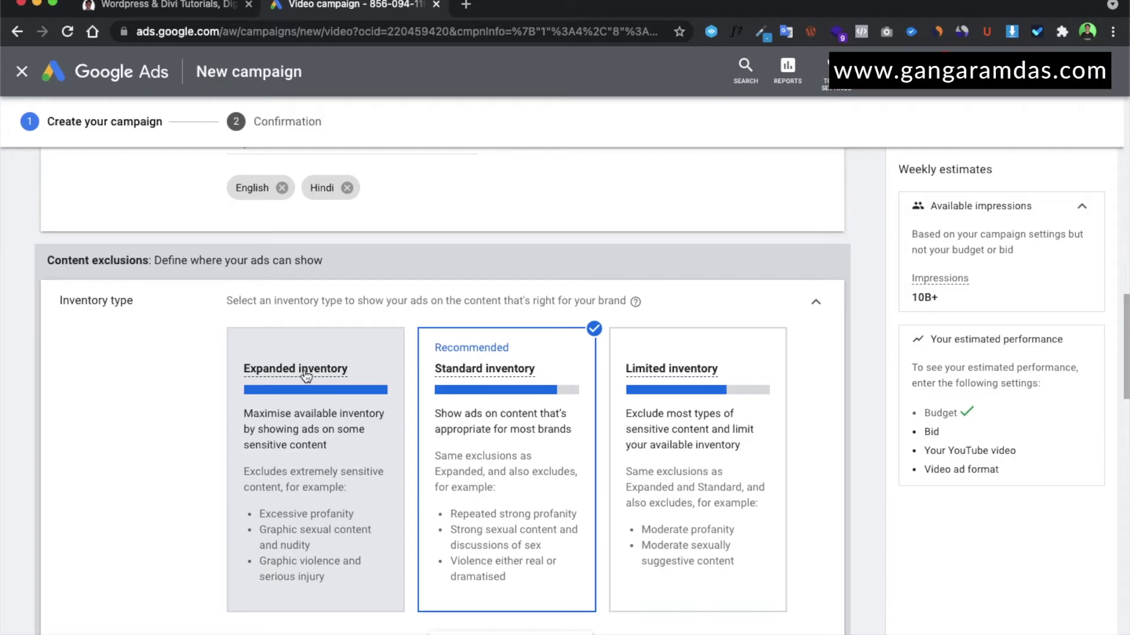
pyautogui.moveTo(317, 381)
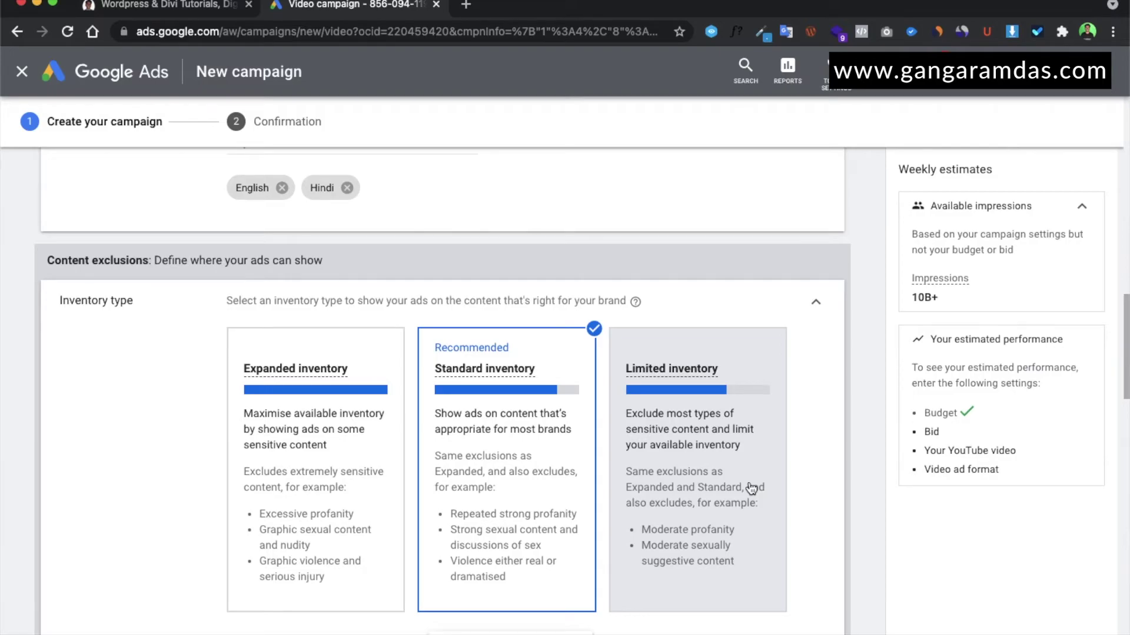
pyautogui.click(333, 464)
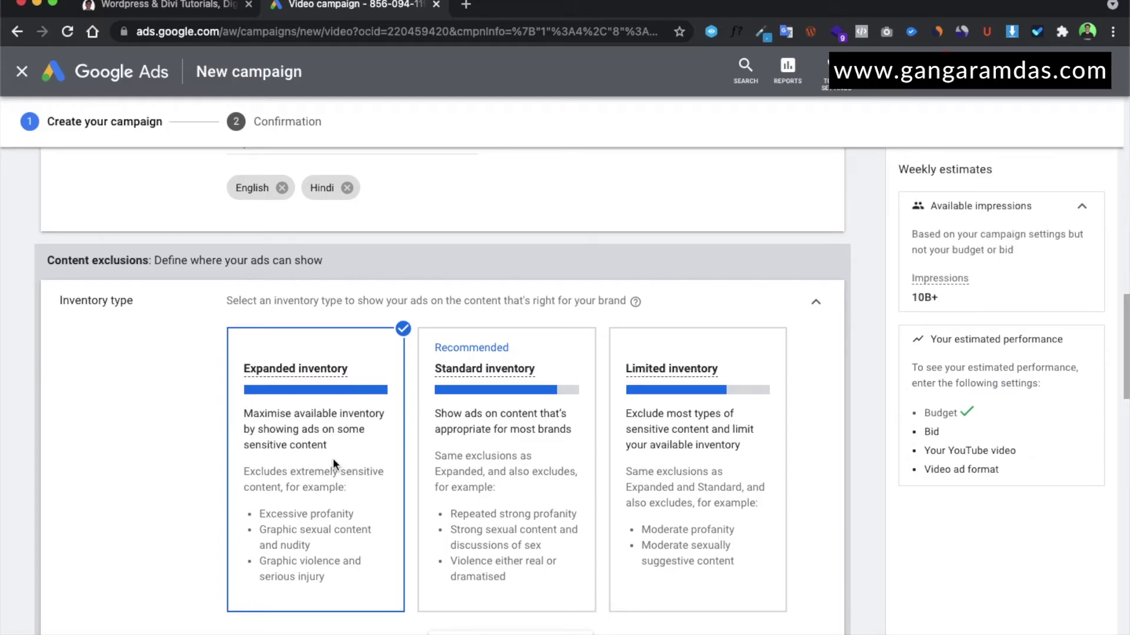
# - Expand the excluded types and labels settings and examine which content types and digital content labels can be excluded
pyautogui.scroll(-3, 334, 458)
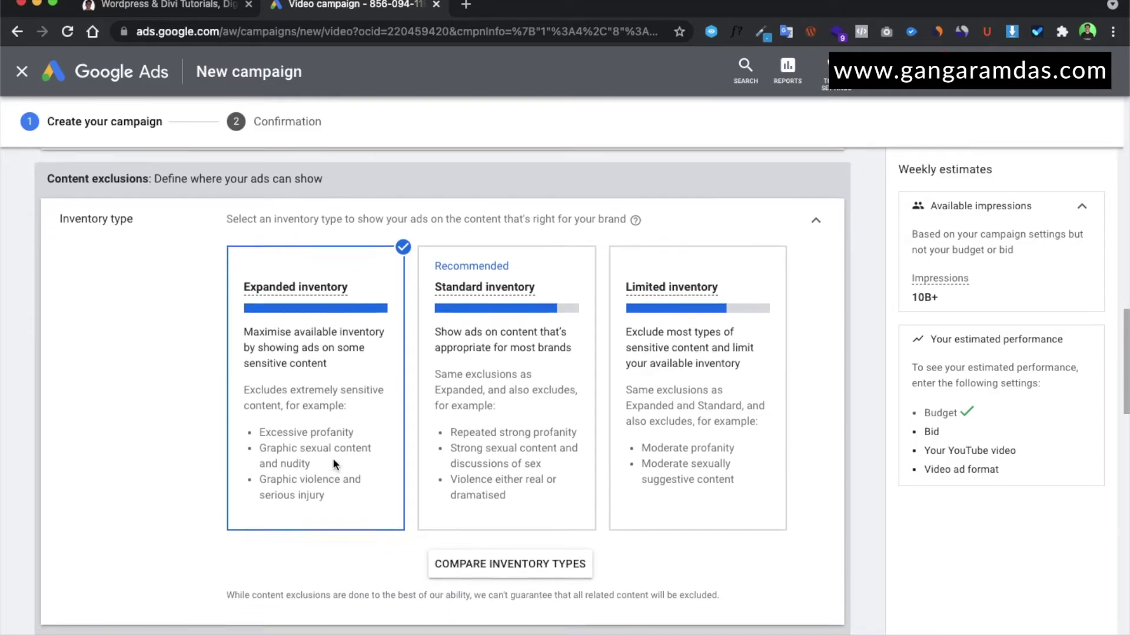
pyautogui.scroll(-2, 383, 468)
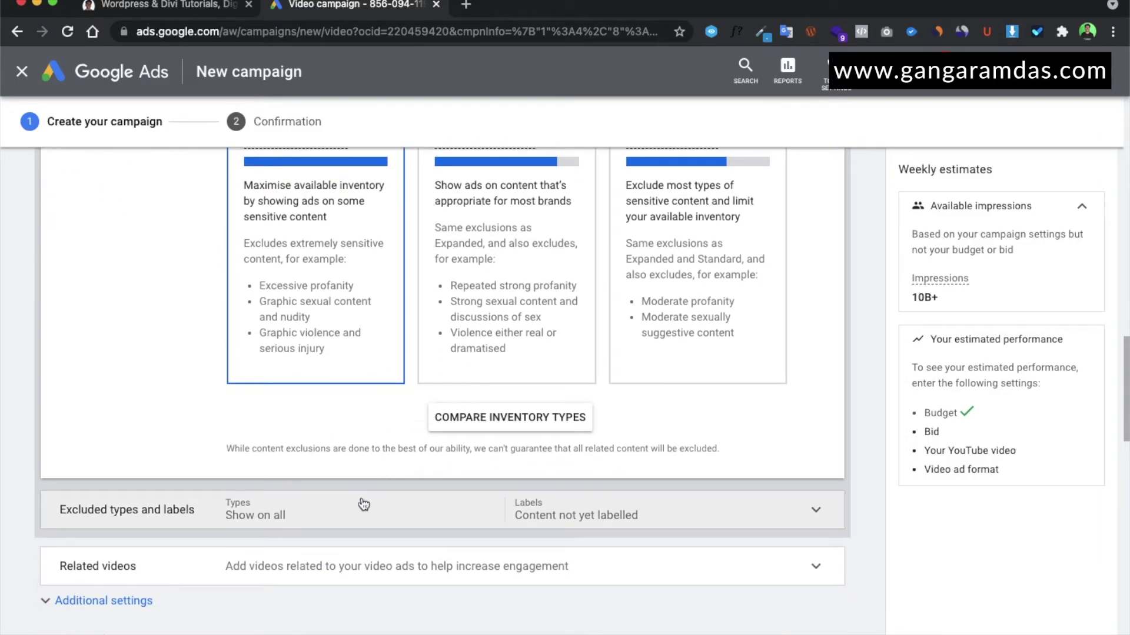
pyautogui.click(341, 516)
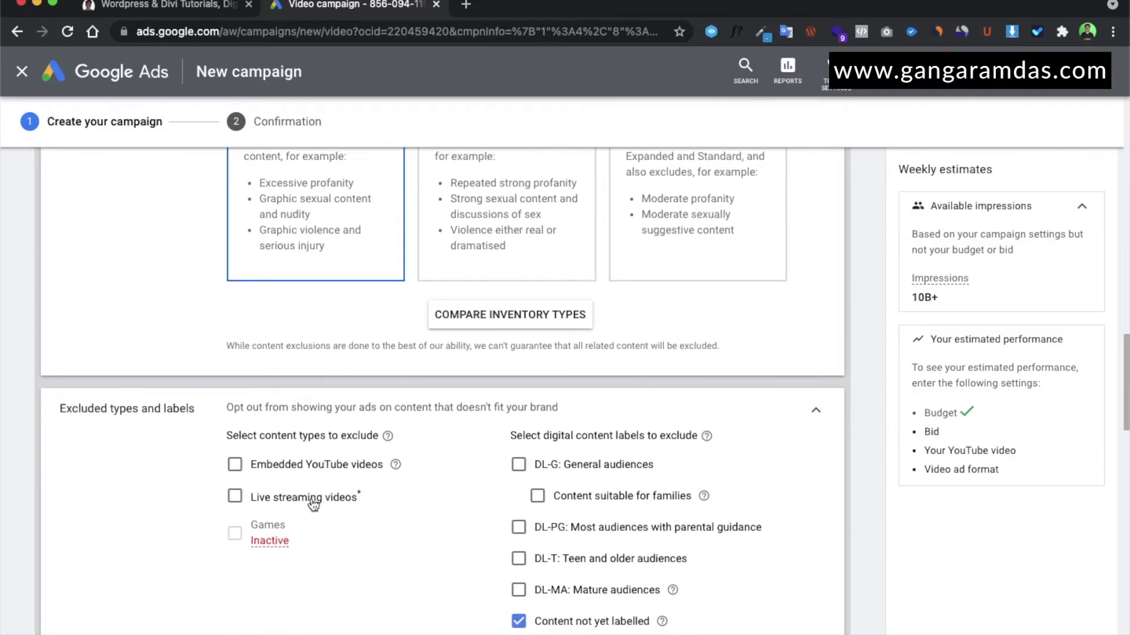
pyautogui.scroll(-1, 572, 596)
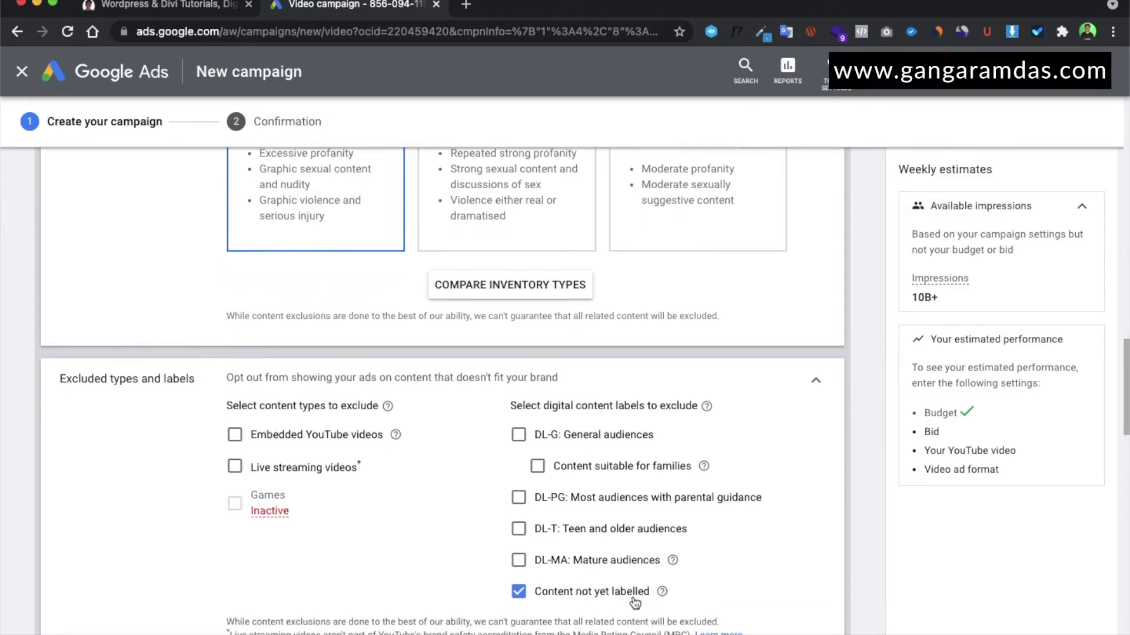
# - Stop excluding content not yet labelled in the campaign's digital content label exclusions
pyautogui.moveTo(664, 594)
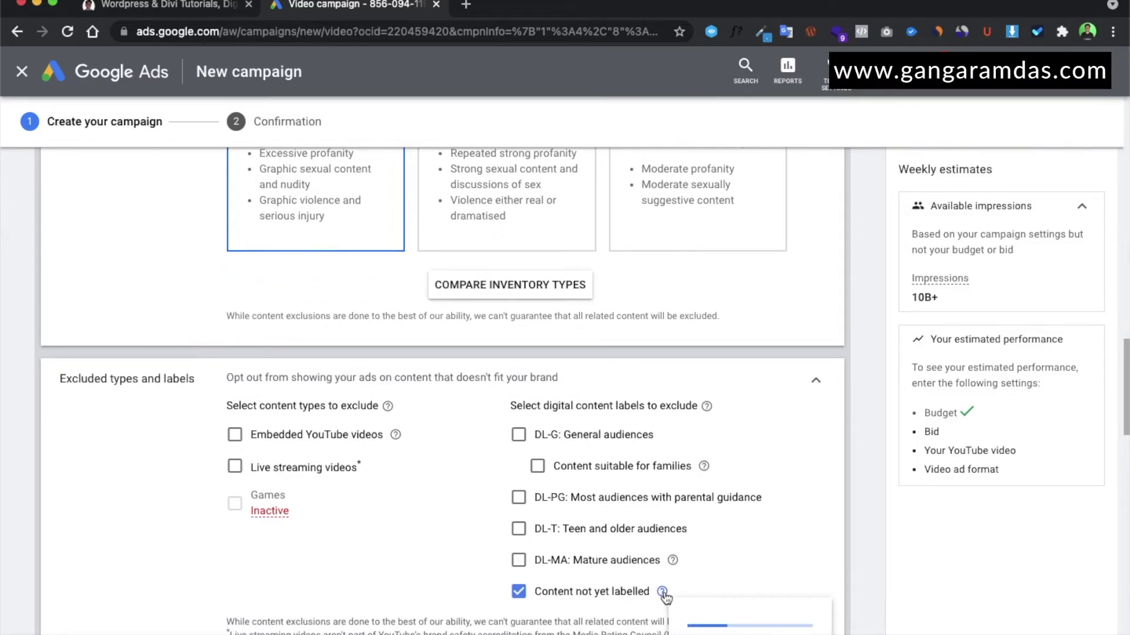
pyautogui.scroll(-1, 664, 592)
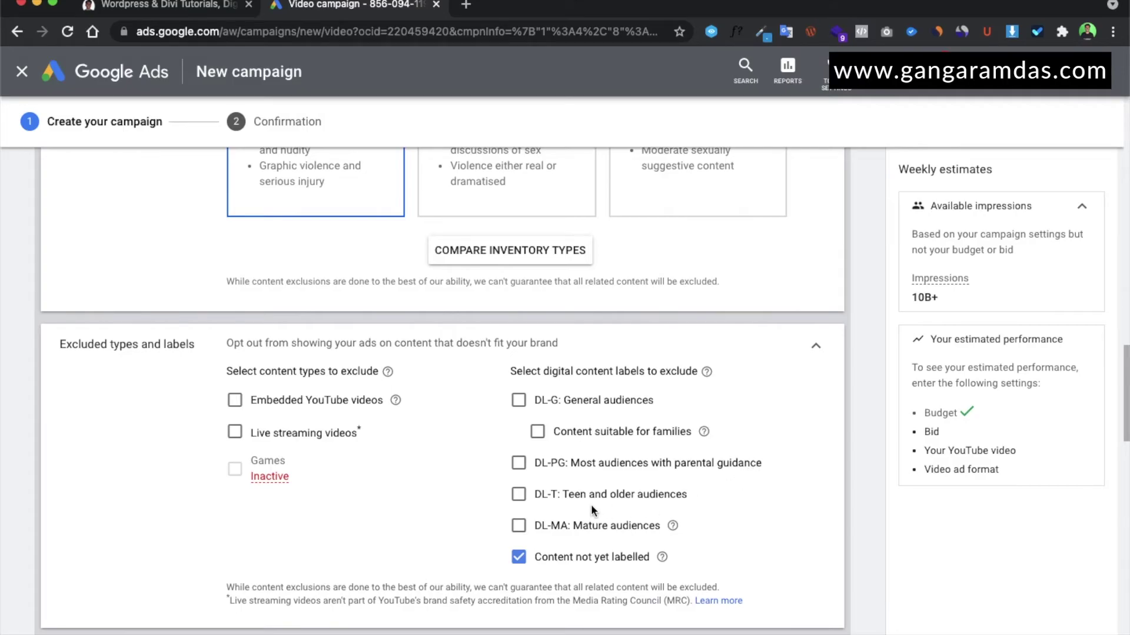
pyautogui.click(518, 557)
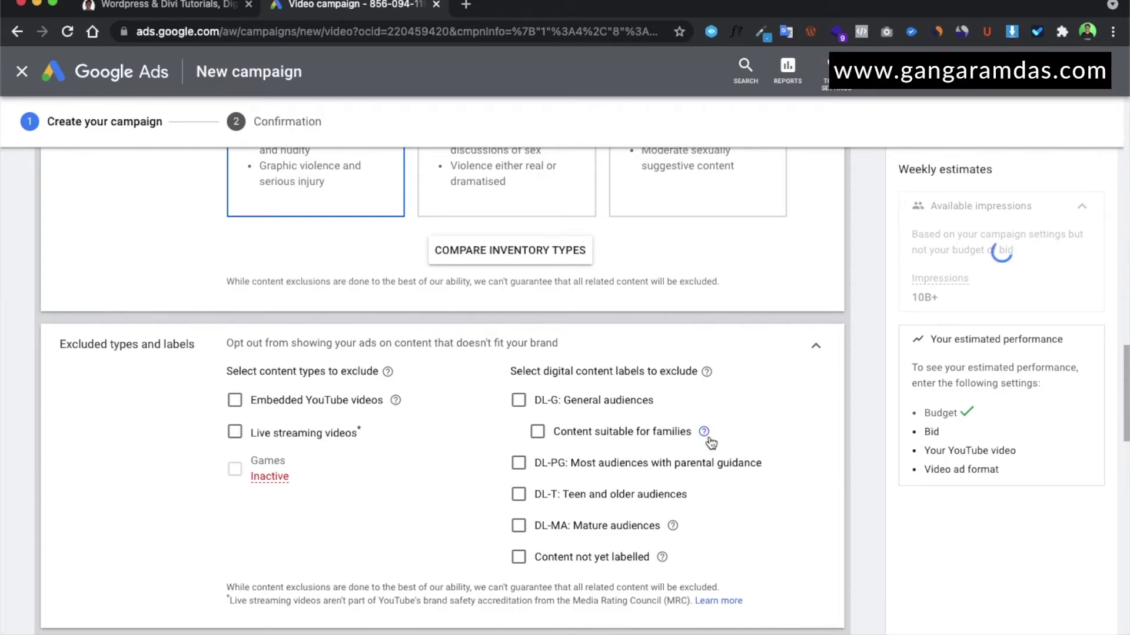
pyautogui.moveTo(709, 440)
# - Search the related videos for "jhv" and try adding the video Triunfo FIV do JHV to the campaign
pyautogui.scroll(-1, 711, 516)
pyautogui.scroll(-5, 710, 519)
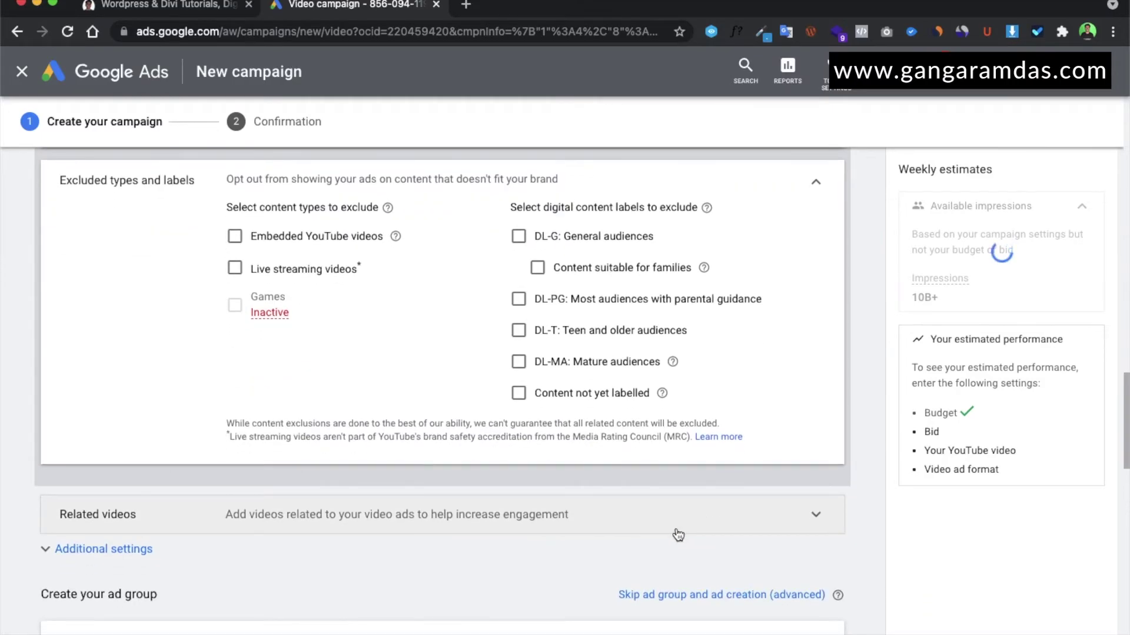
pyautogui.click(677, 534)
pyautogui.scroll(-2, 671, 527)
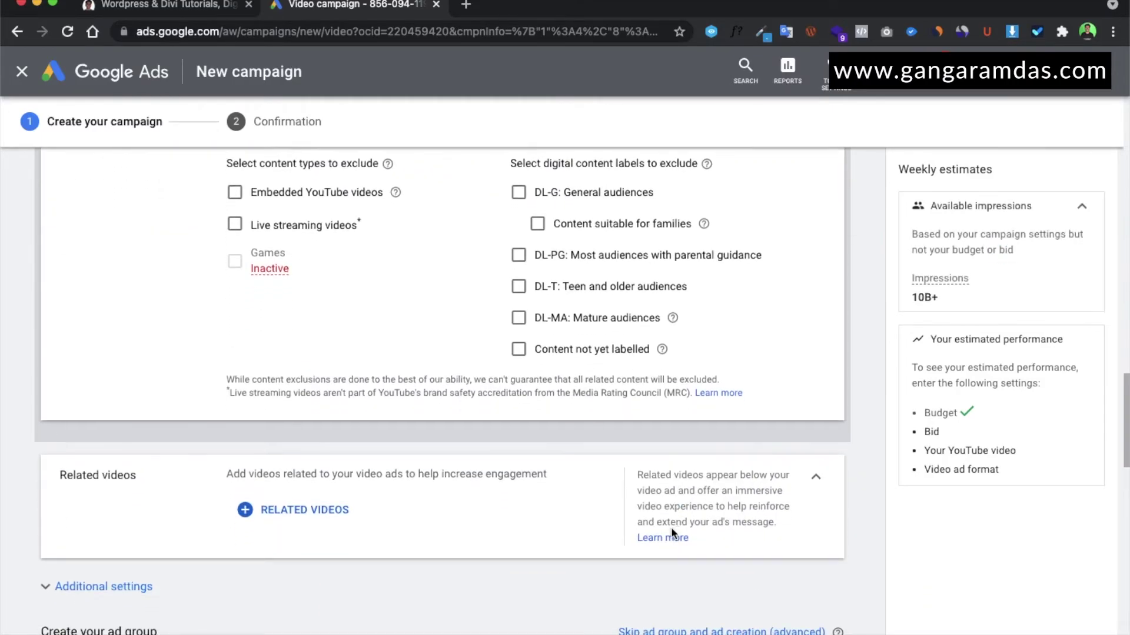
pyautogui.click(299, 511)
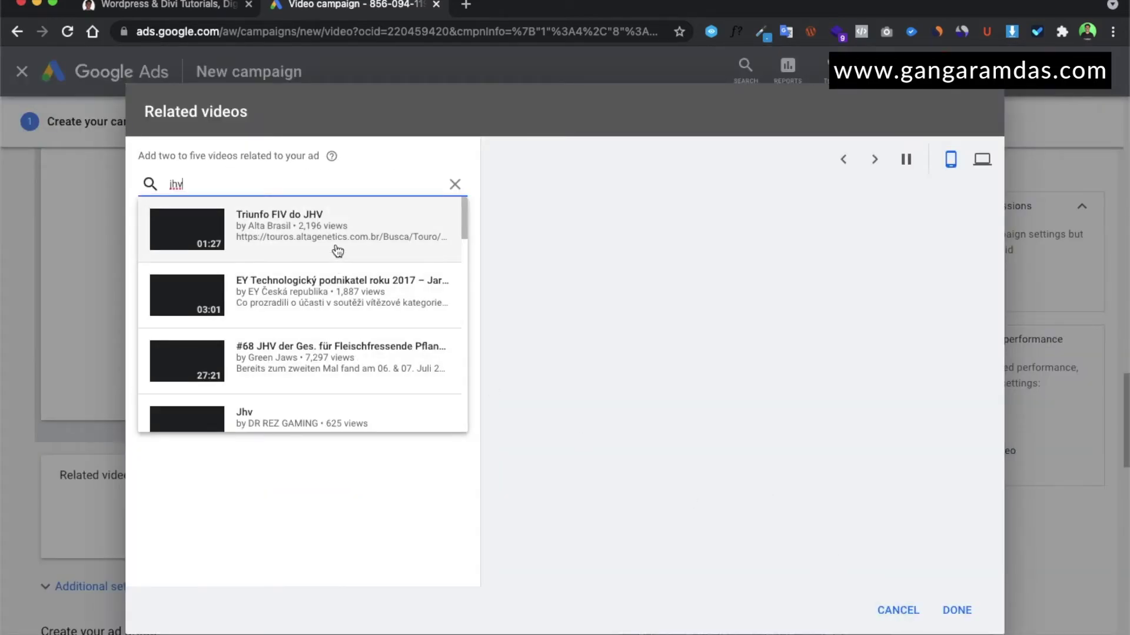
pyautogui.click(334, 240)
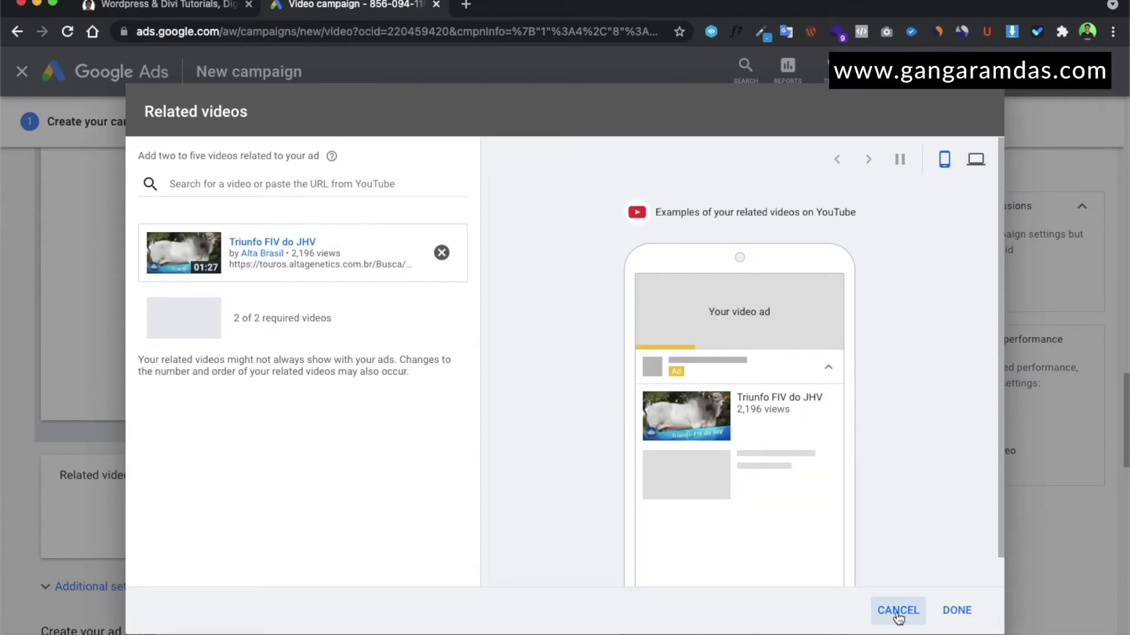
# - Discard the unsaved related video selection and collapse the related videos settings
pyautogui.click(896, 612)
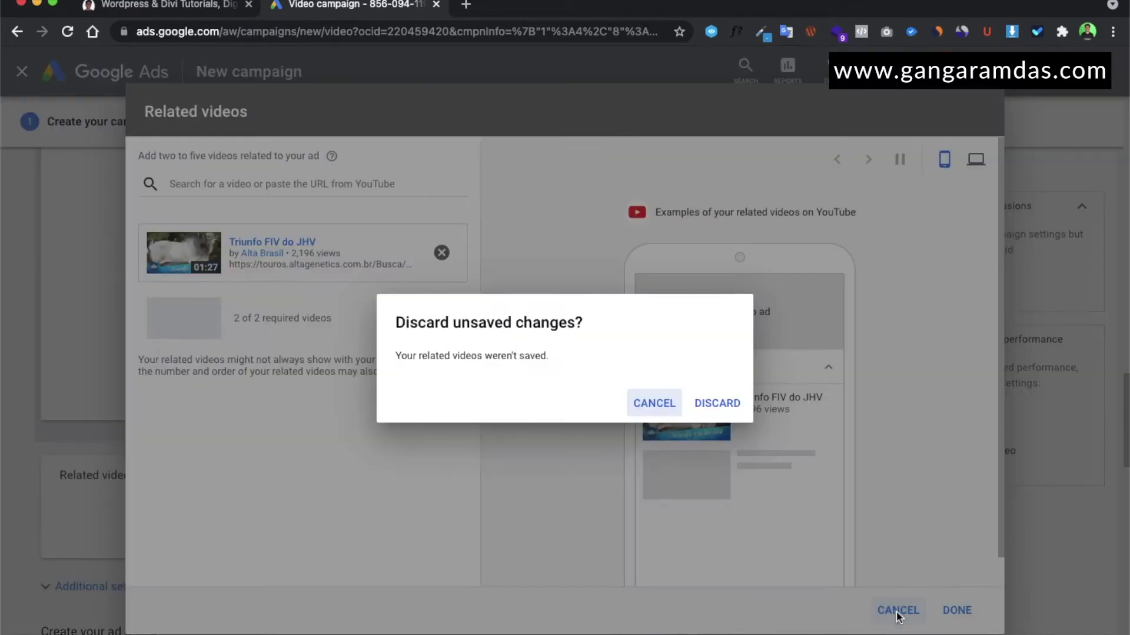
pyautogui.click(657, 405)
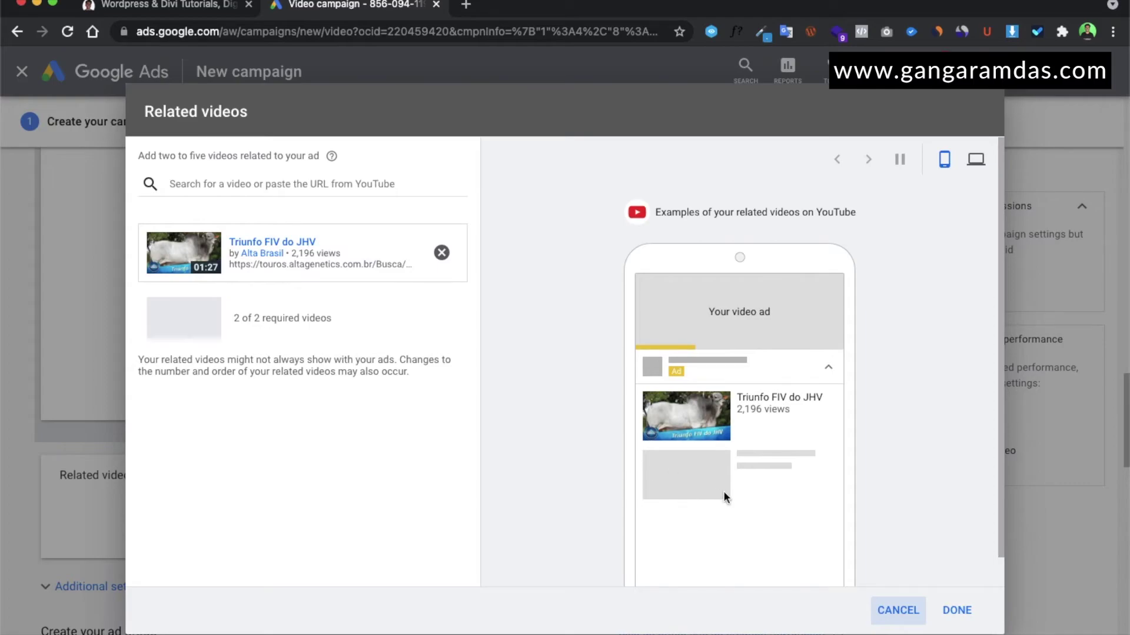
pyautogui.click(884, 615)
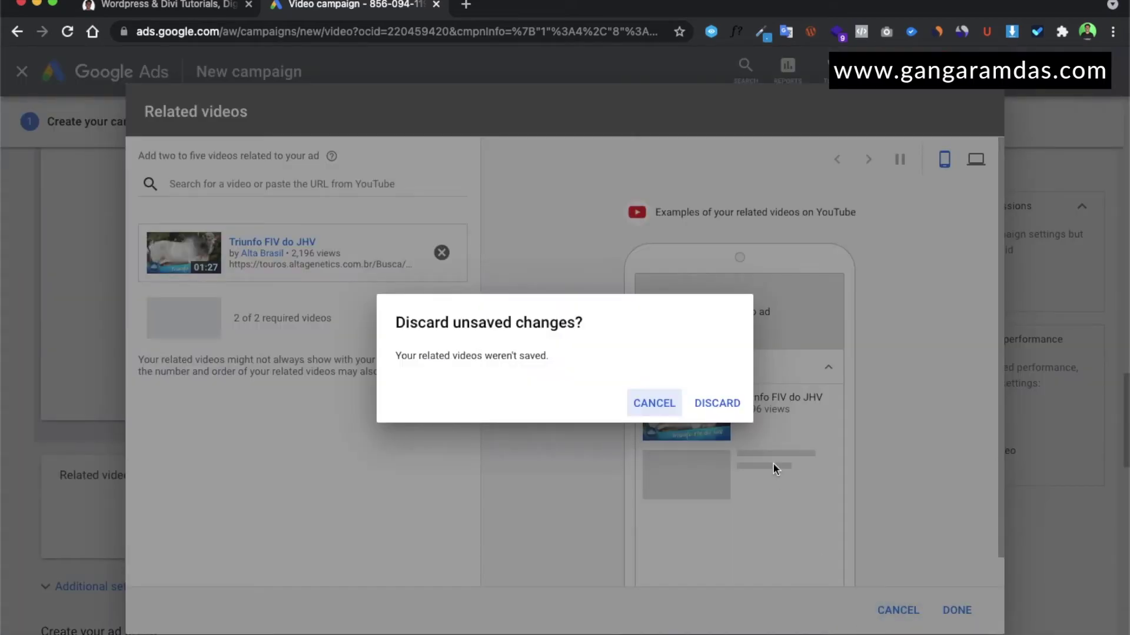
pyautogui.click(722, 413)
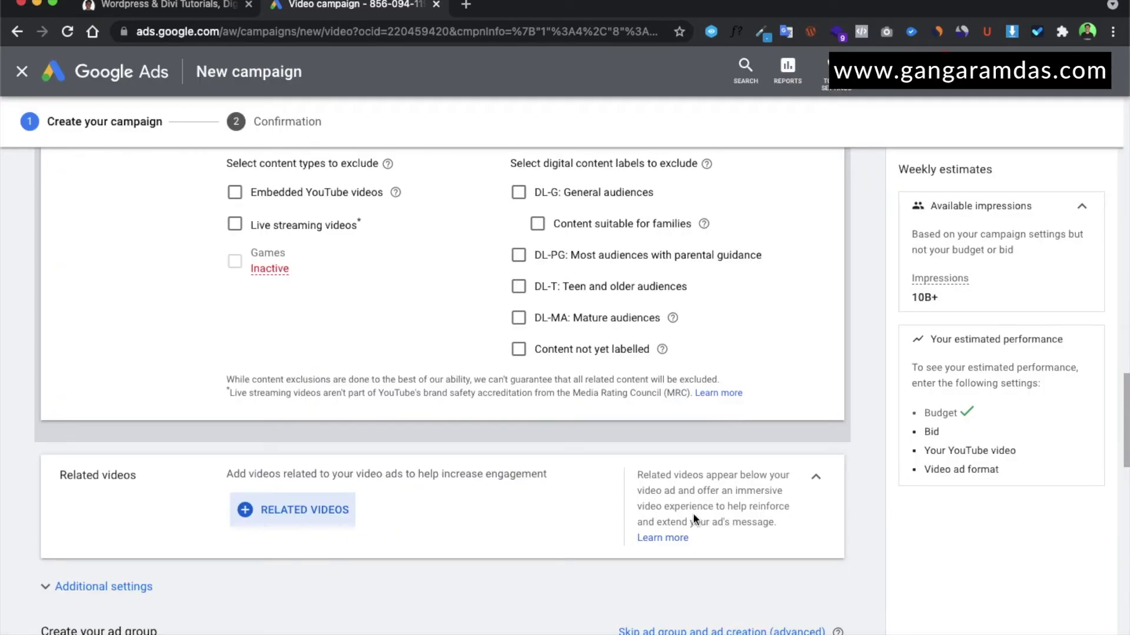
pyautogui.scroll(-2, 693, 513)
pyautogui.click(816, 334)
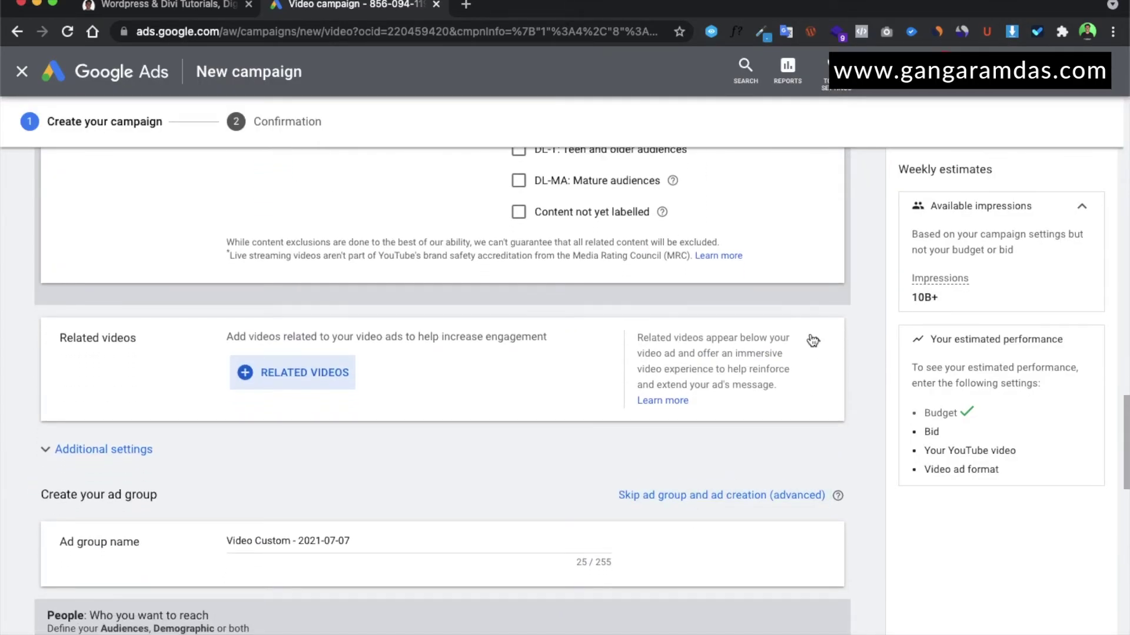
# - Expand the campaign's additional settings and examine the conversions and devices options
pyautogui.click(134, 377)
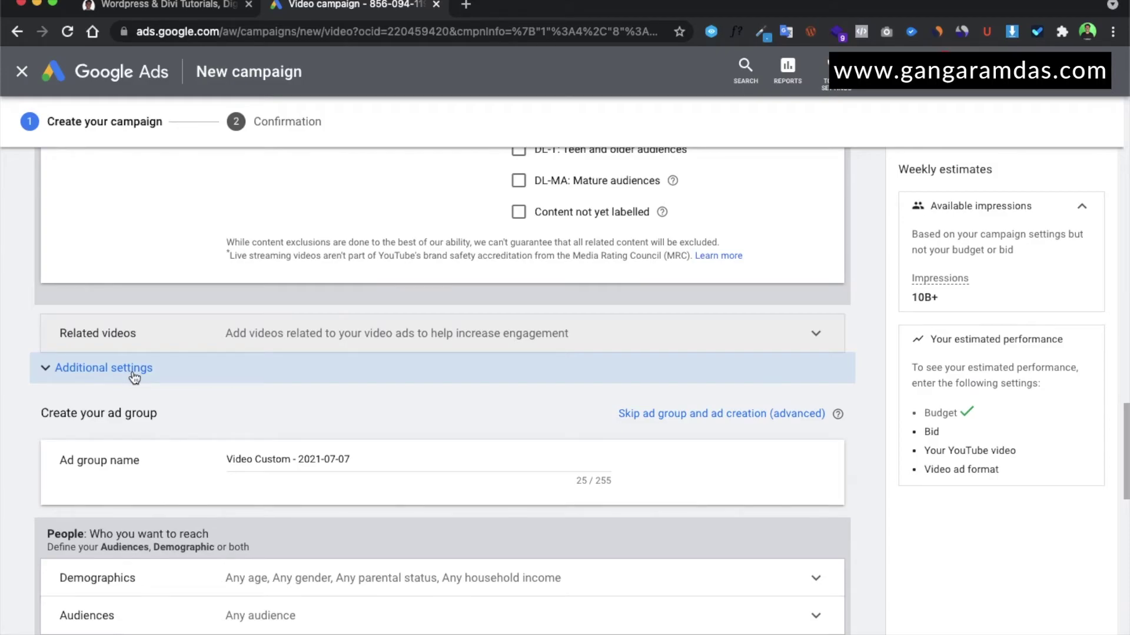
pyautogui.click(439, 410)
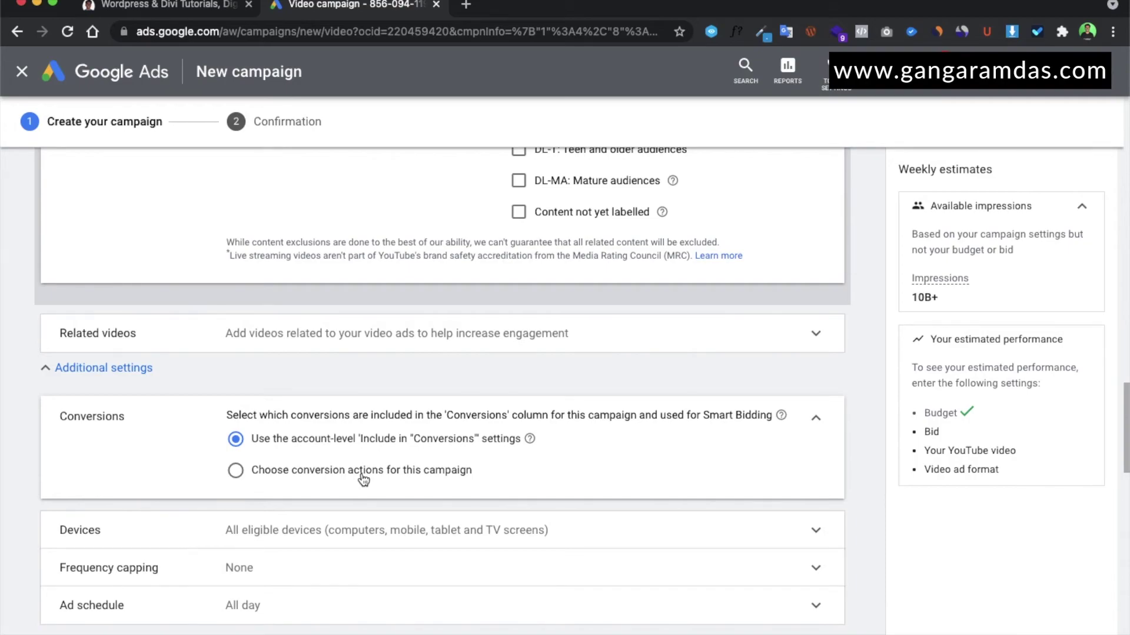
pyautogui.scroll(-3, 362, 477)
pyautogui.click(344, 454)
pyautogui.scroll(-1, 348, 456)
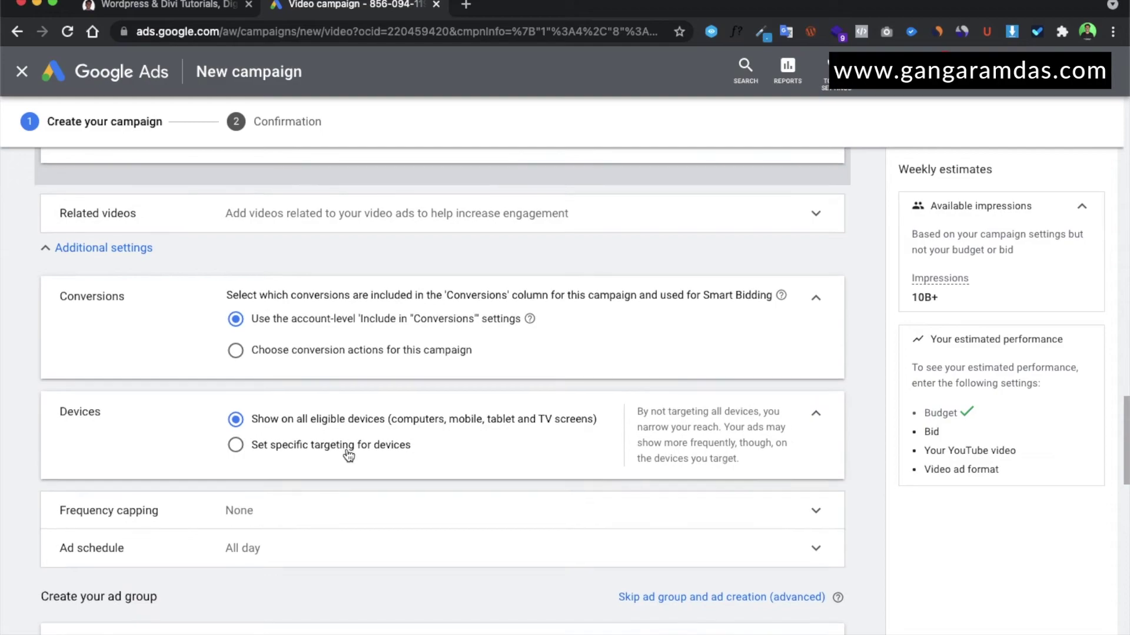
# - Enable only the view frequency cap for the campaign and limit it to 3 views per day
pyautogui.scroll(-1, 418, 476)
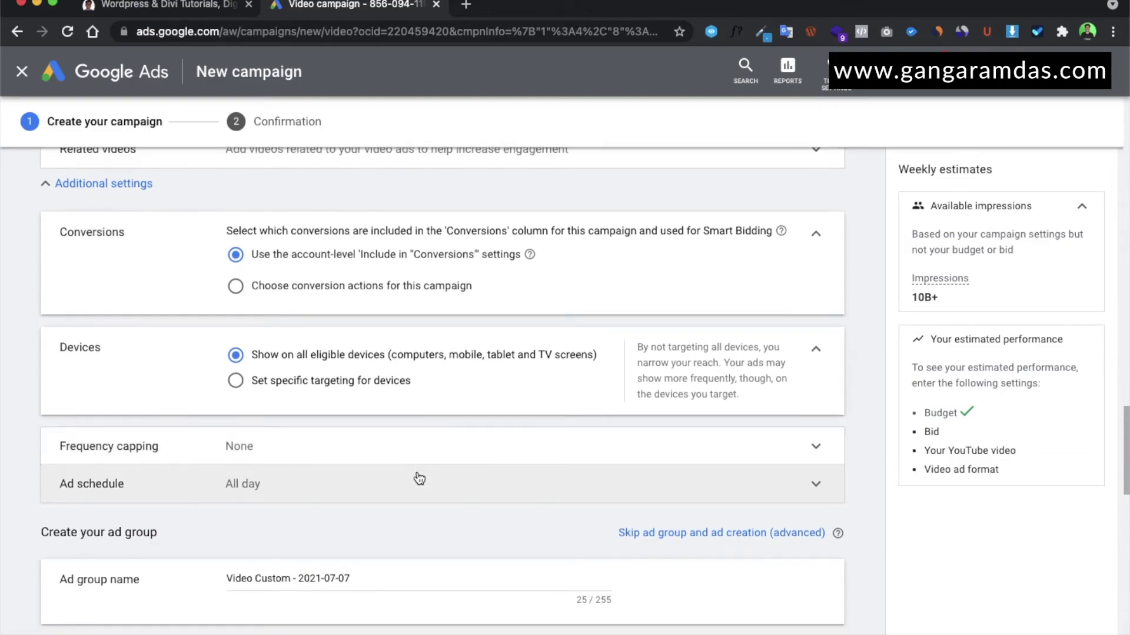
pyautogui.click(354, 447)
pyautogui.scroll(-1, 354, 446)
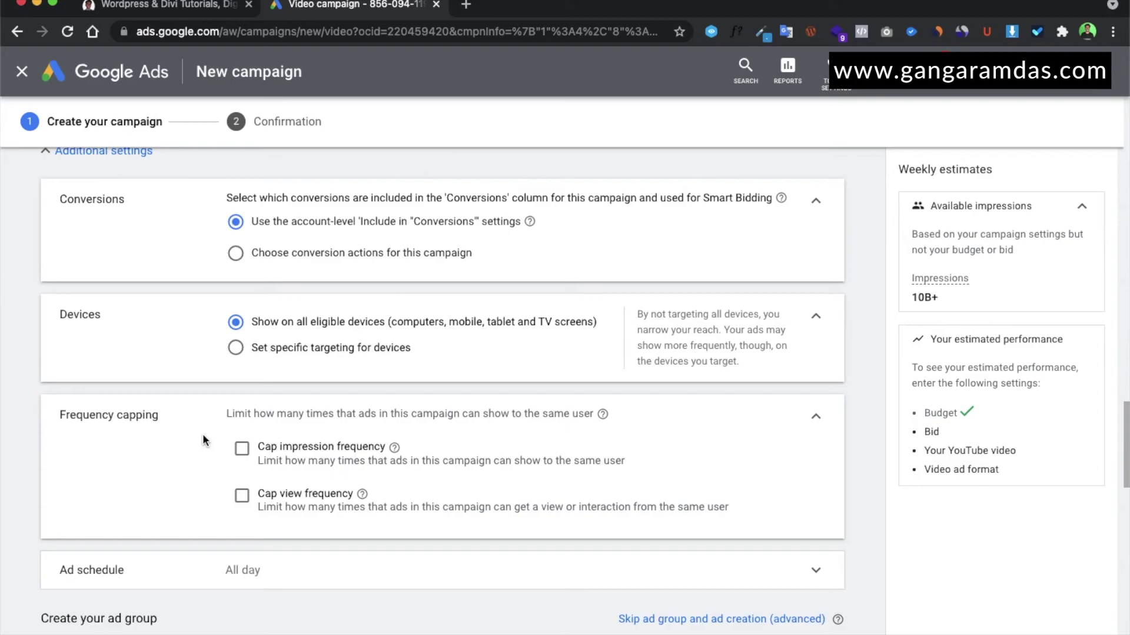
pyautogui.click(242, 498)
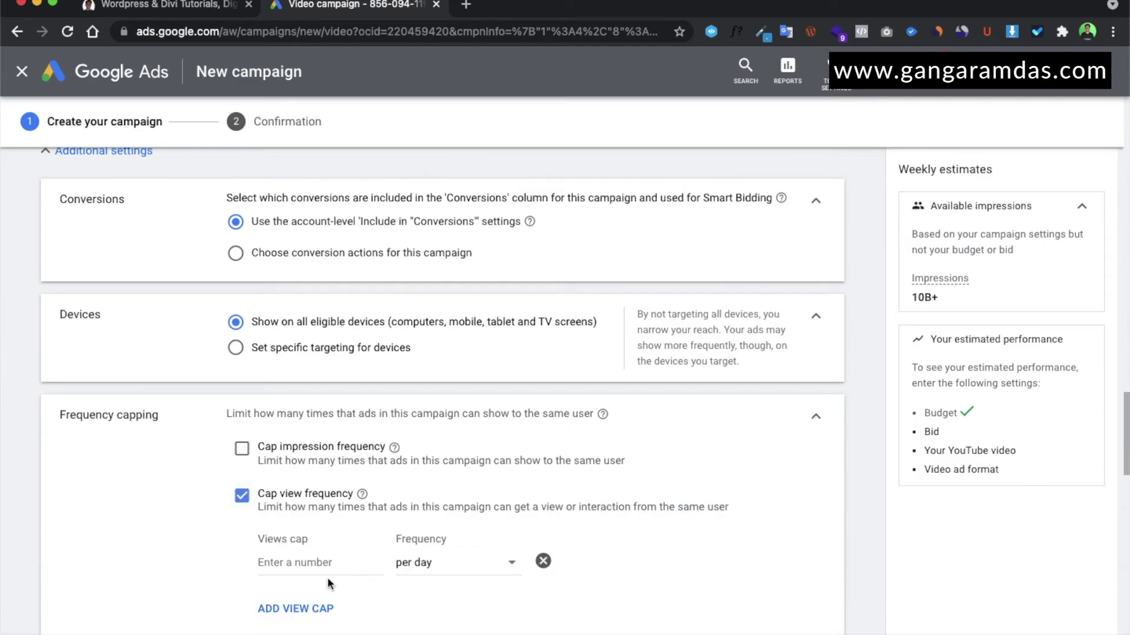
pyautogui.click(301, 560)
pyautogui.write('3')
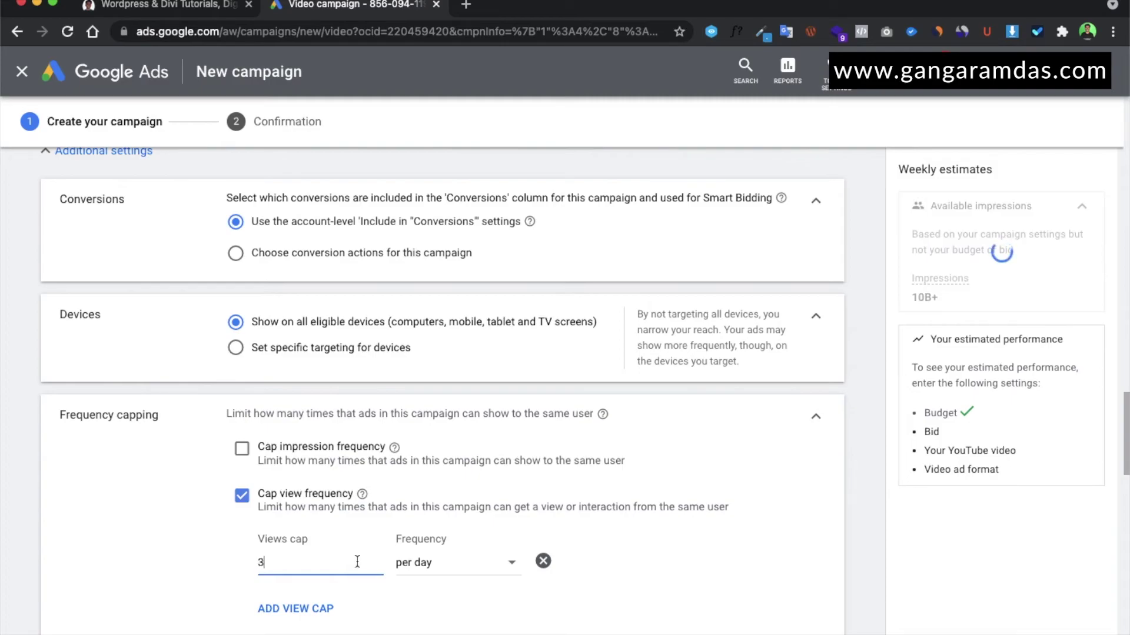
pyautogui.scroll(-1, 708, 540)
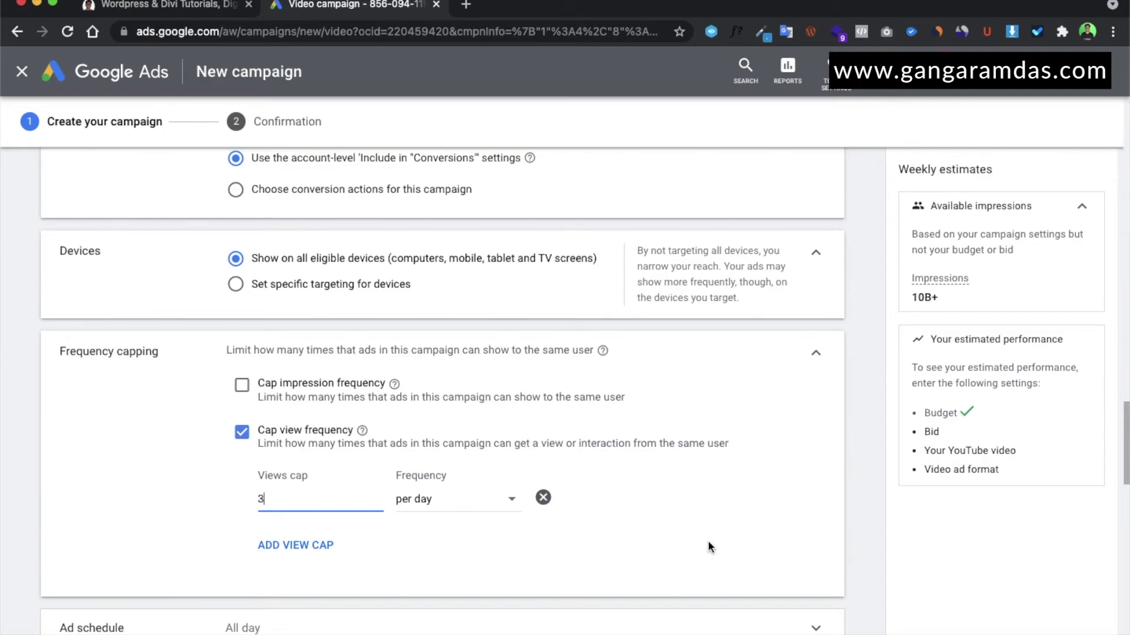
pyautogui.click(269, 388)
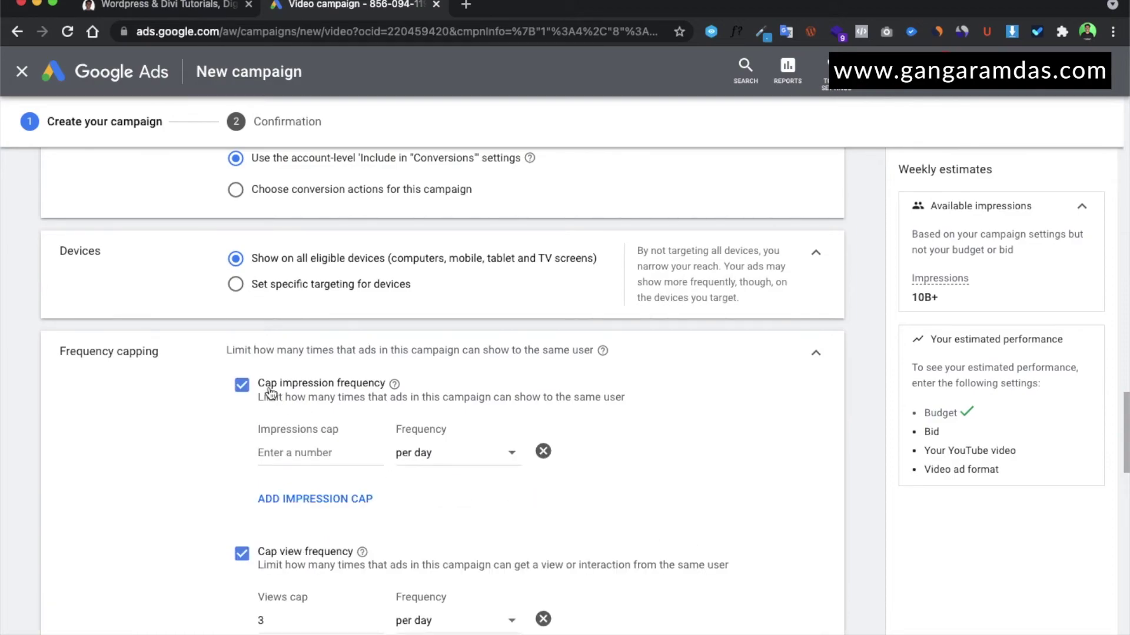
pyautogui.click(246, 386)
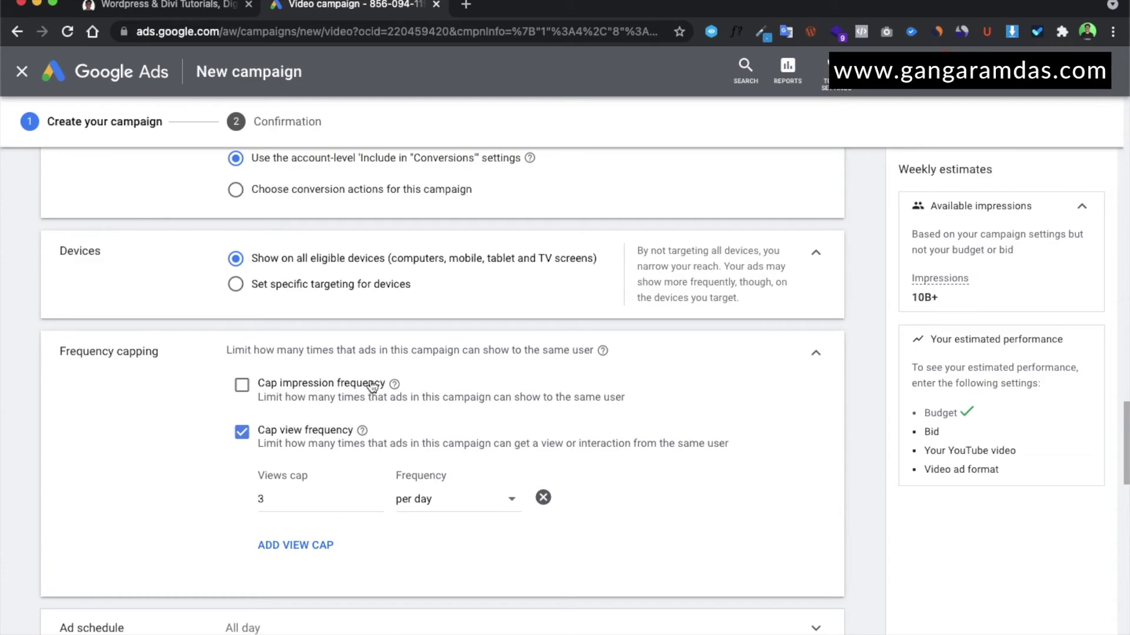
# - Examine which days and hours can be set in the ad schedule, and collapse it again
pyautogui.scroll(-2, 512, 411)
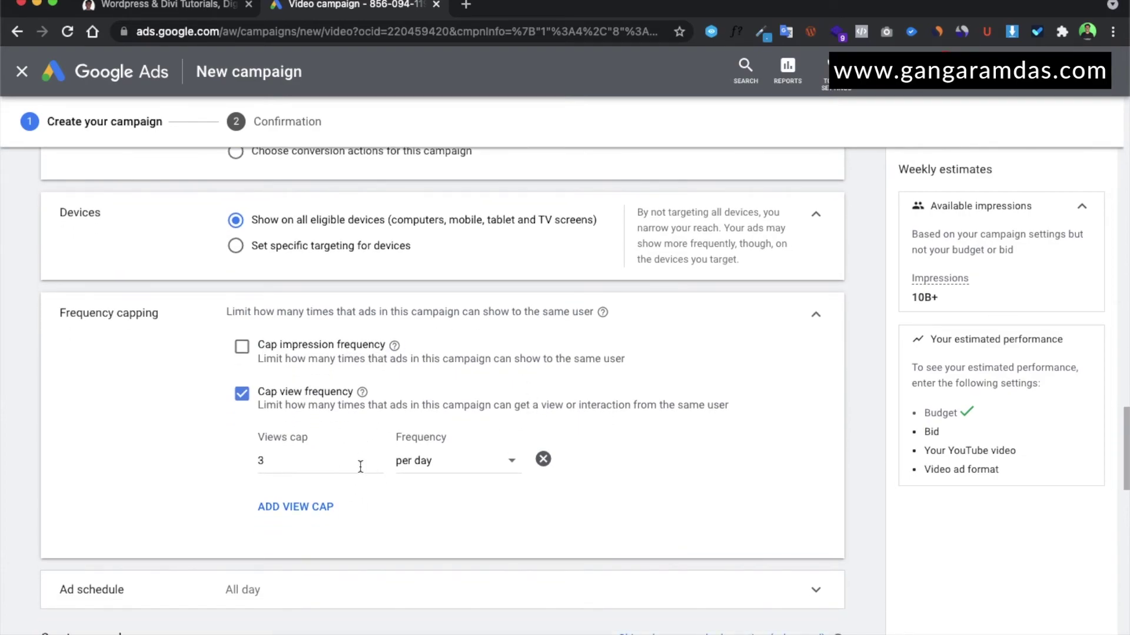
pyautogui.scroll(-3, 360, 465)
pyautogui.scroll(-2, 355, 484)
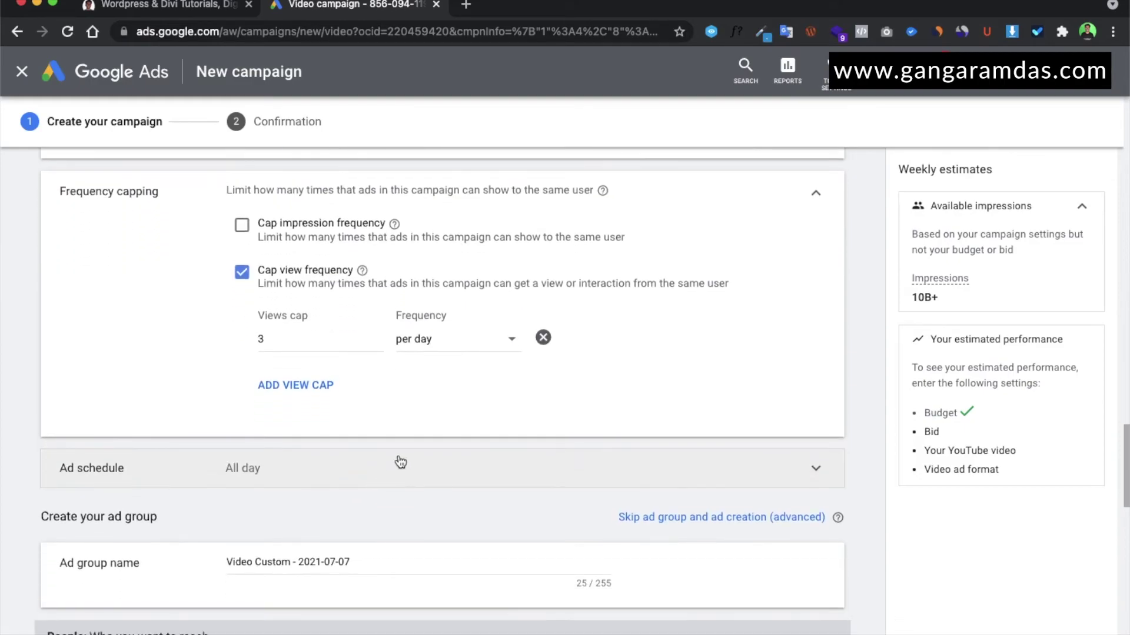
pyautogui.click(403, 466)
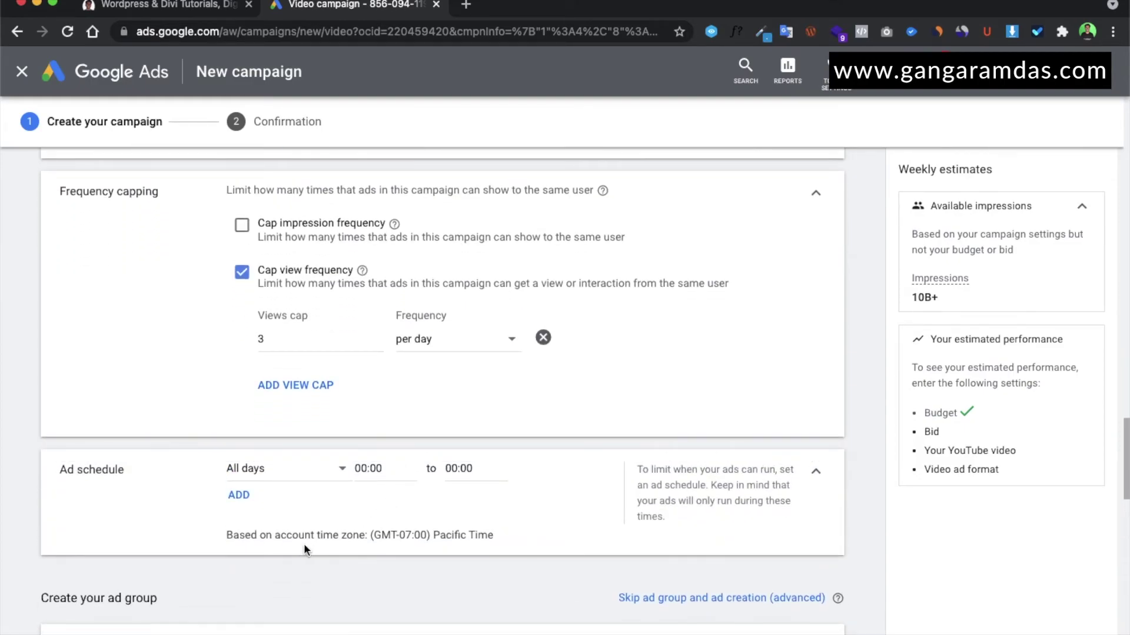
pyautogui.click(818, 472)
# - Rename the ad group as Demo+Audience_EdTech
pyautogui.scroll(-2, 573, 546)
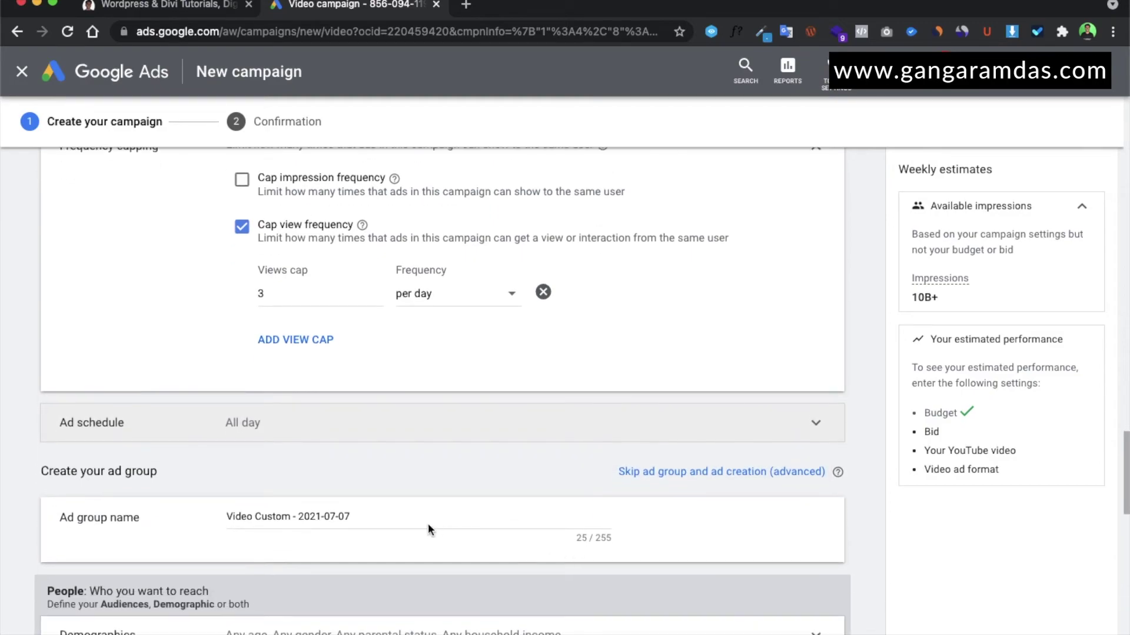
pyautogui.click(365, 516)
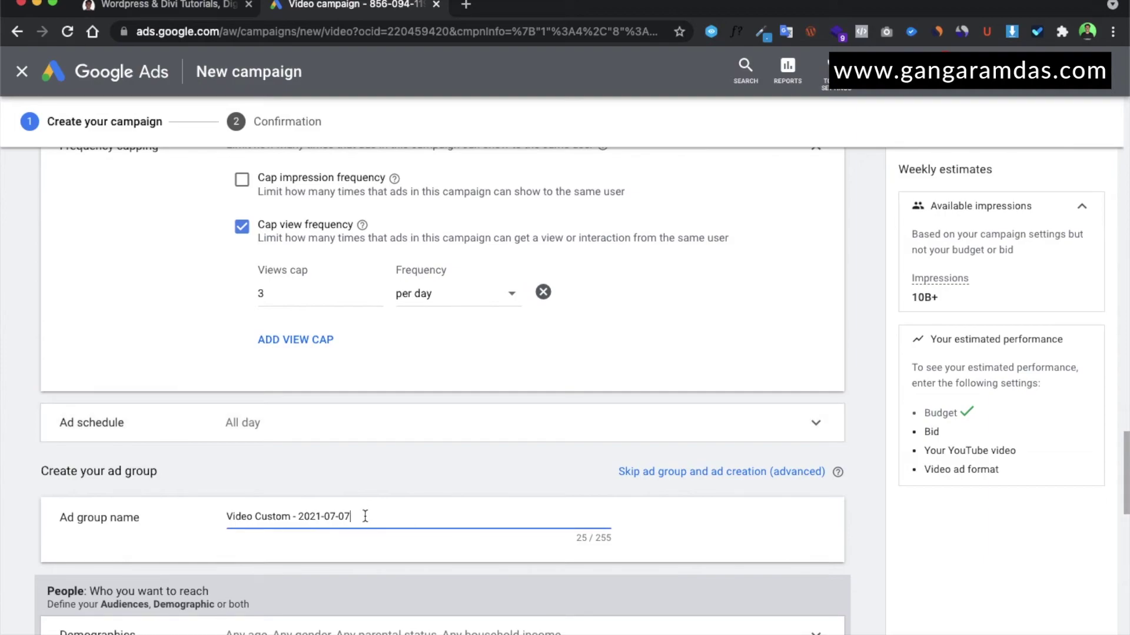
pyautogui.press('super+a')
pyautogui.press('BackSpace')
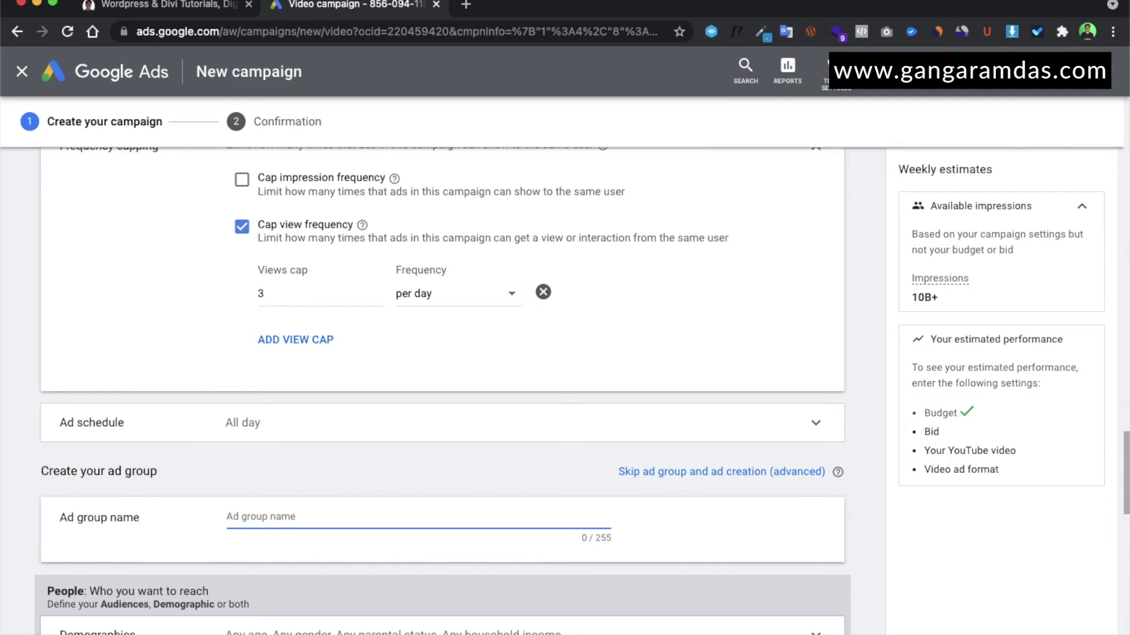
pyautogui.write('Demo+')
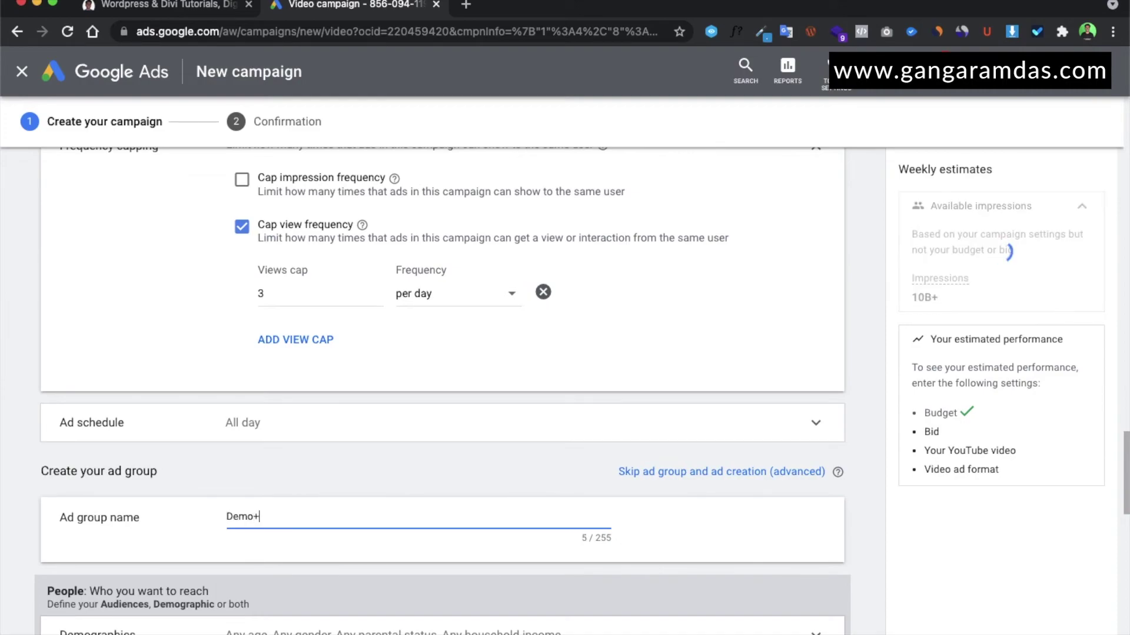
pyautogui.write('Audience')
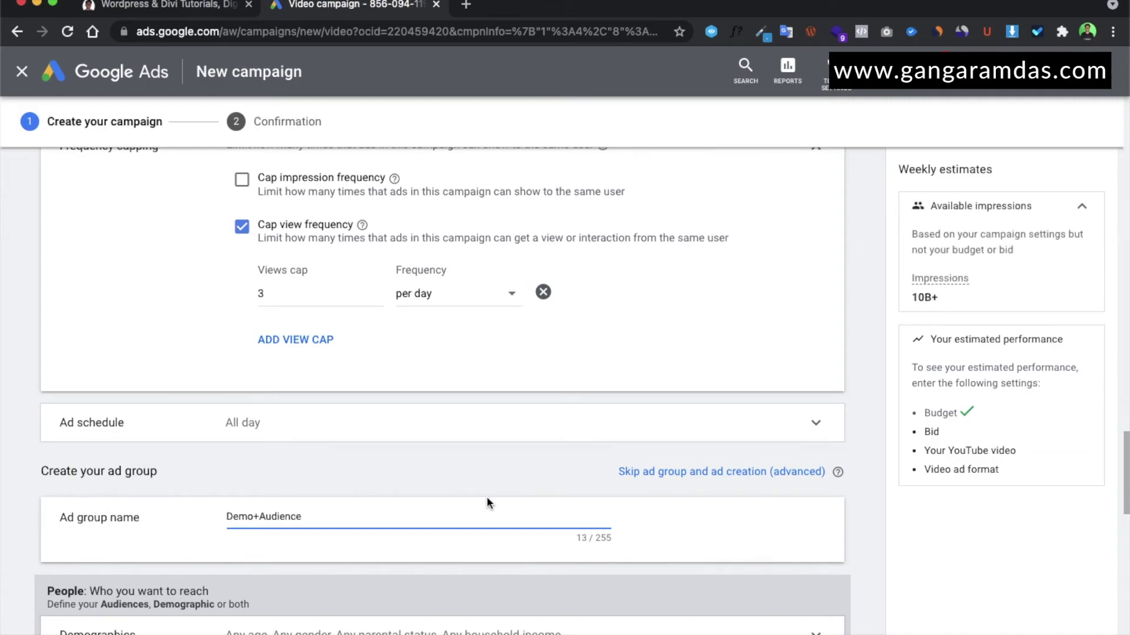
pyautogui.write('_')
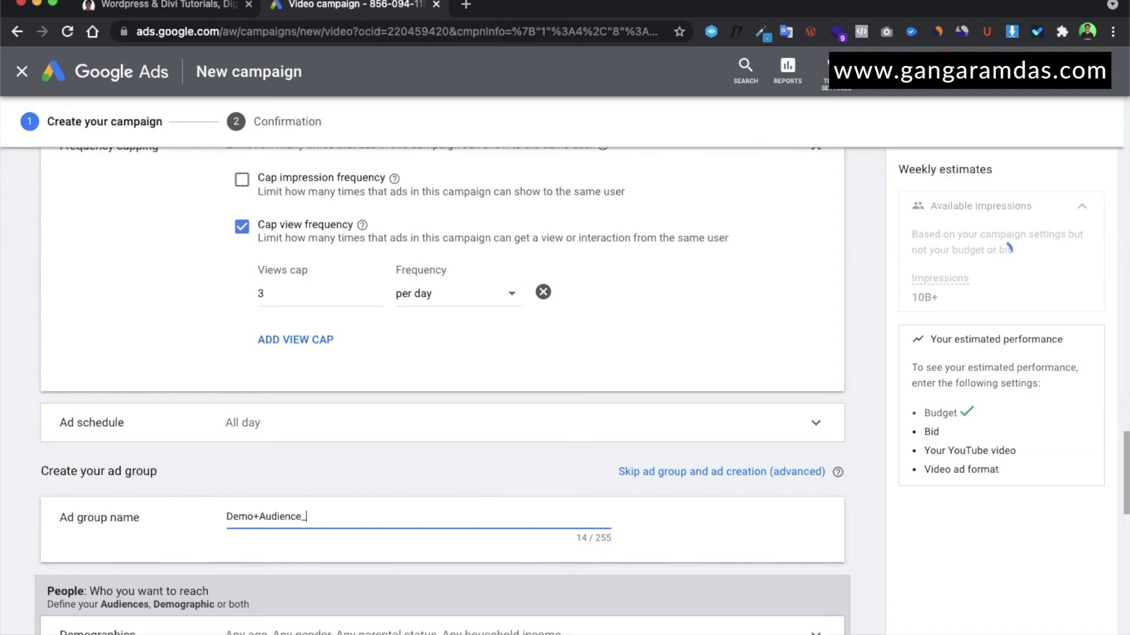
pyautogui.write('EdTech')
pyautogui.scroll(-3, 705, 492)
pyautogui.click(705, 491)
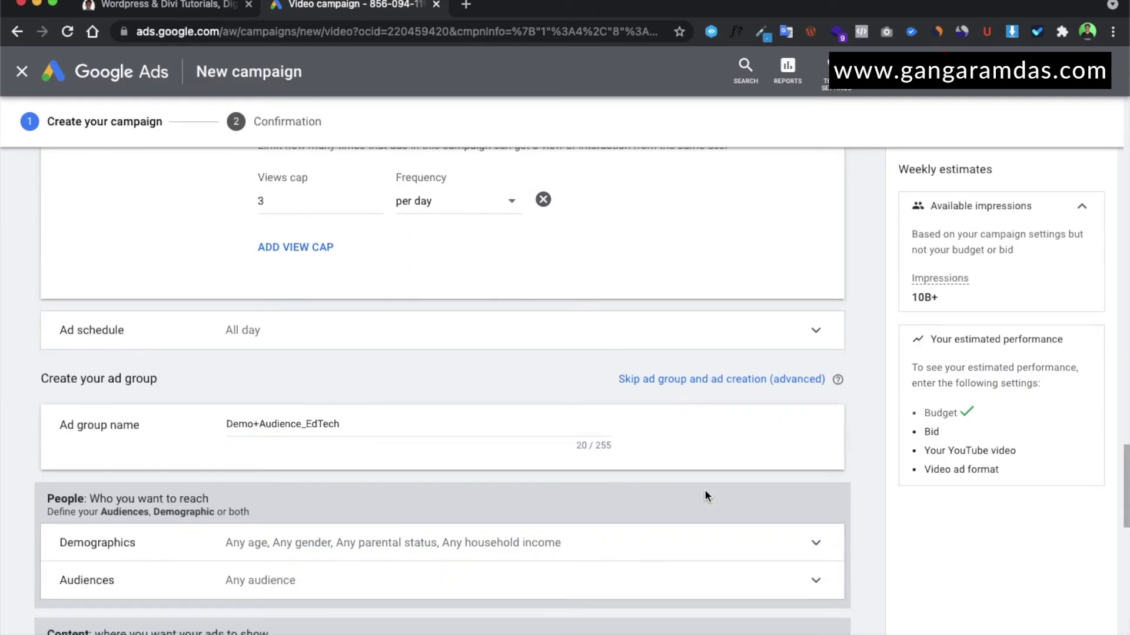
# - Expand the ad group's demographic targeting and remove the Unknown gender from it
pyautogui.scroll(-3, 706, 496)
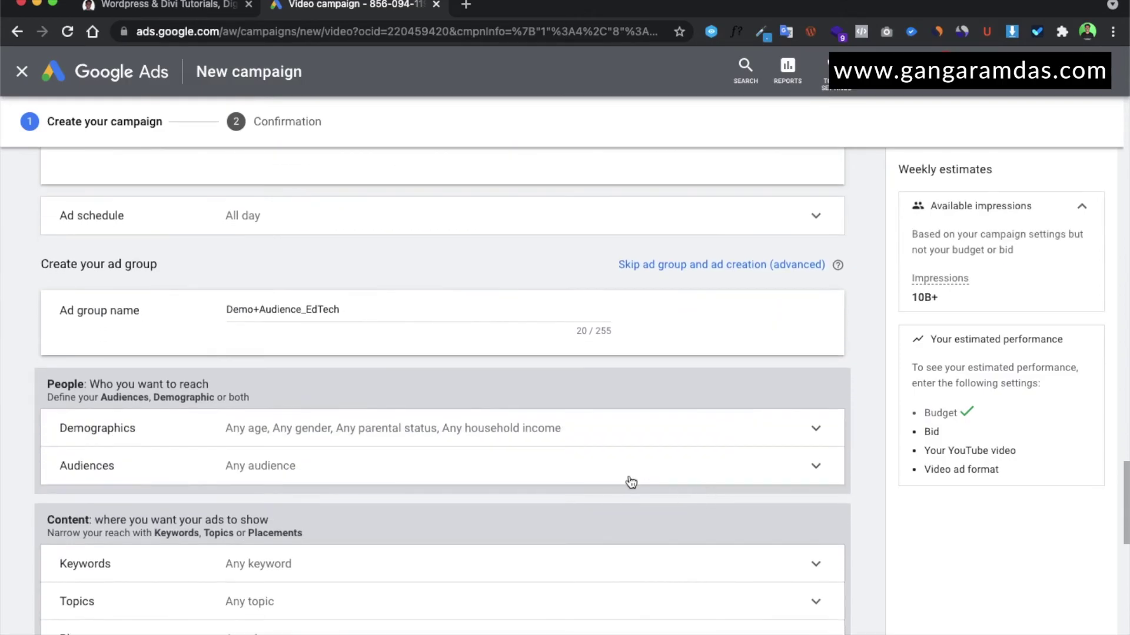
pyautogui.click(616, 442)
pyautogui.scroll(-3, 616, 442)
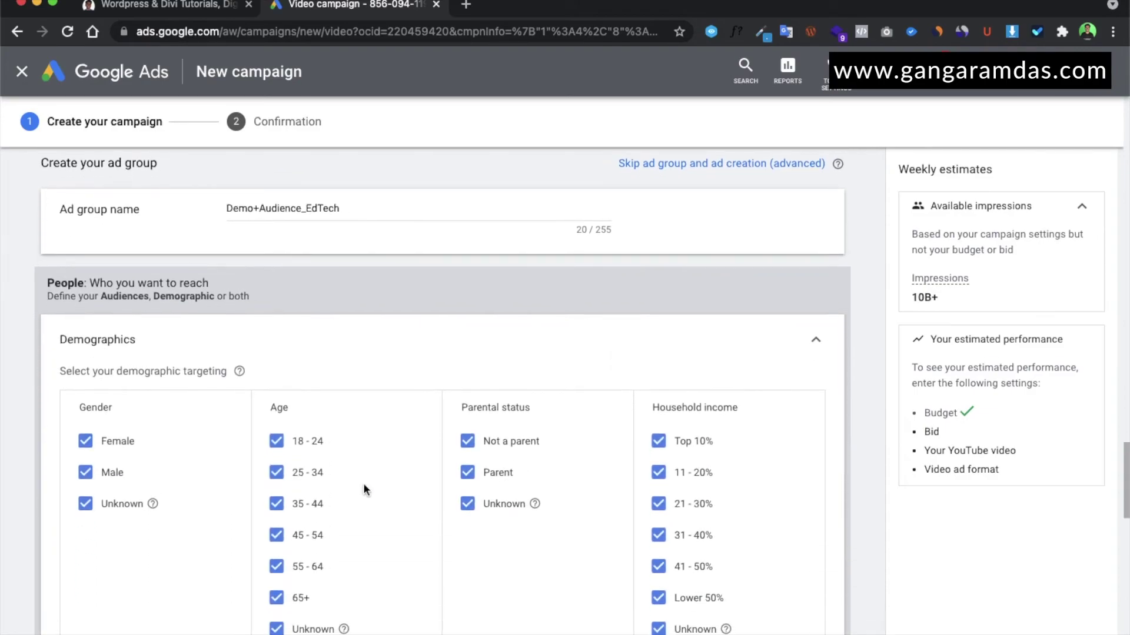
pyautogui.click(86, 506)
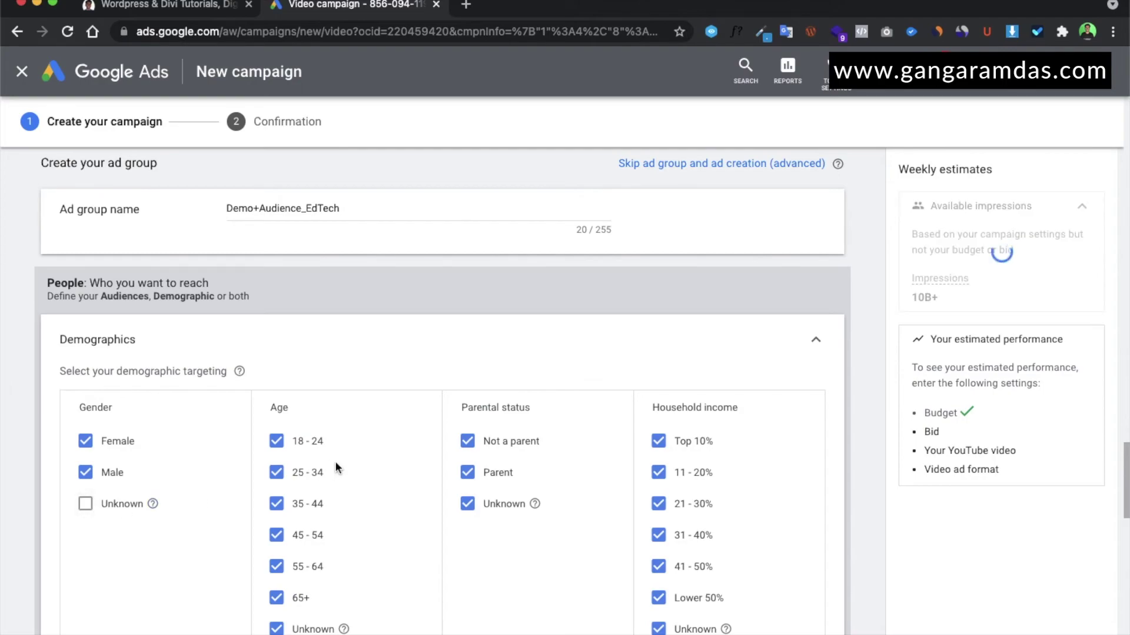
# - Limit the demographic targeting to ages 25 to 54 and exclude the Unknown parental status
pyautogui.click(274, 447)
pyautogui.click(276, 629)
pyautogui.click(276, 599)
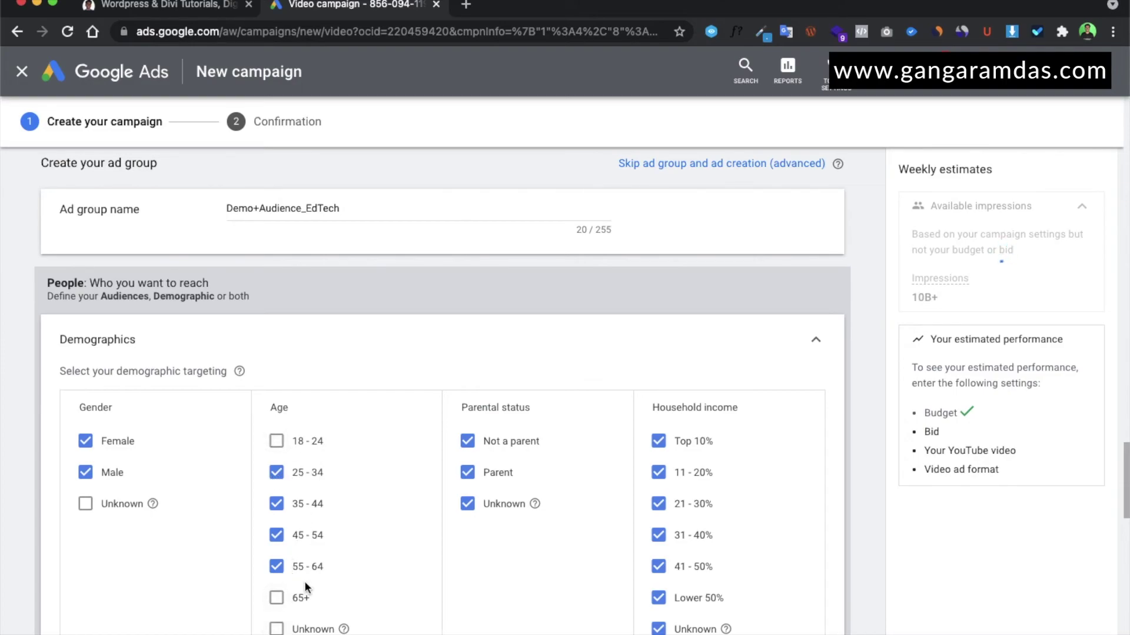
pyautogui.click(276, 567)
pyautogui.click(466, 505)
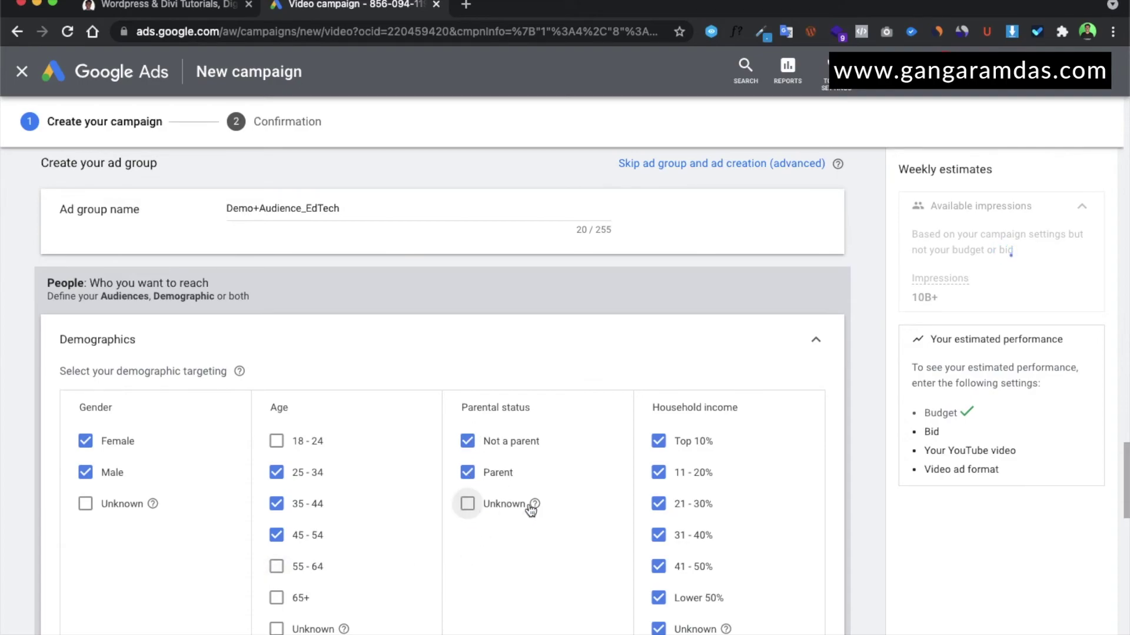
# - Restrict household income targeting to the Top 10%, 11 - 20% and 21 - 30% brackets, and collapse the demographics
pyautogui.scroll(-2, 694, 615)
pyautogui.click(659, 574)
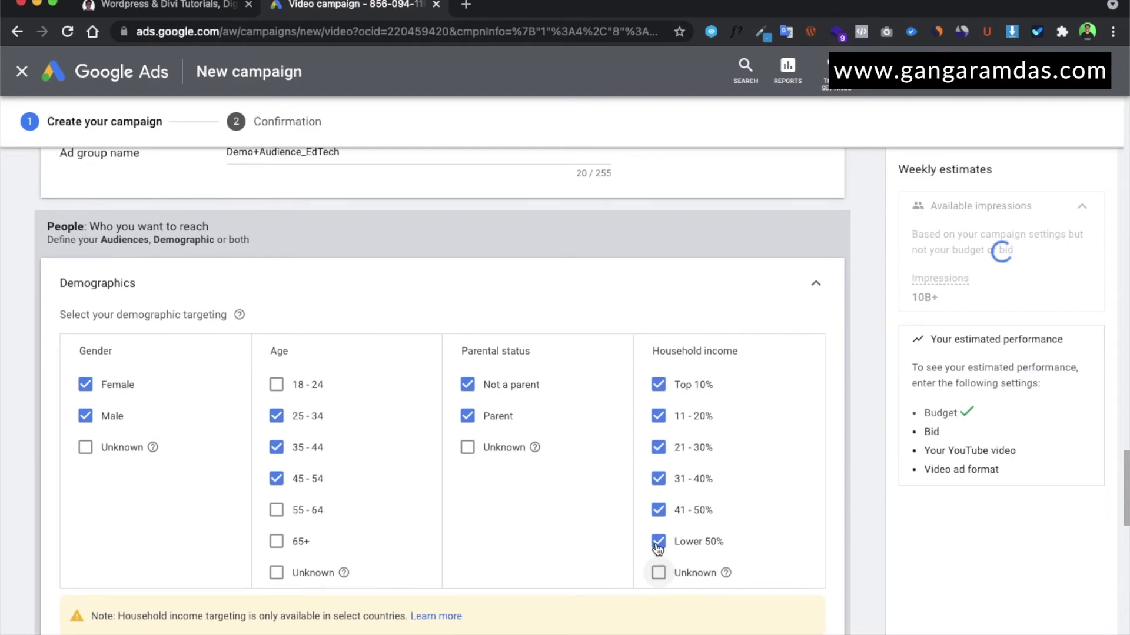
pyautogui.click(659, 542)
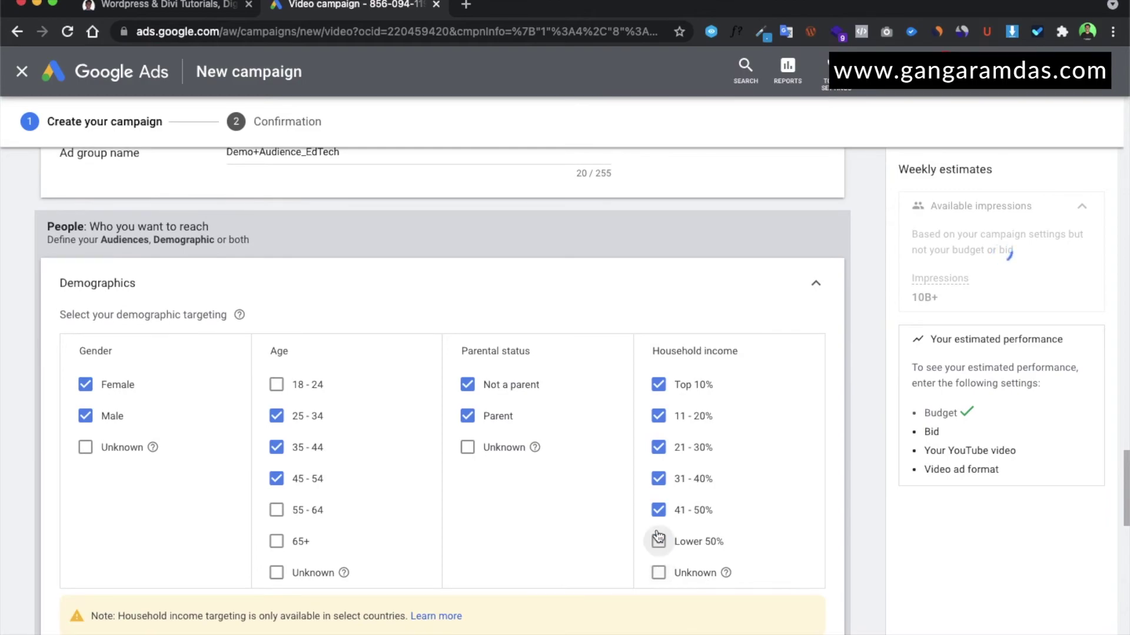
pyautogui.click(660, 484)
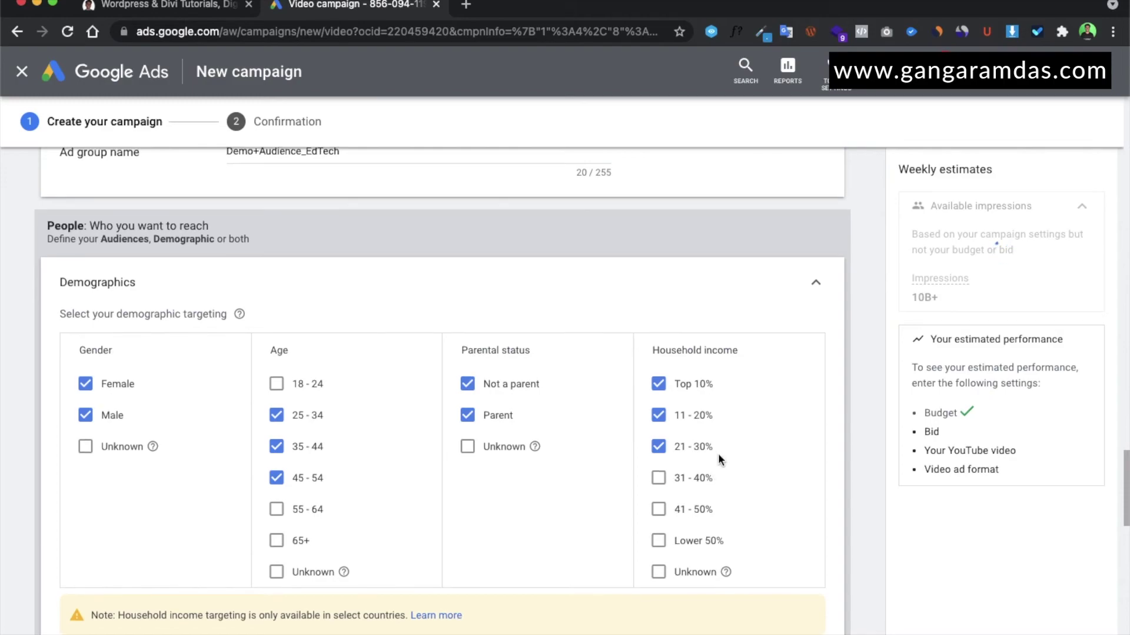
pyautogui.scroll(-1, 718, 453)
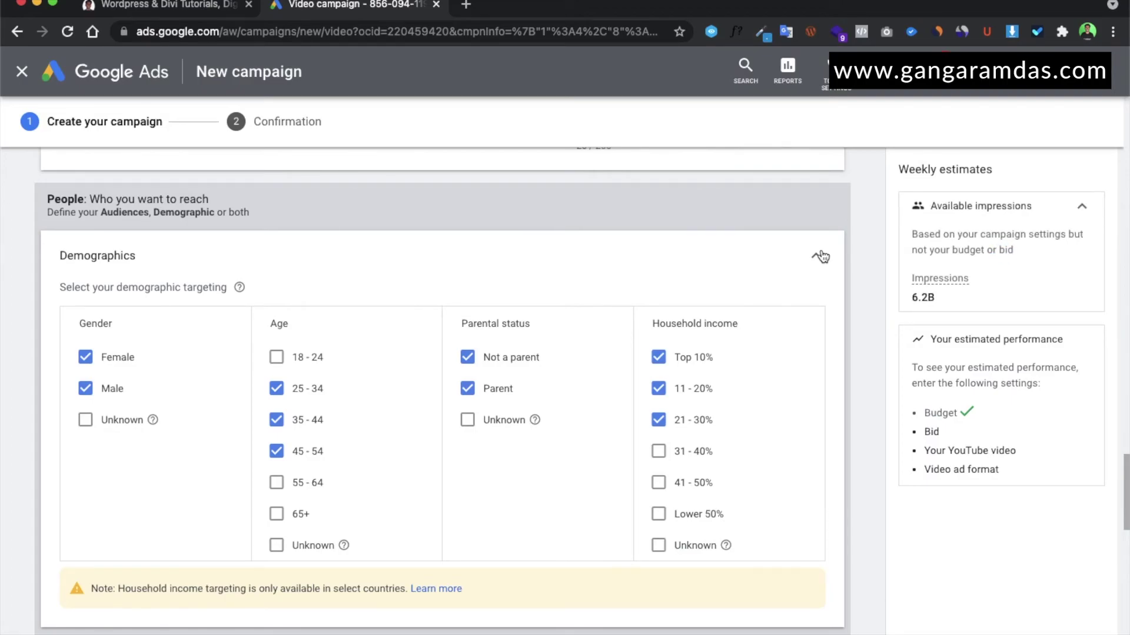
pyautogui.click(820, 256)
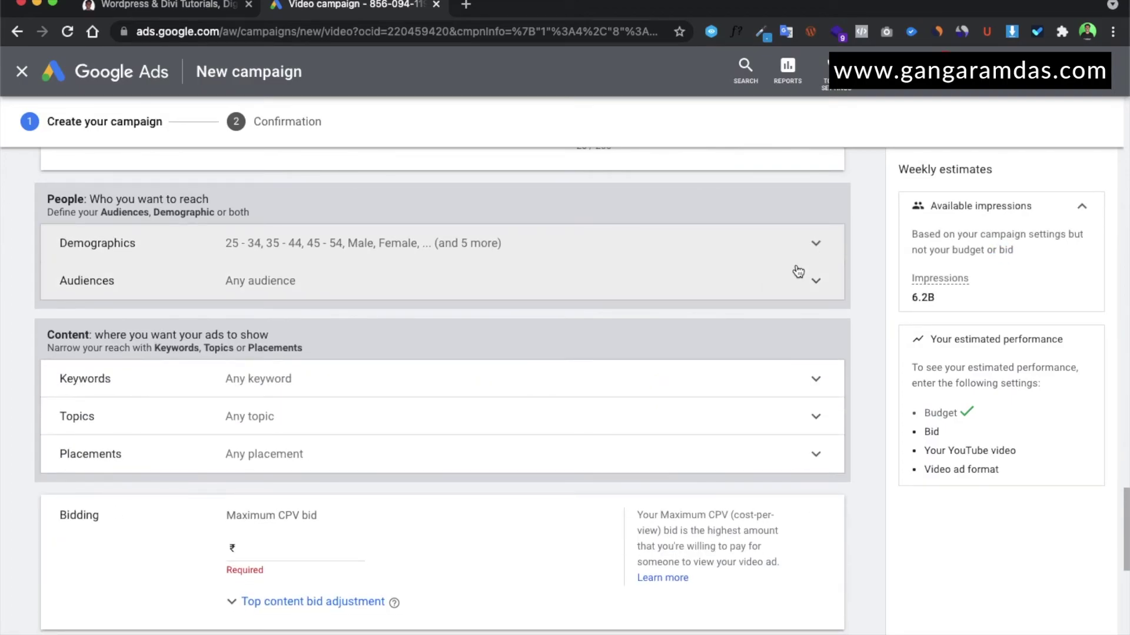
# - Search the audiences for business and add the custom intent audiences Networking Groups and Events, Business Opportunities, Business Guides and Business Services
pyautogui.click(764, 284)
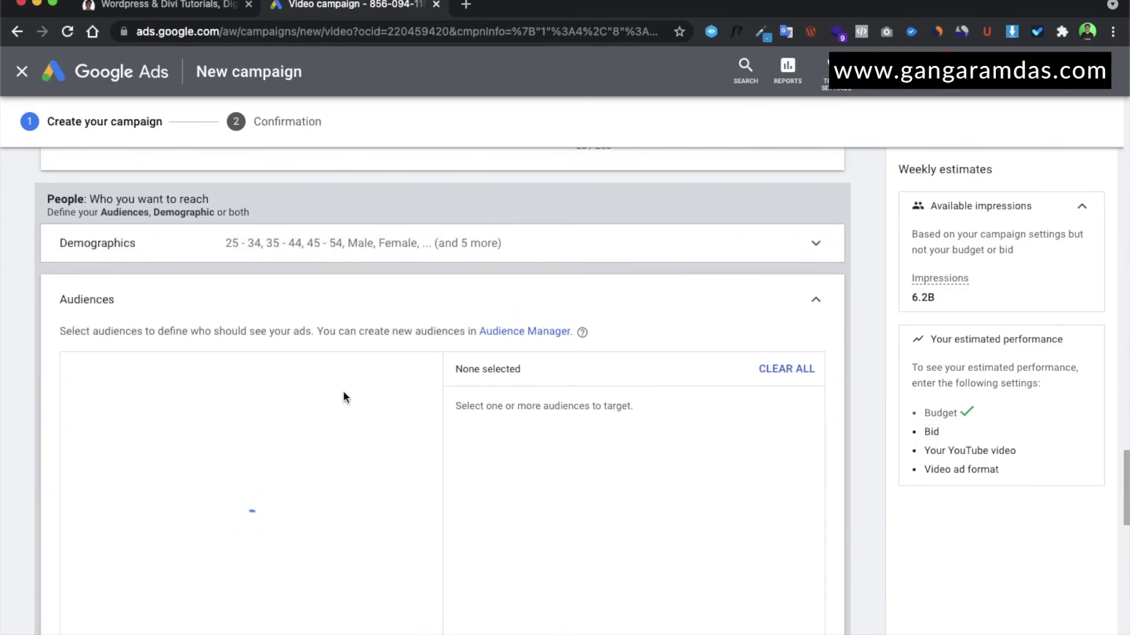
pyautogui.write('business')
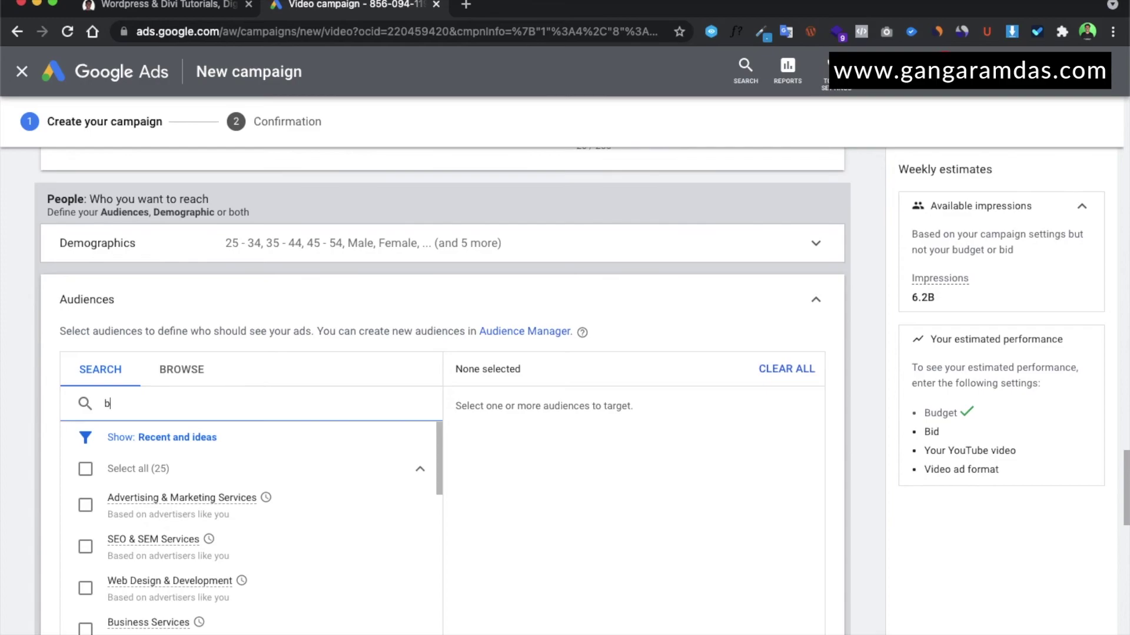
pyautogui.scroll(-5, 272, 427)
pyautogui.scroll(-5, 273, 426)
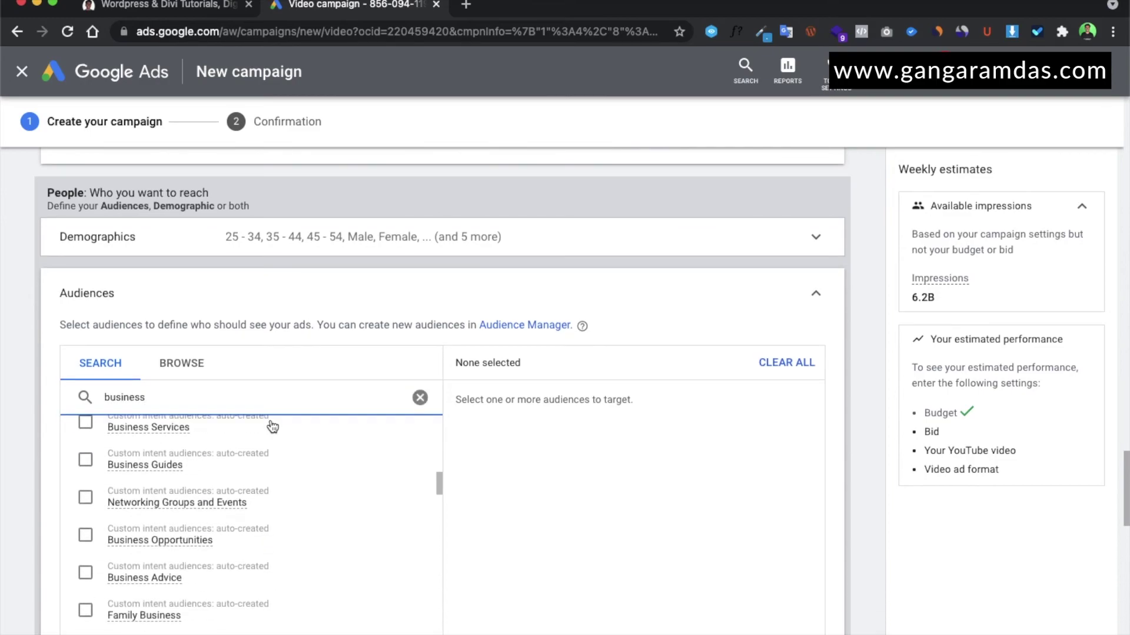
pyautogui.click(86, 528)
pyautogui.click(86, 490)
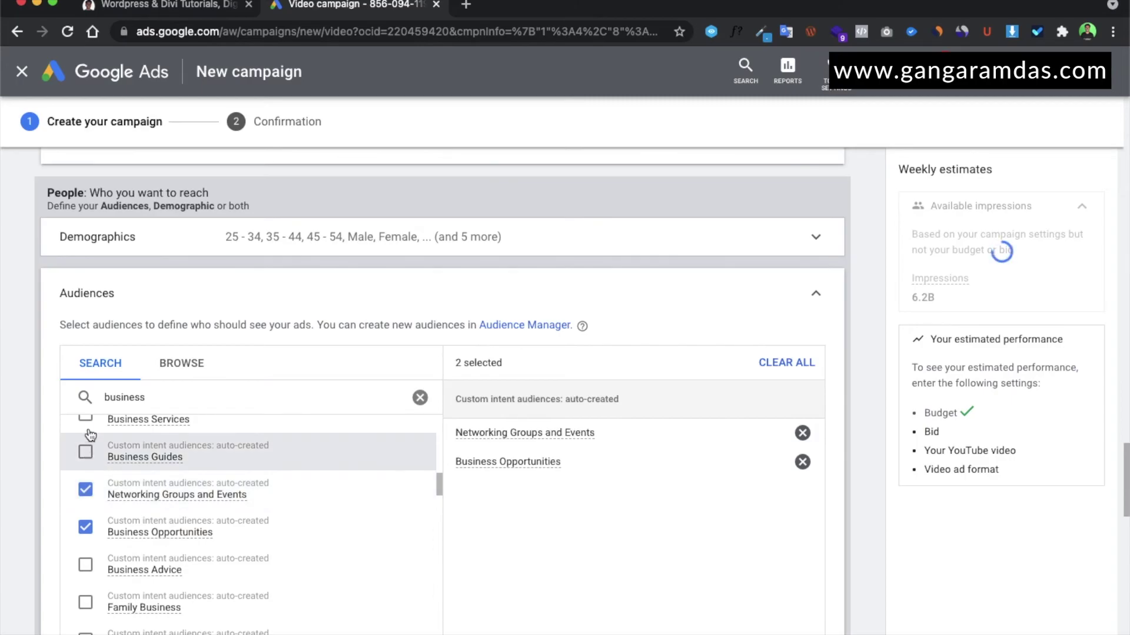
pyautogui.click(86, 452)
pyautogui.click(85, 417)
# - Add the custom intent audience Business Growth Information and the in-market audiences Business Services and Business Financial Services
pyautogui.scroll(-1, 188, 541)
pyautogui.scroll(-5, 189, 541)
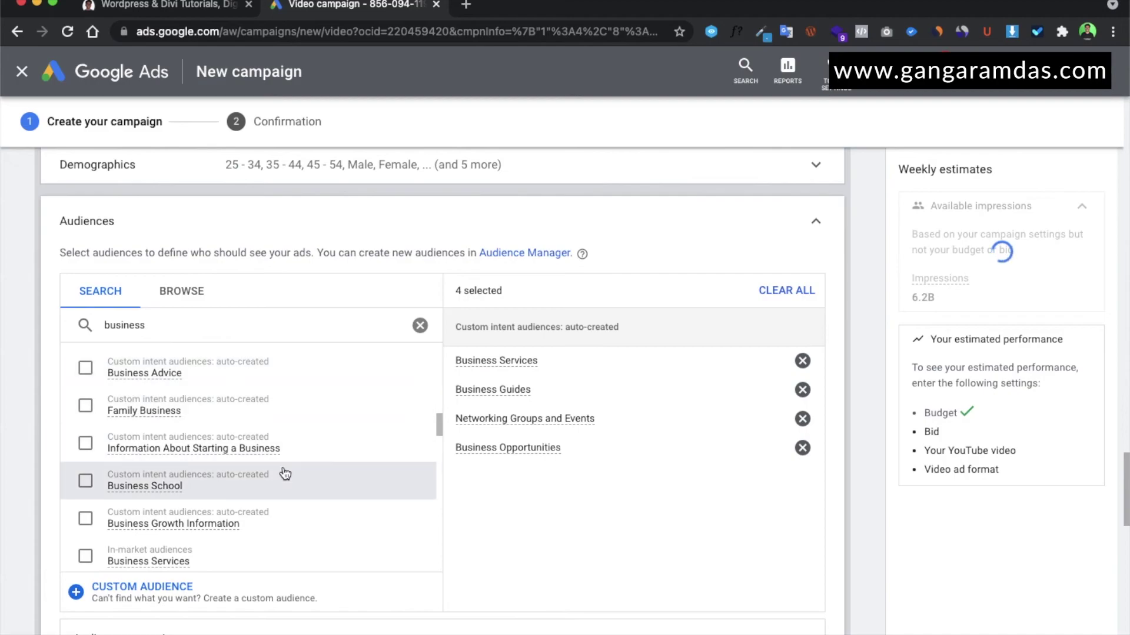
pyautogui.click(86, 519)
pyautogui.click(85, 556)
pyautogui.scroll(-3, 212, 511)
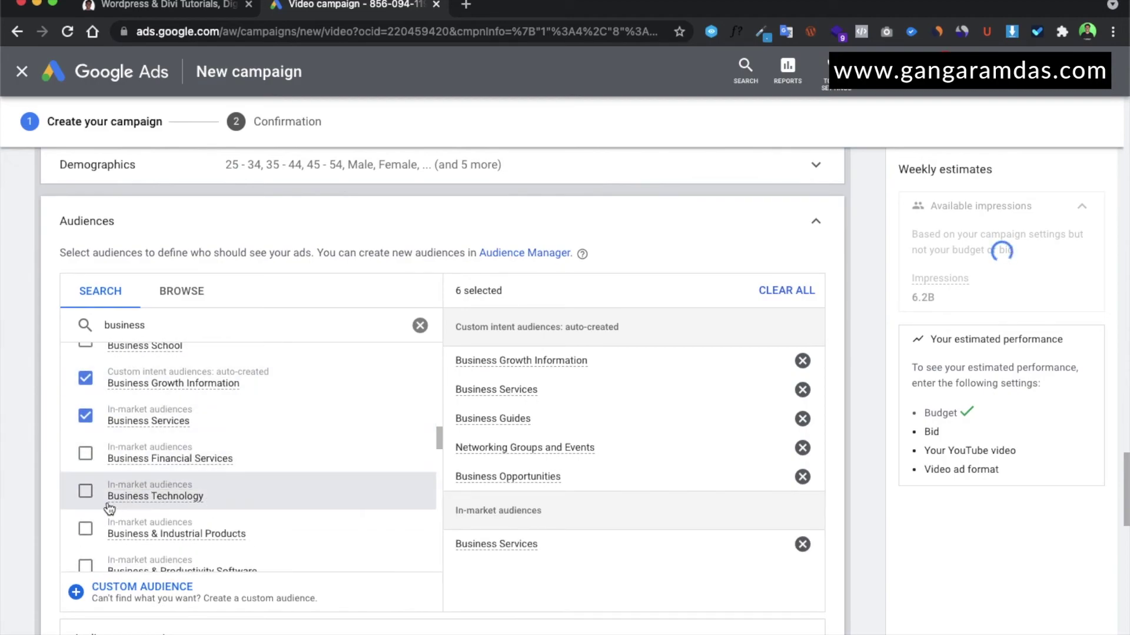
pyautogui.click(86, 455)
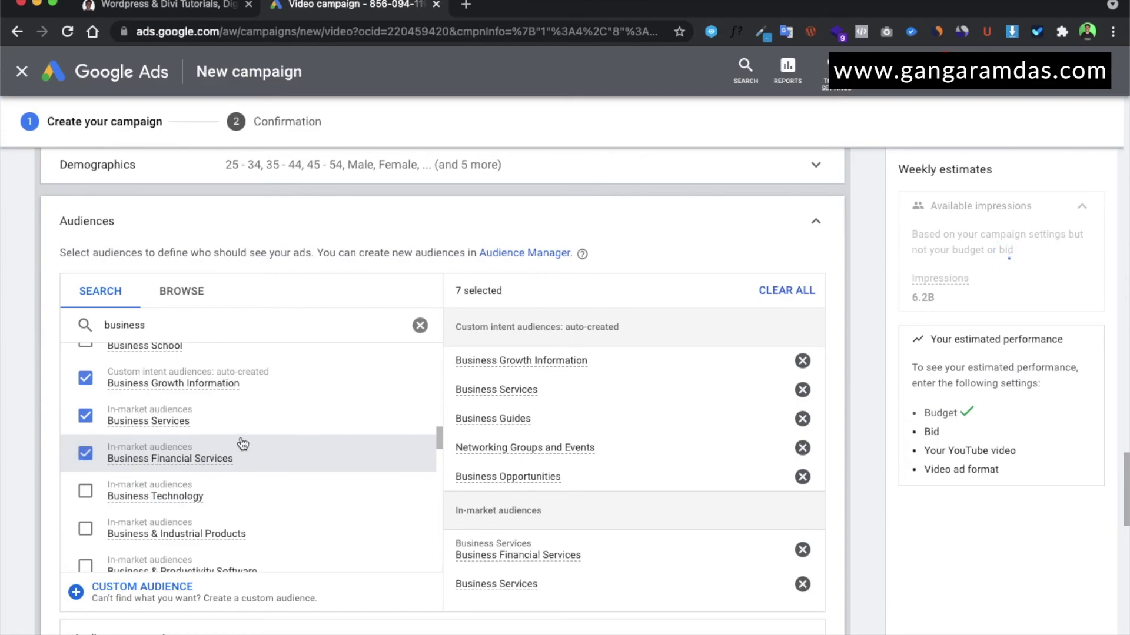
pyautogui.doubleClick(218, 326)
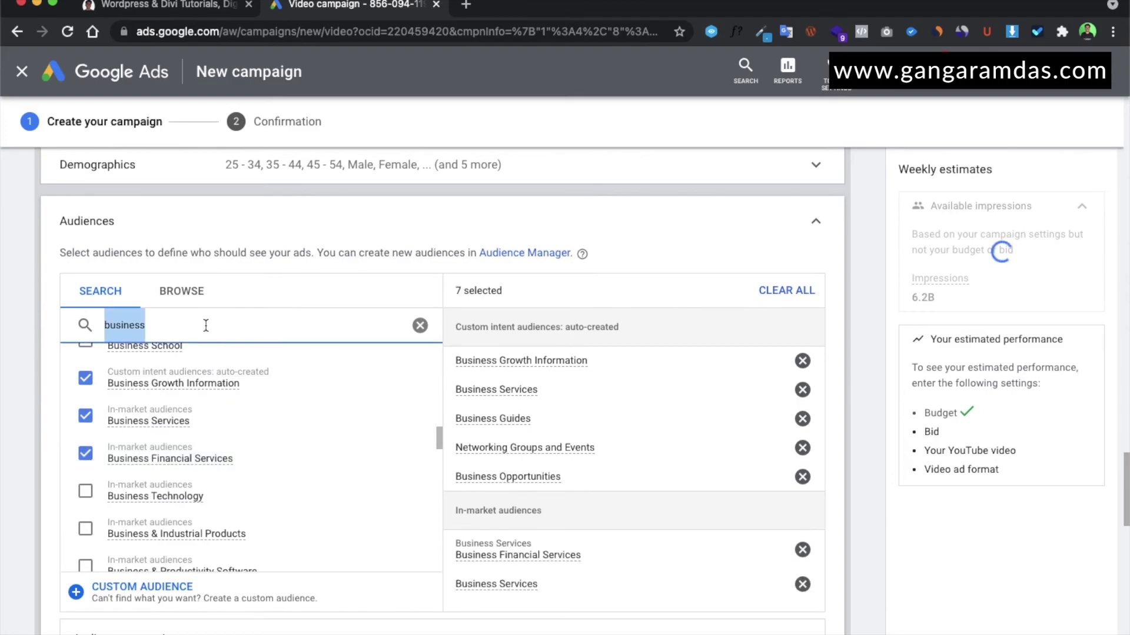
pyautogui.write('eduact')
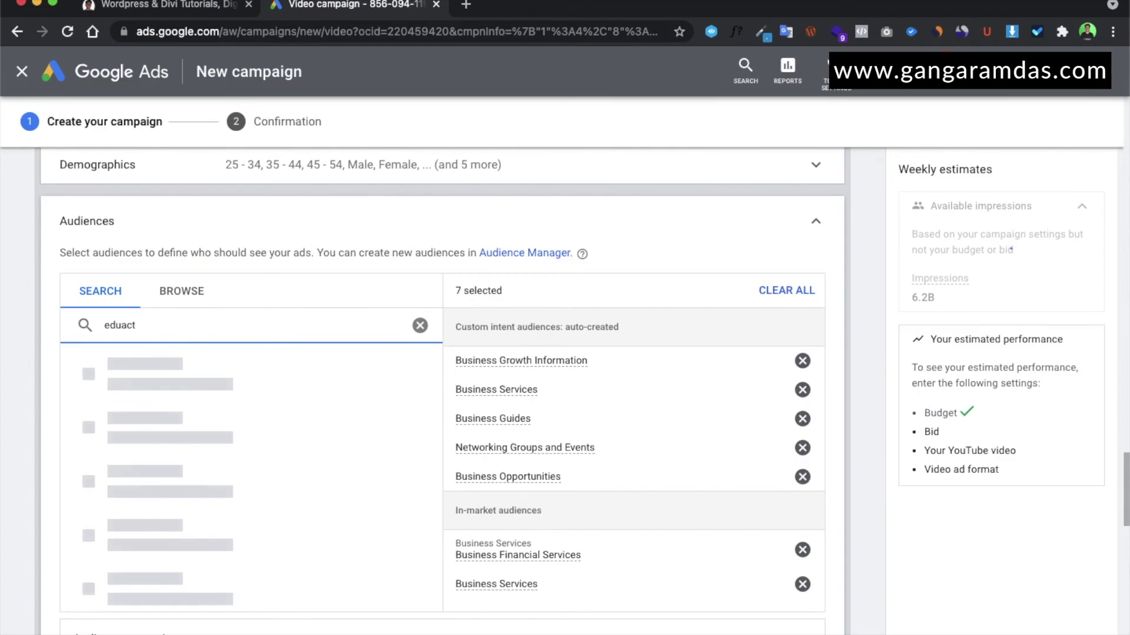
pyautogui.press('BackSpace')
pyautogui.press('BackSpace')
pyautogui.press('super+a')
pyautogui.press('BackSpace')
pyautogui.write('owner')
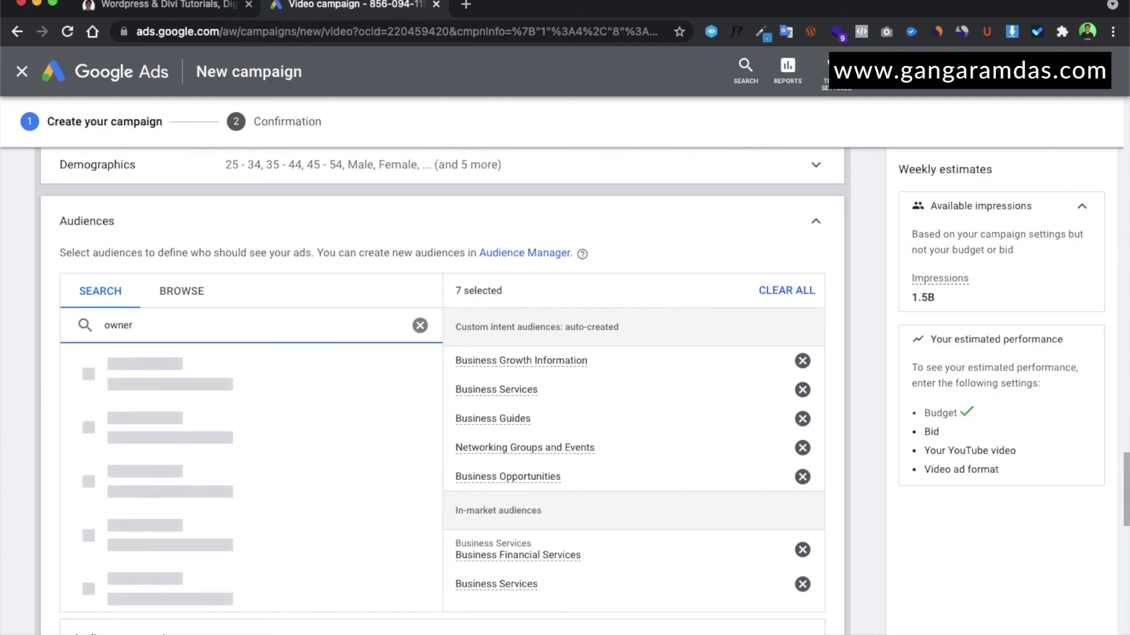
pyautogui.press('BackSpace')
pyautogui.press('BackSpace')
pyautogui.press('BackSpace')
pyautogui.press('BackSpace')
pyautogui.press('BackSpace')
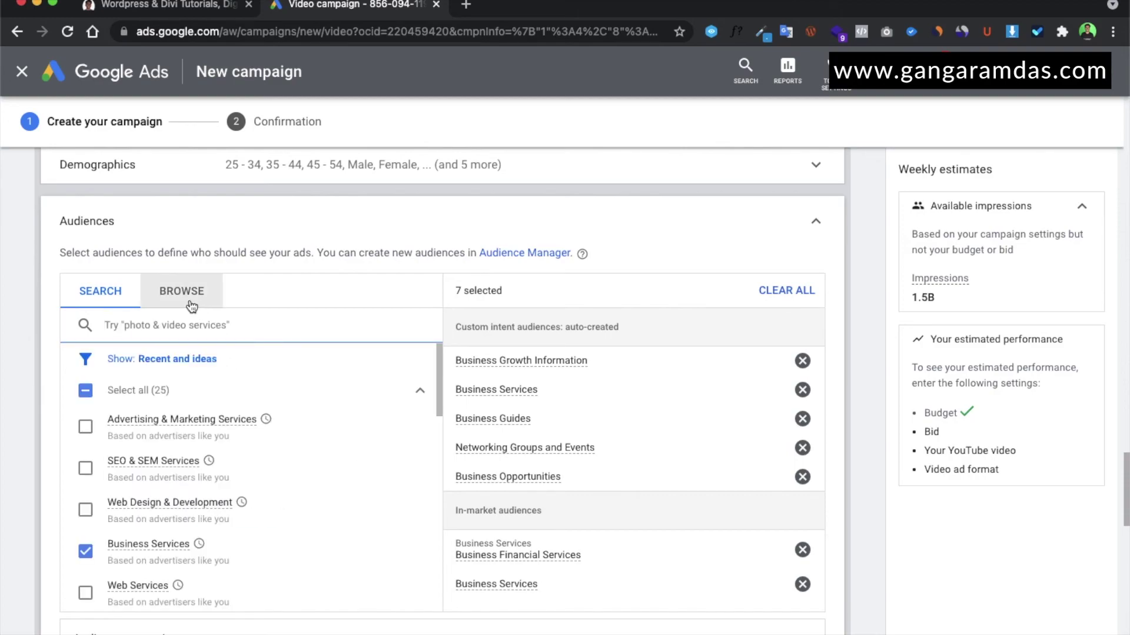
# - Browse the employment industries under detailed demographics and add only the Education Sector to the targeted audiences
pyautogui.click(191, 307)
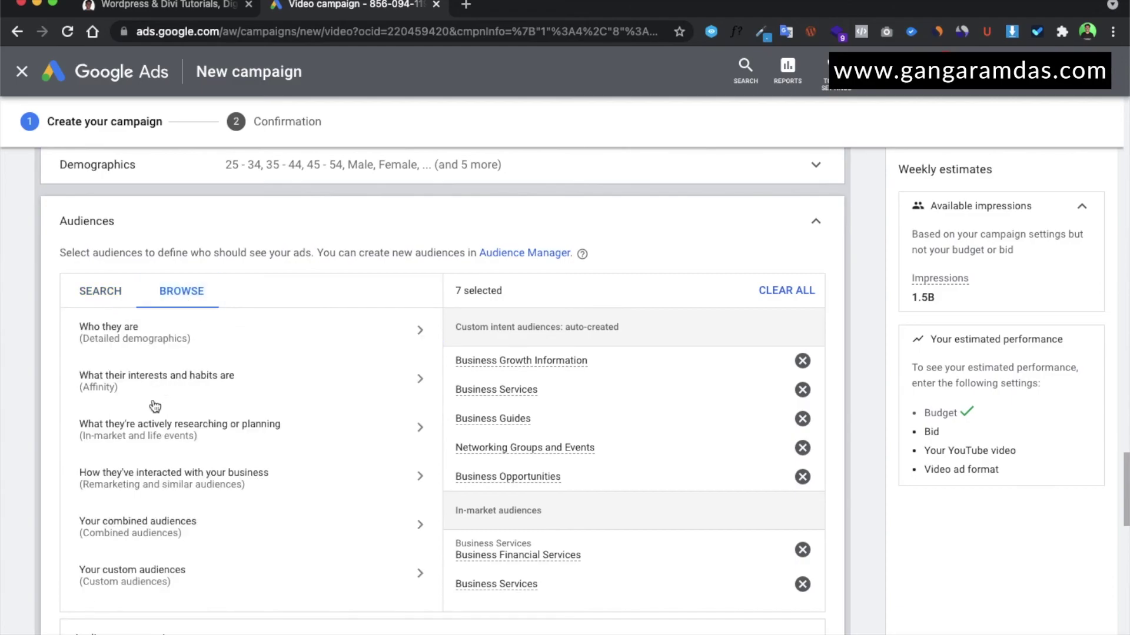
pyautogui.click(139, 345)
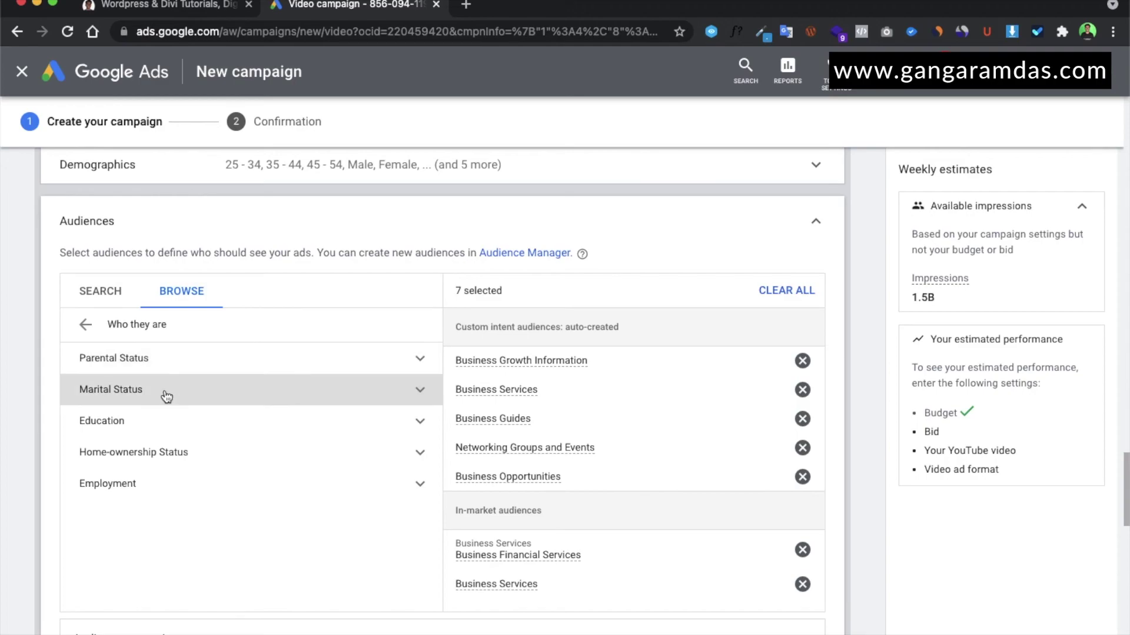
pyautogui.click(153, 486)
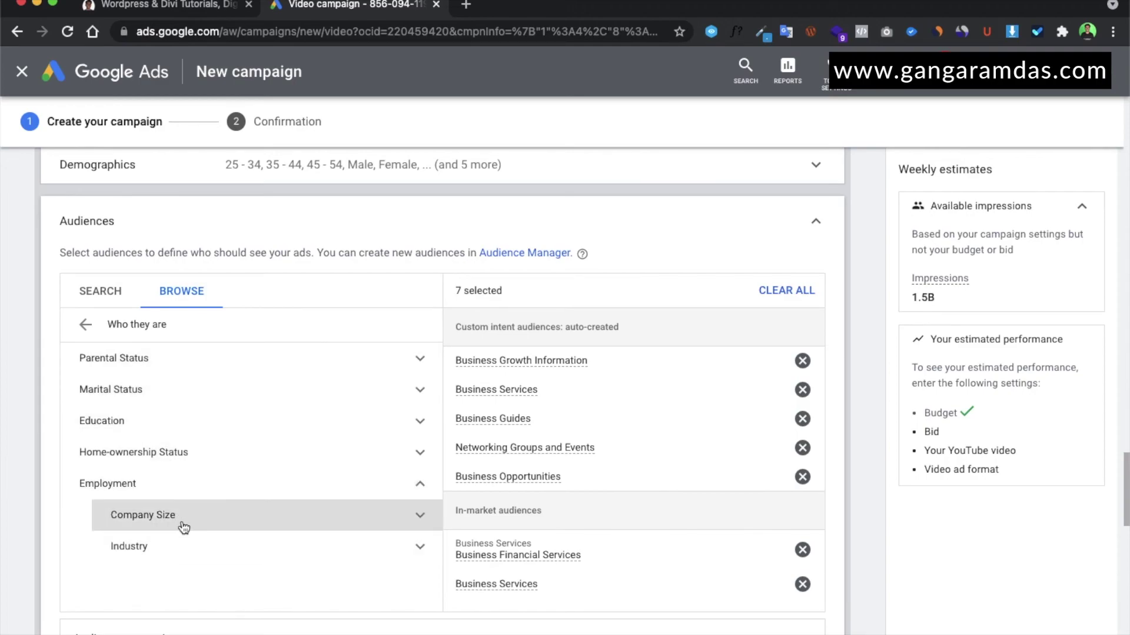
pyautogui.click(197, 539)
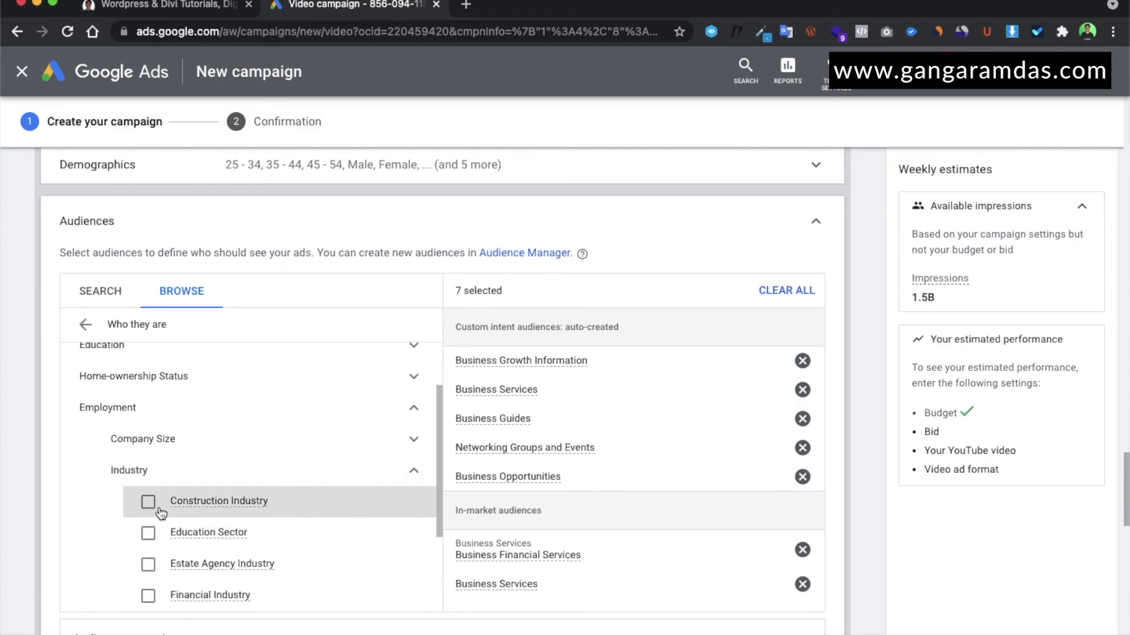
pyautogui.click(154, 505)
pyautogui.click(151, 534)
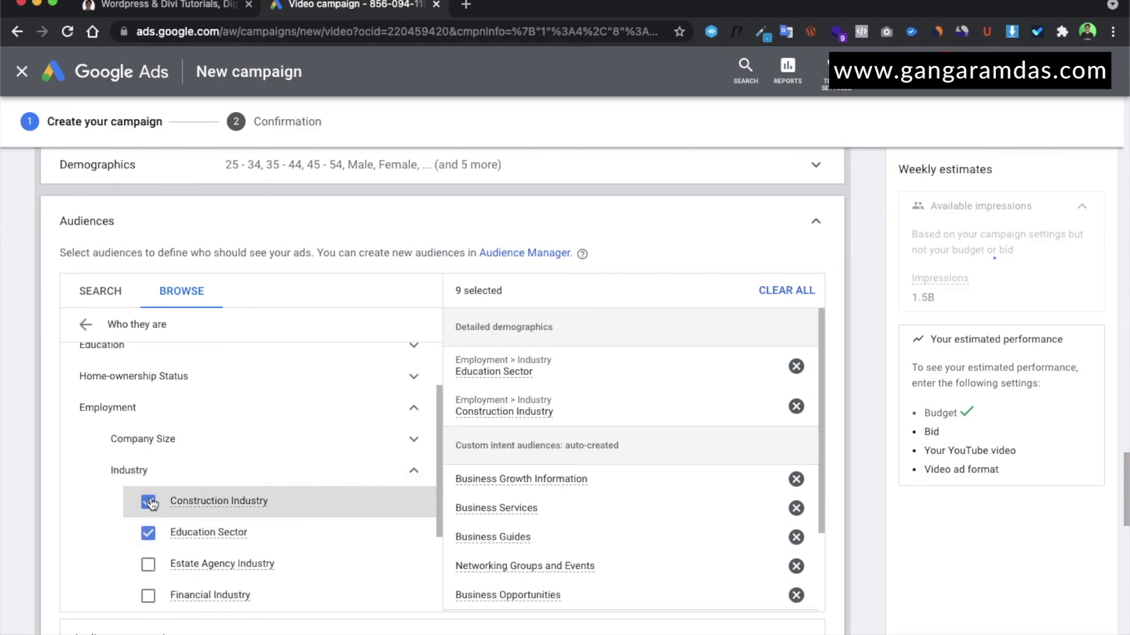
pyautogui.click(151, 504)
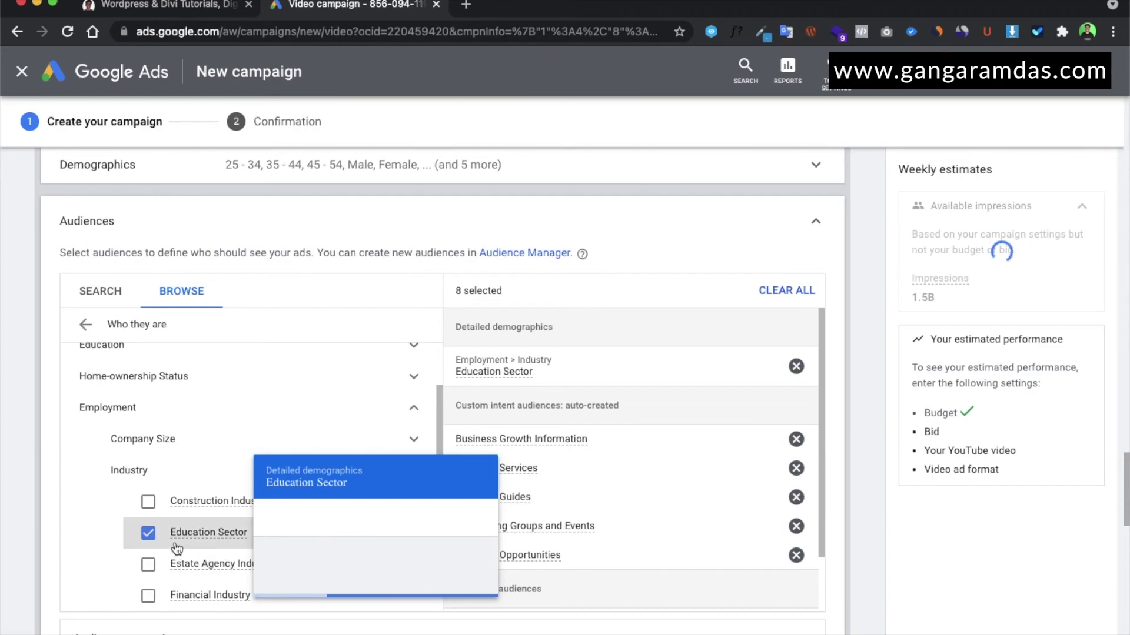
# - Add the company size Large employer (250-10,000 employees) and the home-ownership status Homeowners to the targeted audiences
pyautogui.click(255, 441)
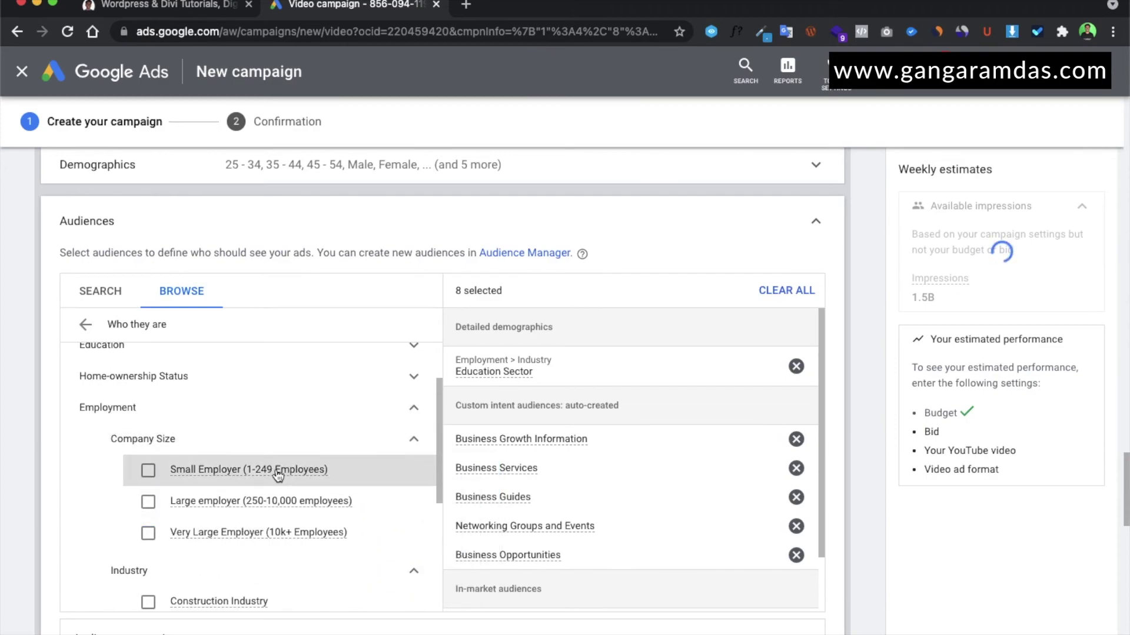
pyautogui.click(148, 505)
pyautogui.click(361, 382)
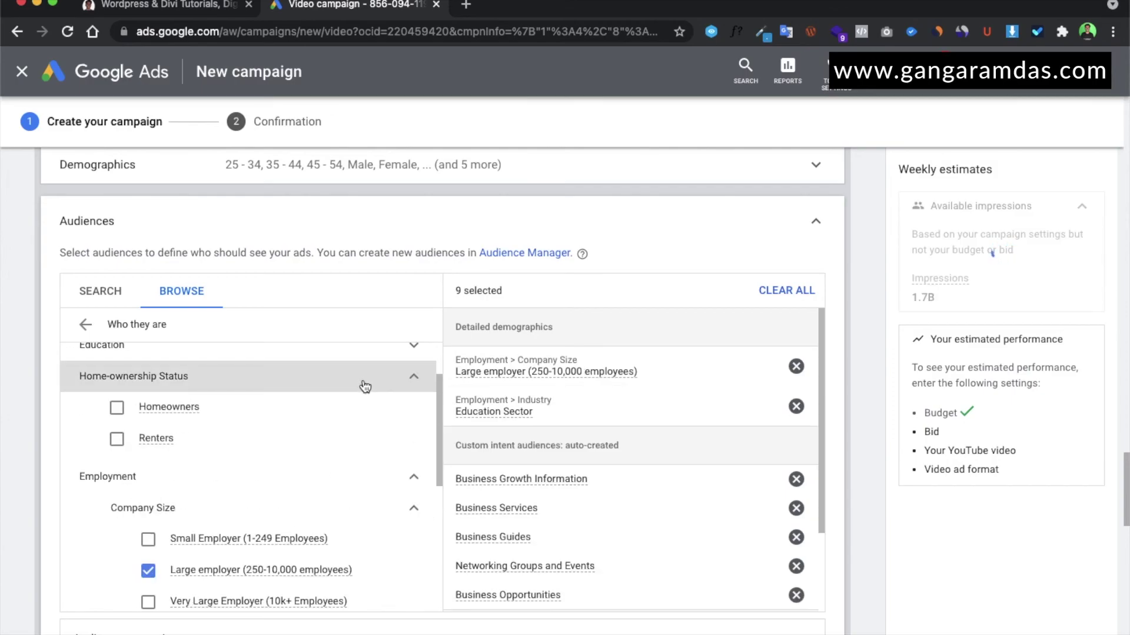
pyautogui.click(120, 408)
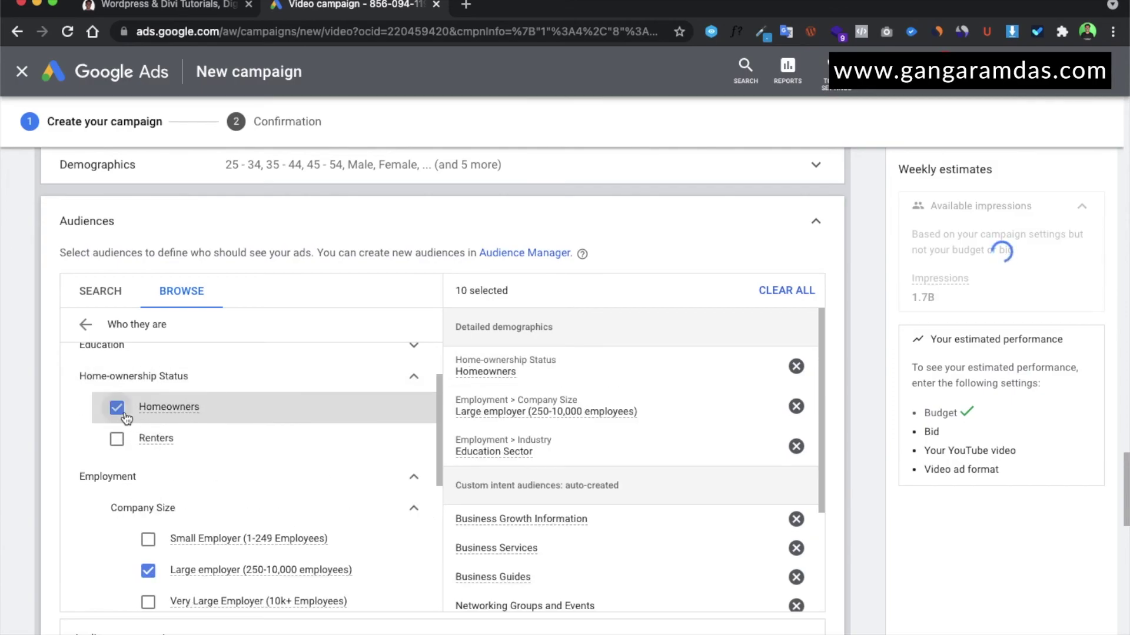
pyautogui.scroll(-3, 324, 453)
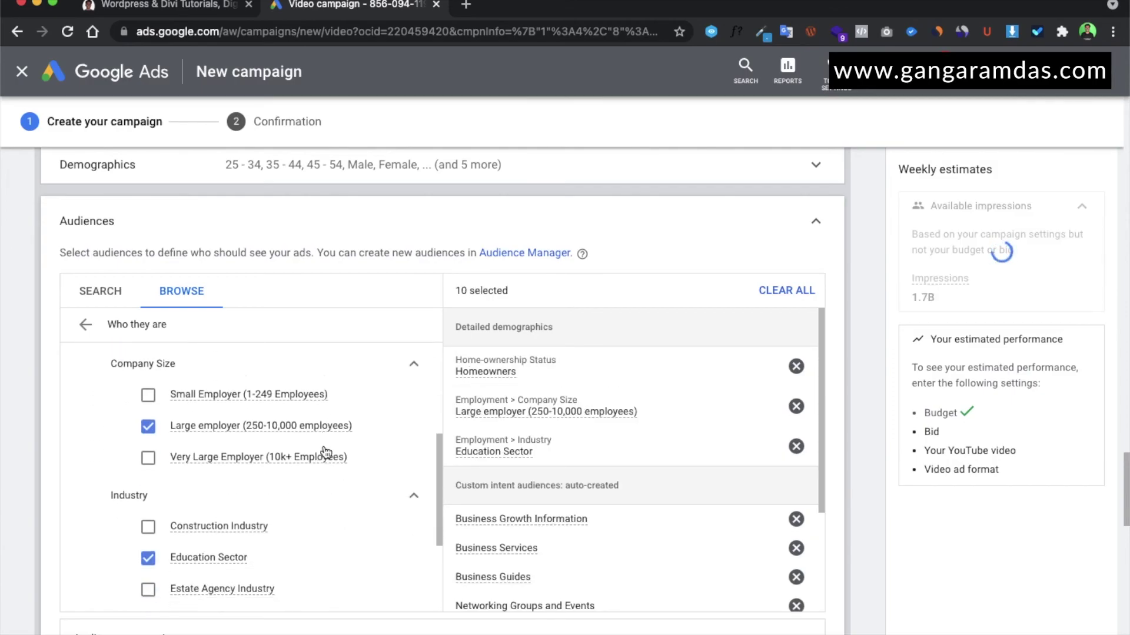
# - Browse the affinity audiences for interests and habits, and add Business Professionals from Lifestyles & Hobbies
pyautogui.click(85, 324)
pyautogui.click(243, 391)
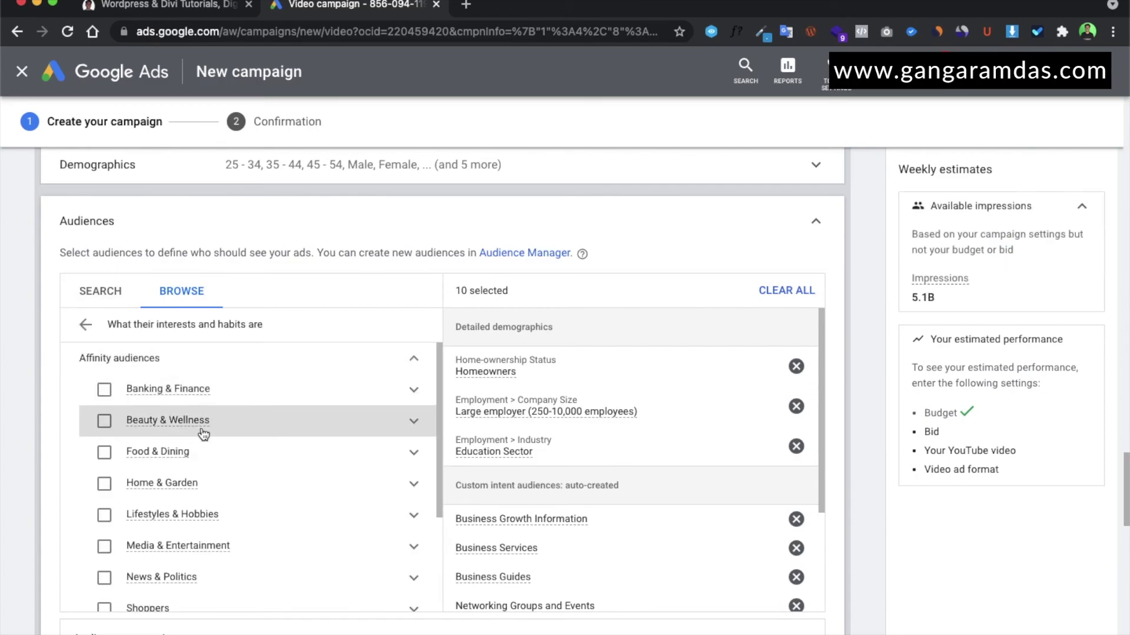
pyautogui.scroll(-2, 194, 496)
pyautogui.scroll(-1, 194, 496)
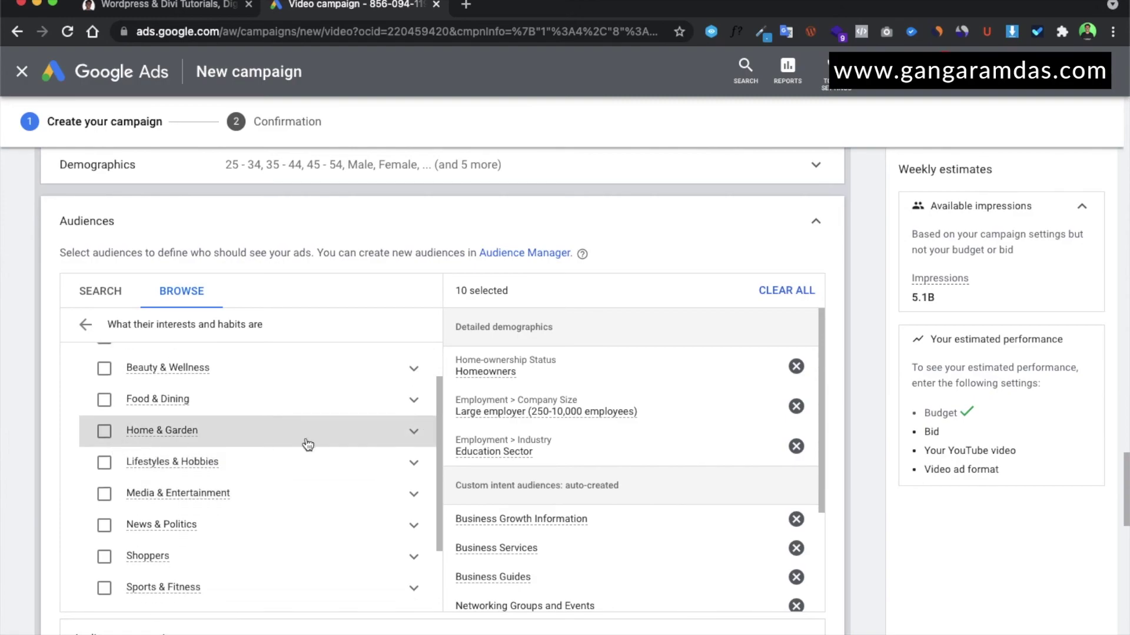
pyautogui.click(415, 433)
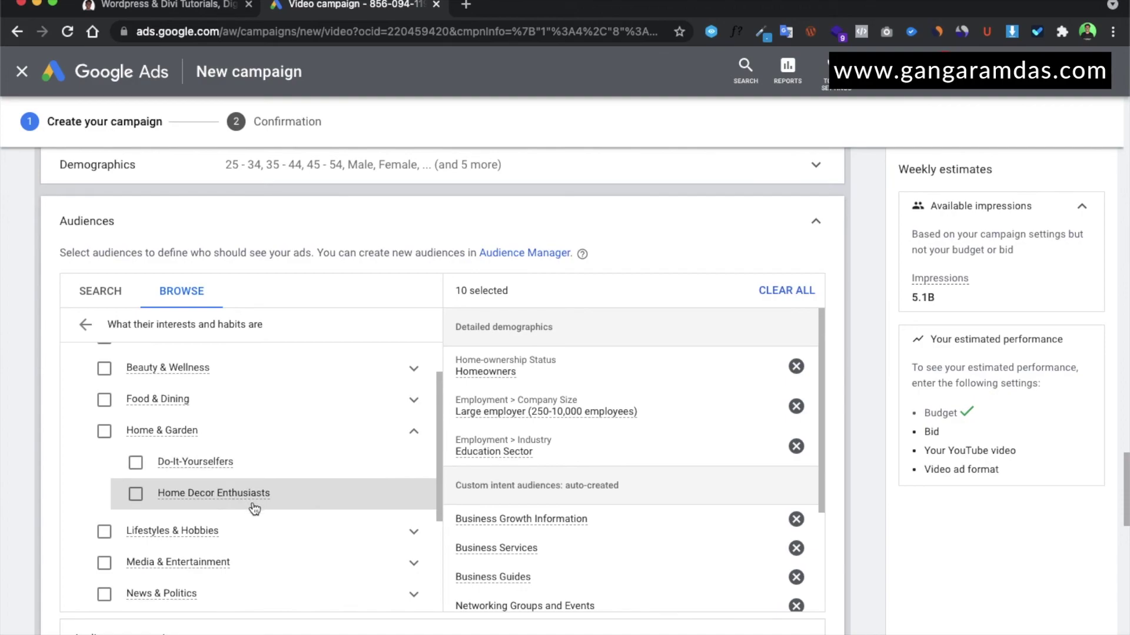
pyautogui.scroll(-1, 382, 488)
pyautogui.click(414, 493)
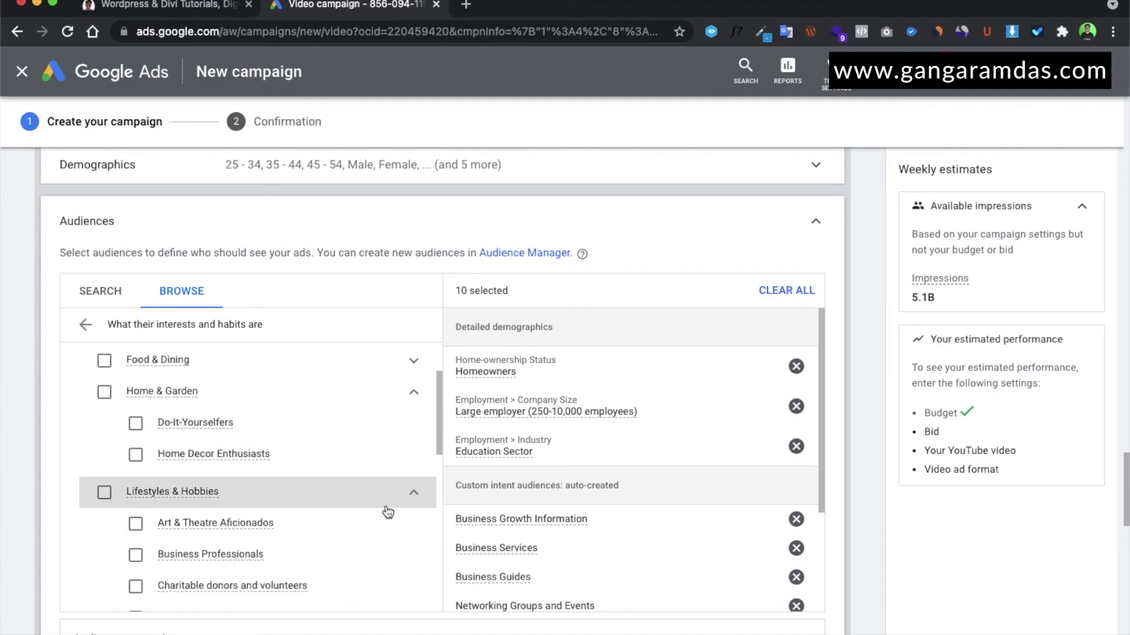
pyautogui.scroll(-2, 388, 509)
pyautogui.scroll(-2, 303, 473)
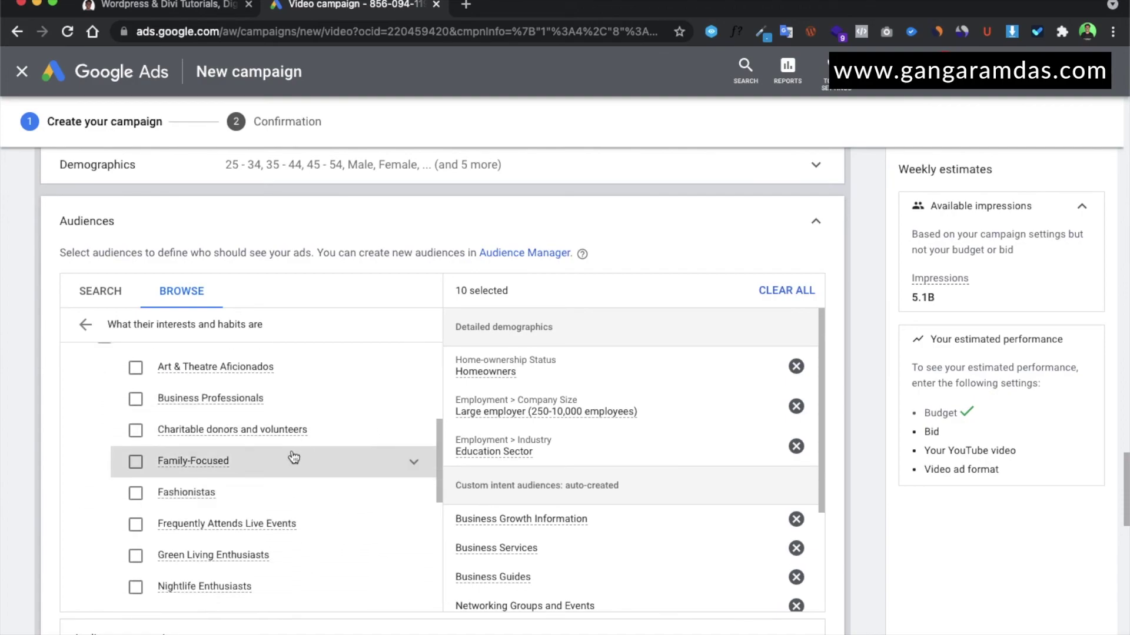
pyautogui.click(180, 406)
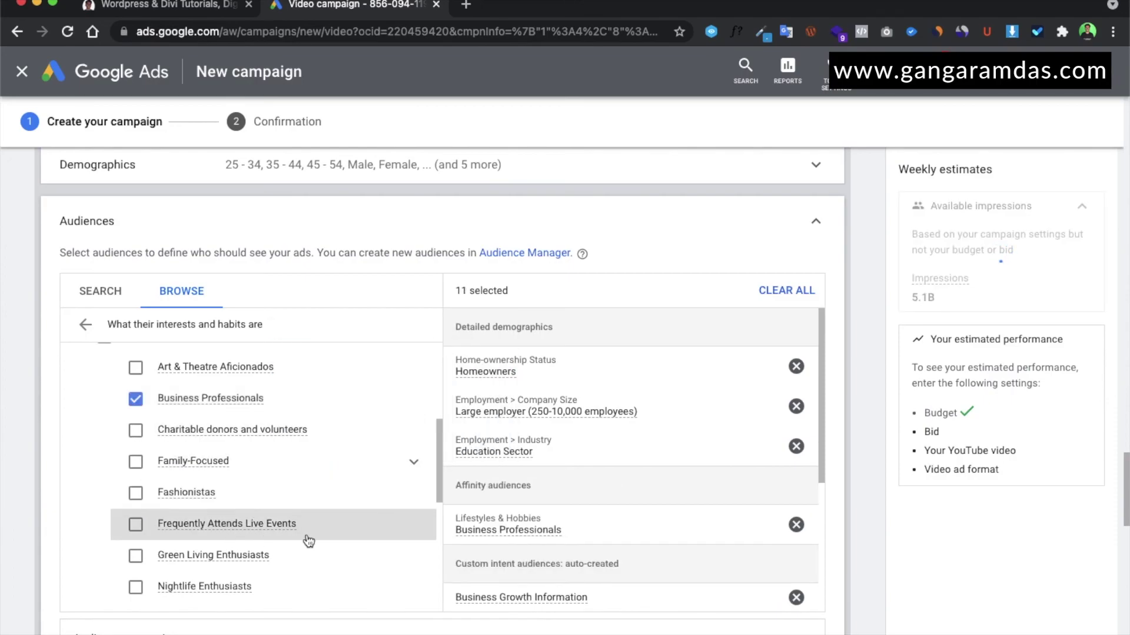
pyautogui.scroll(-5, 309, 541)
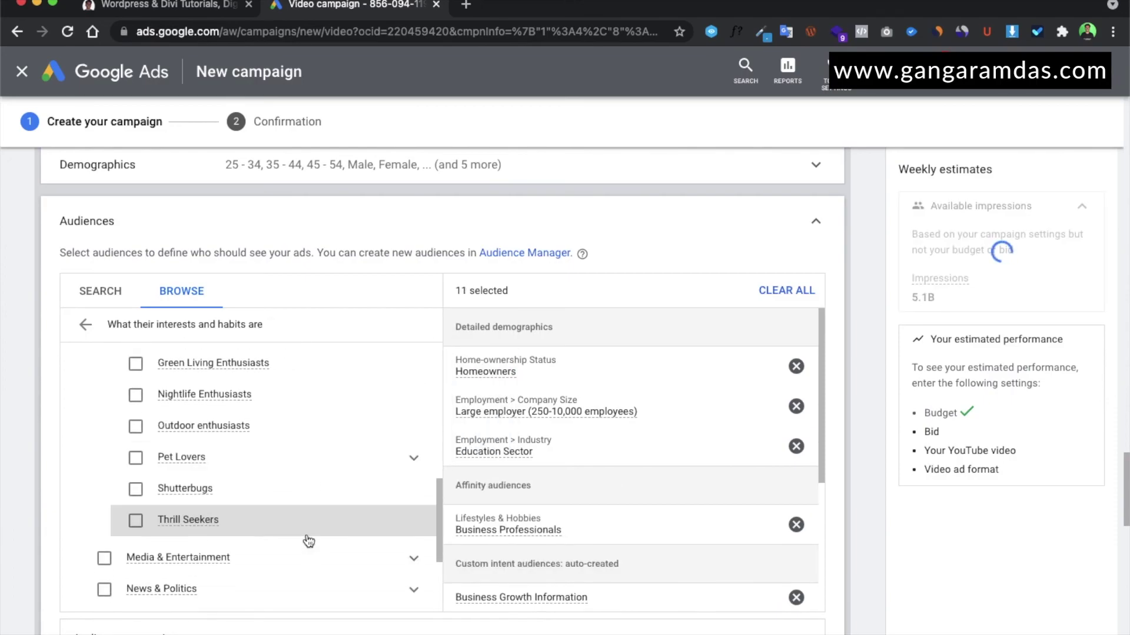
# - Look through the remaining affinity categories and the in-market audience categories
pyautogui.scroll(-1, 309, 541)
pyautogui.scroll(-3, 297, 585)
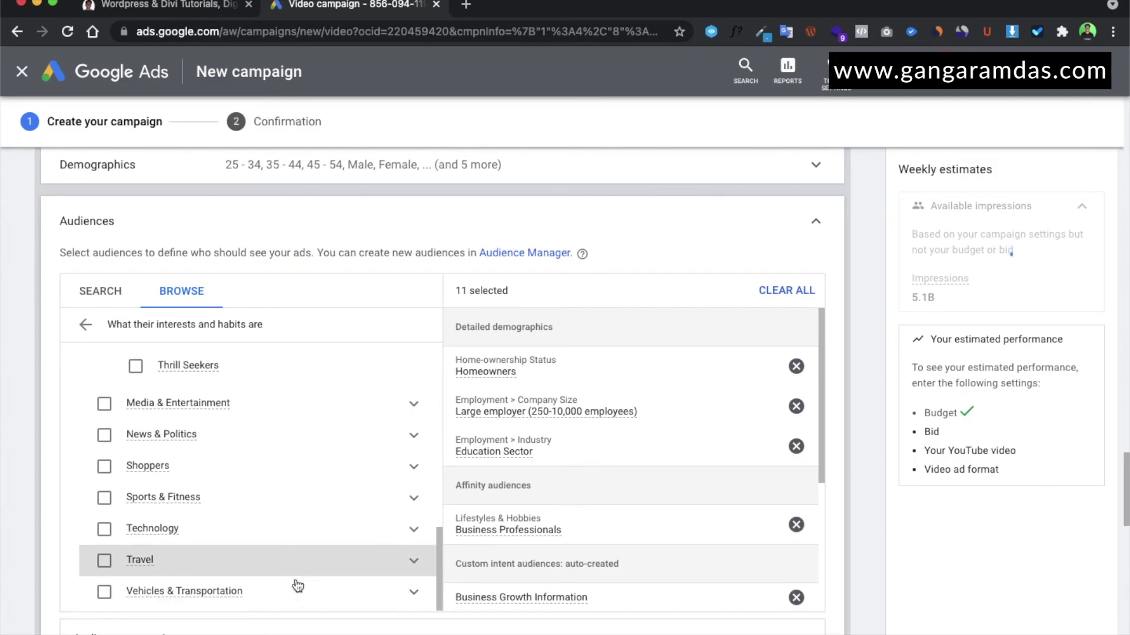
pyautogui.scroll(-2, 298, 585)
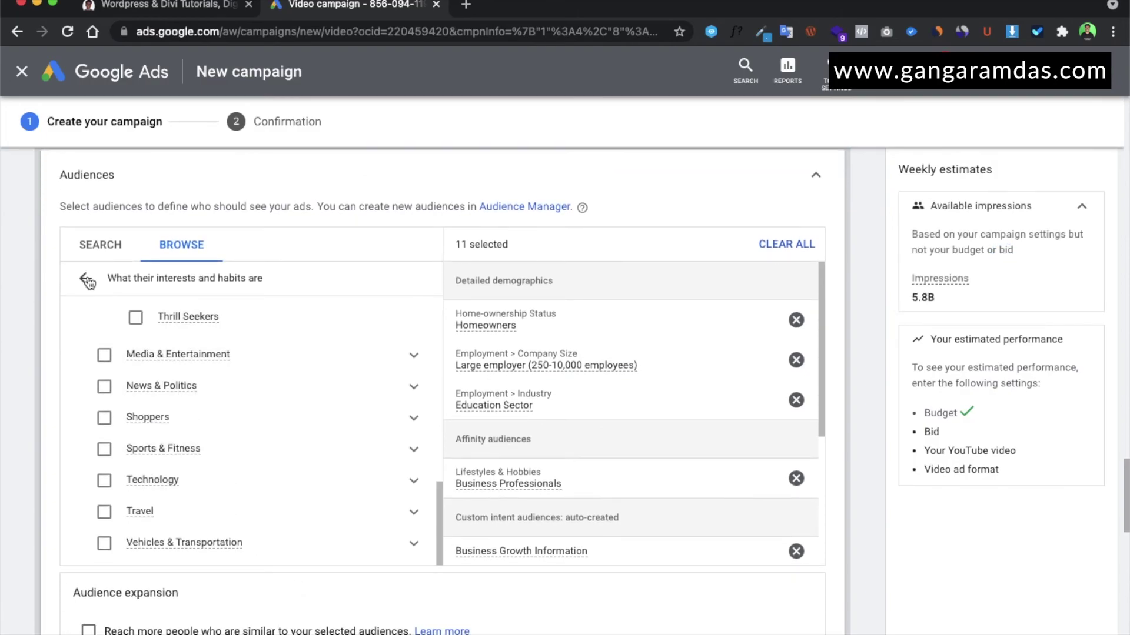
pyautogui.click(87, 281)
pyautogui.scroll(-2, 240, 465)
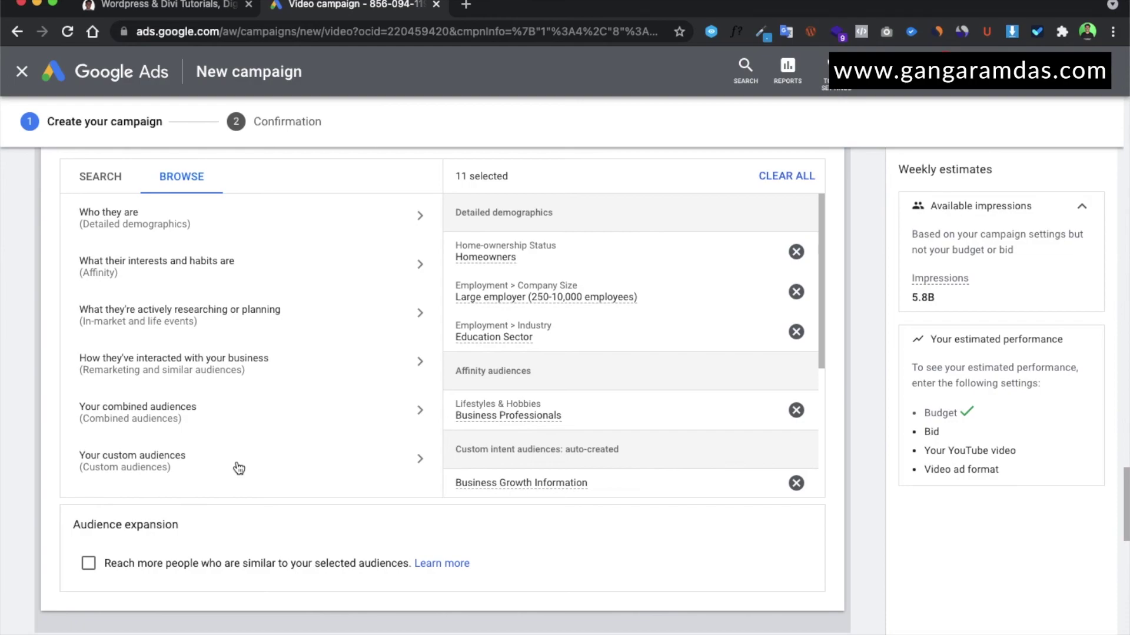
pyautogui.click(226, 310)
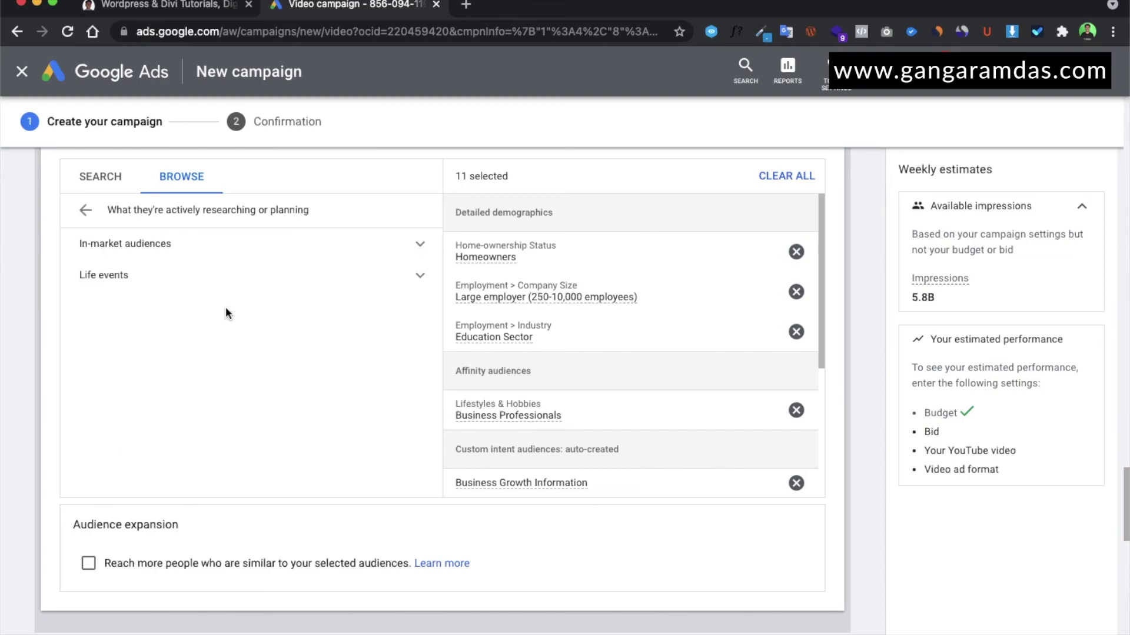
pyautogui.click(166, 247)
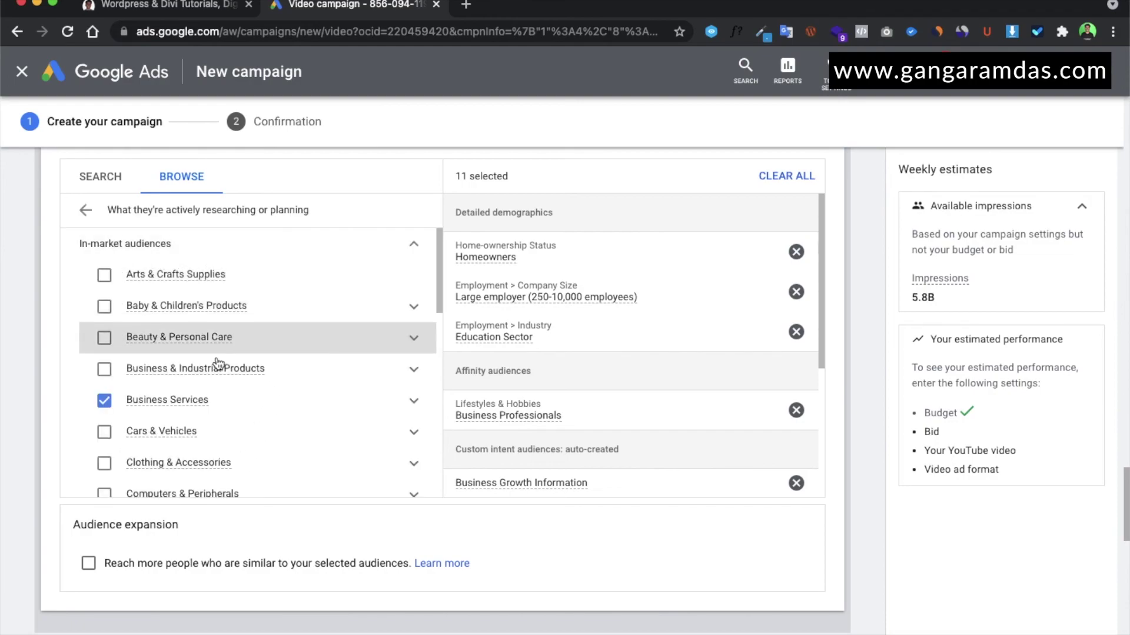
pyautogui.click(85, 210)
# - Check the custom audiences and combined audiences available for targeting
pyautogui.scroll(-3, 224, 377)
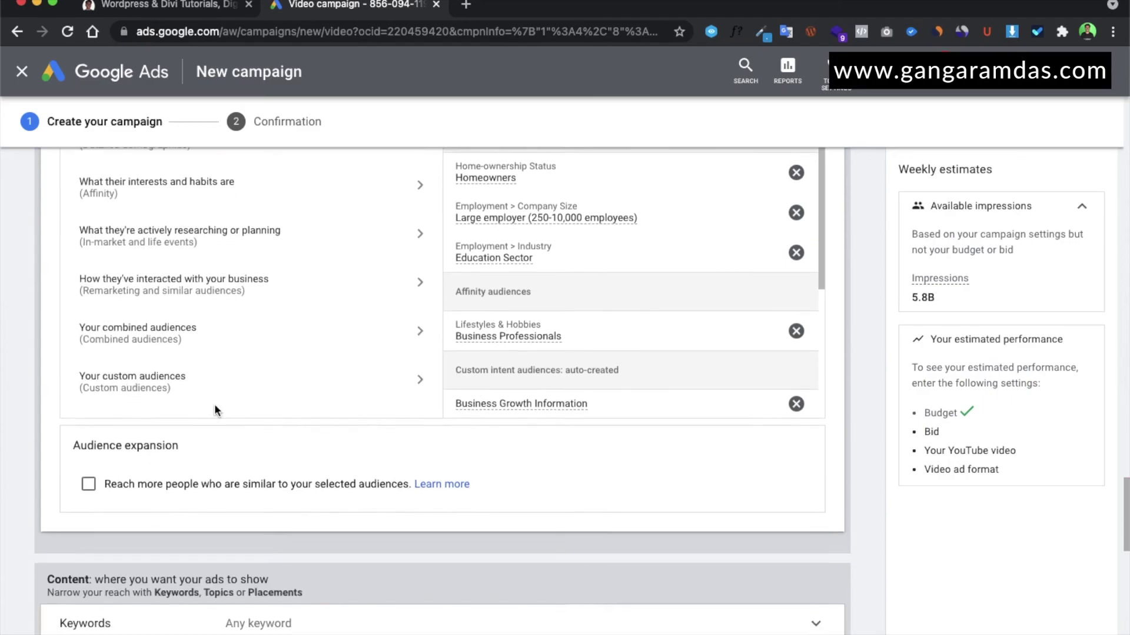
pyautogui.click(180, 378)
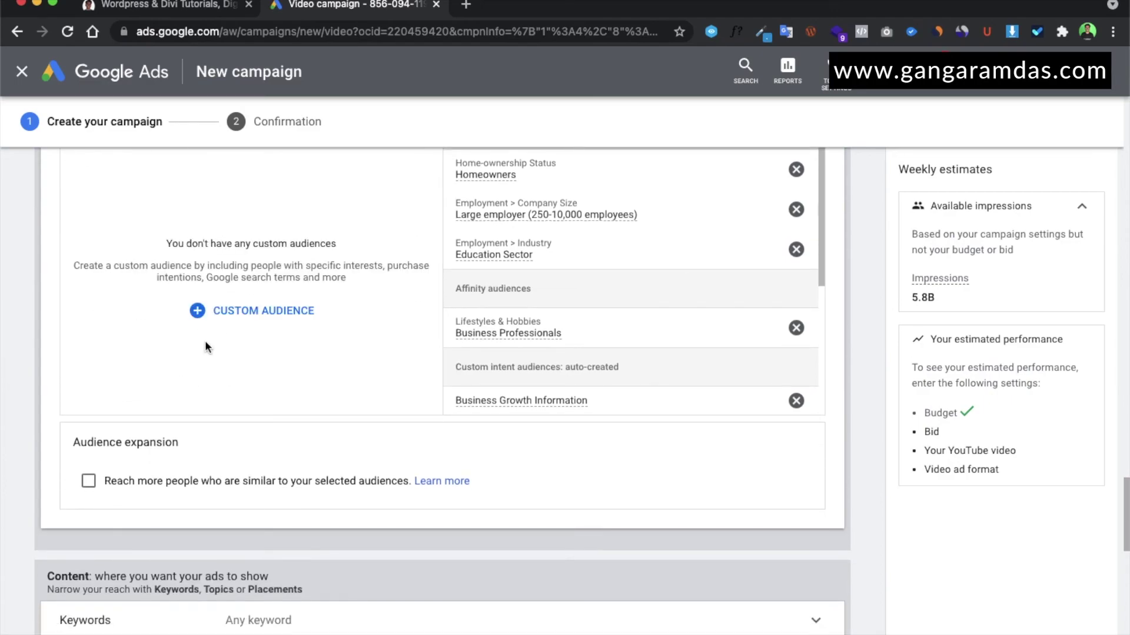
pyautogui.scroll(2, 144, 346)
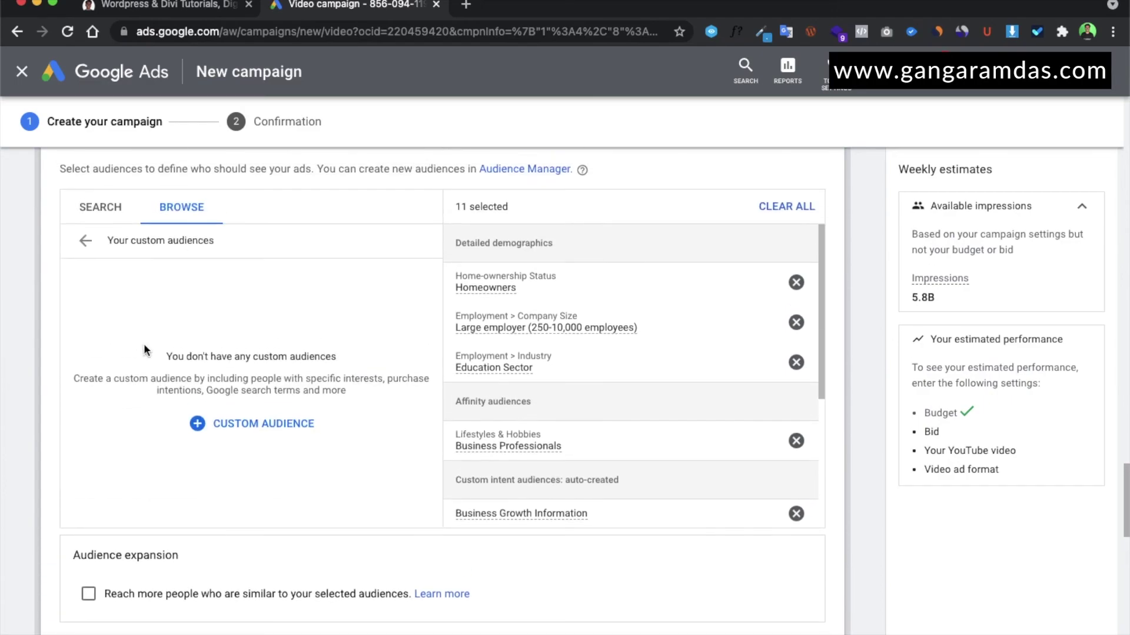
pyautogui.click(86, 245)
pyautogui.click(161, 448)
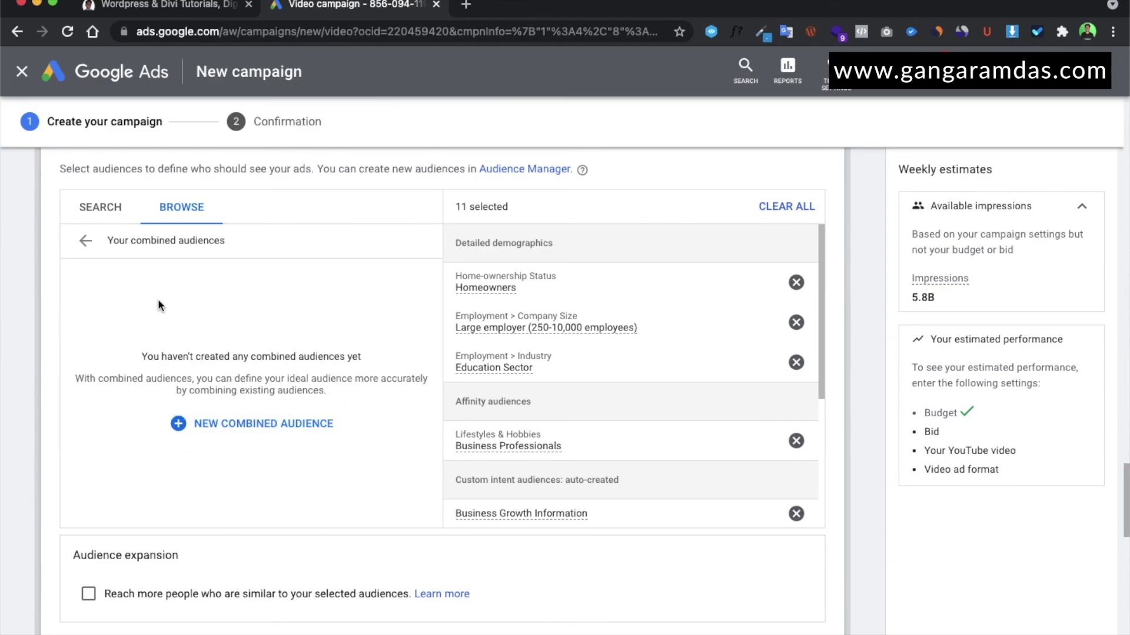
pyautogui.click(84, 242)
pyautogui.scroll(-4, 227, 390)
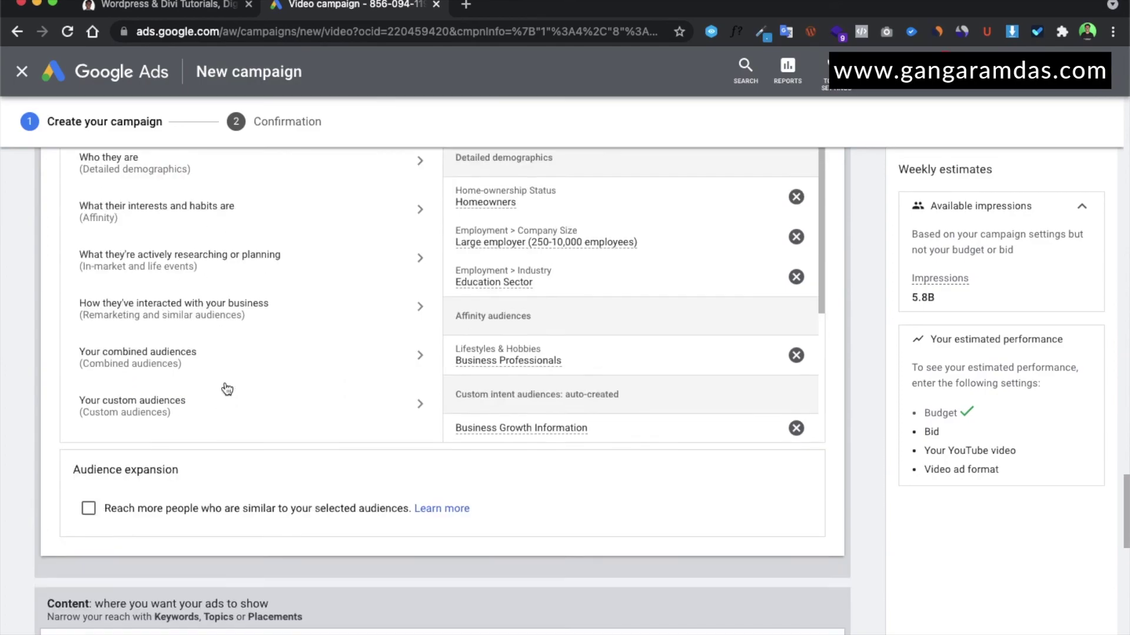
# - Review the placement and keyword options for content targeting, leaving each collapsed without adding any entry
pyautogui.scroll(-1, 279, 515)
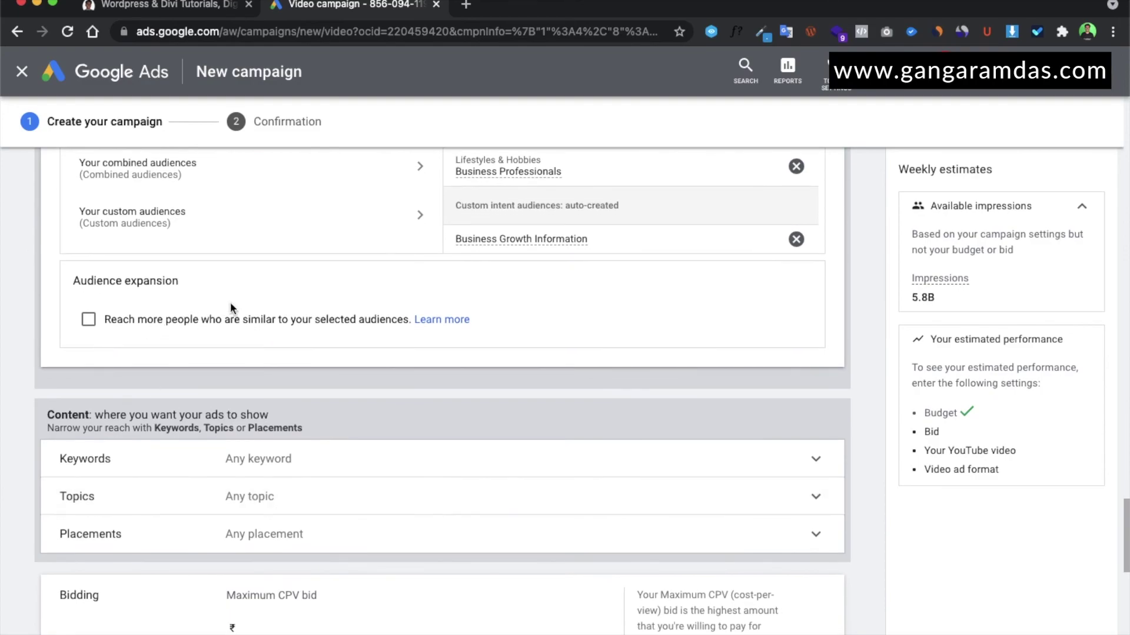
pyautogui.scroll(-2, 404, 390)
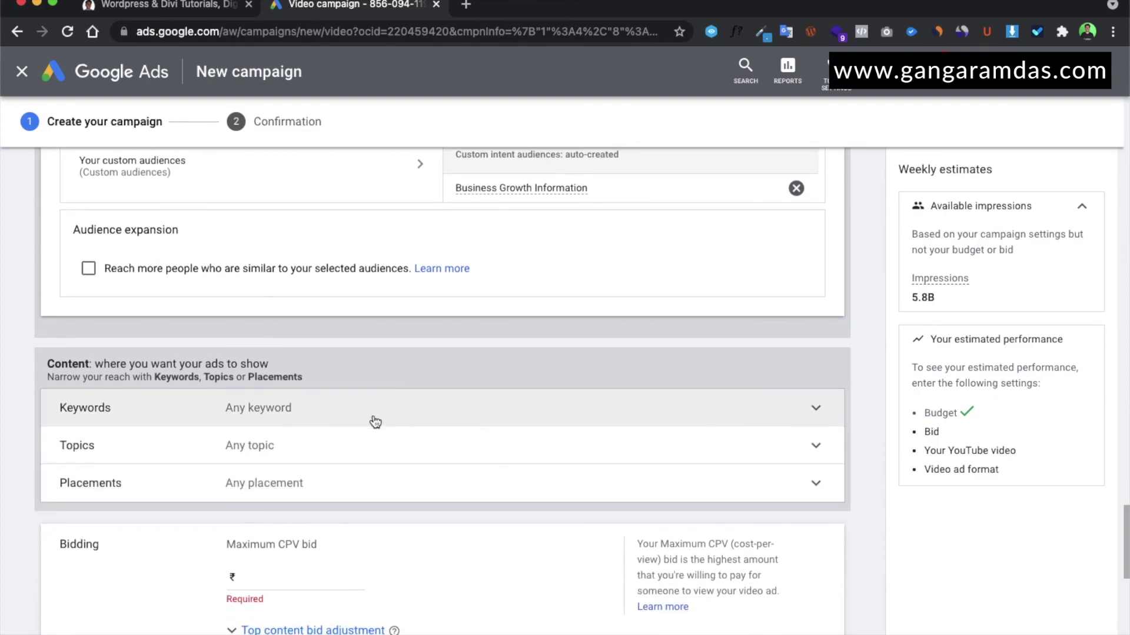
pyautogui.click(357, 474)
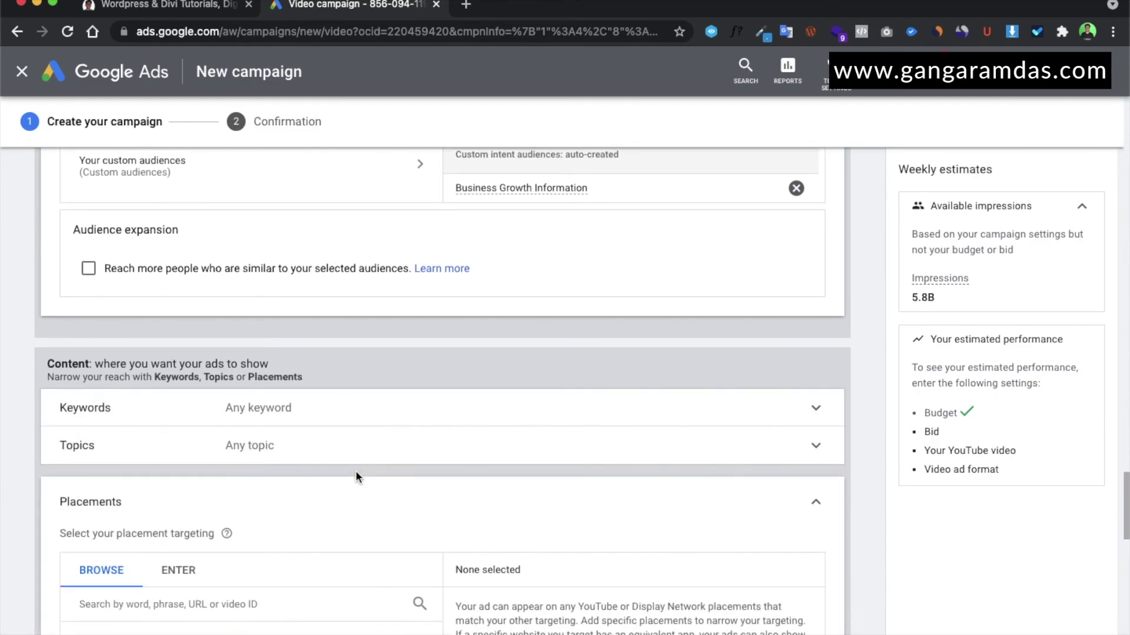
pyautogui.click(814, 501)
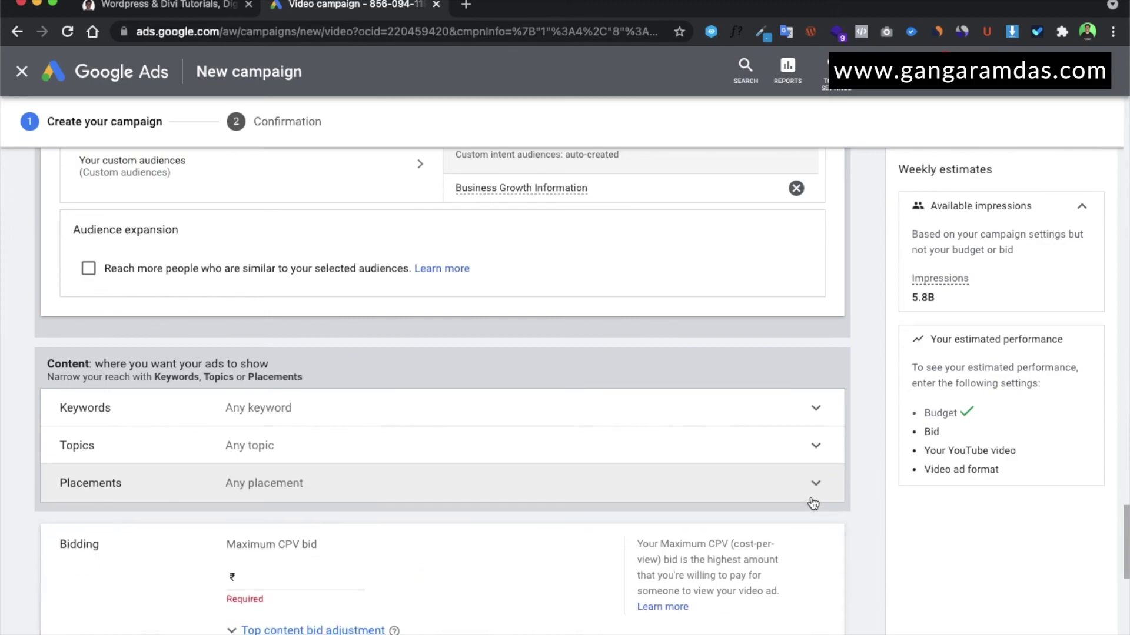
pyautogui.click(813, 501)
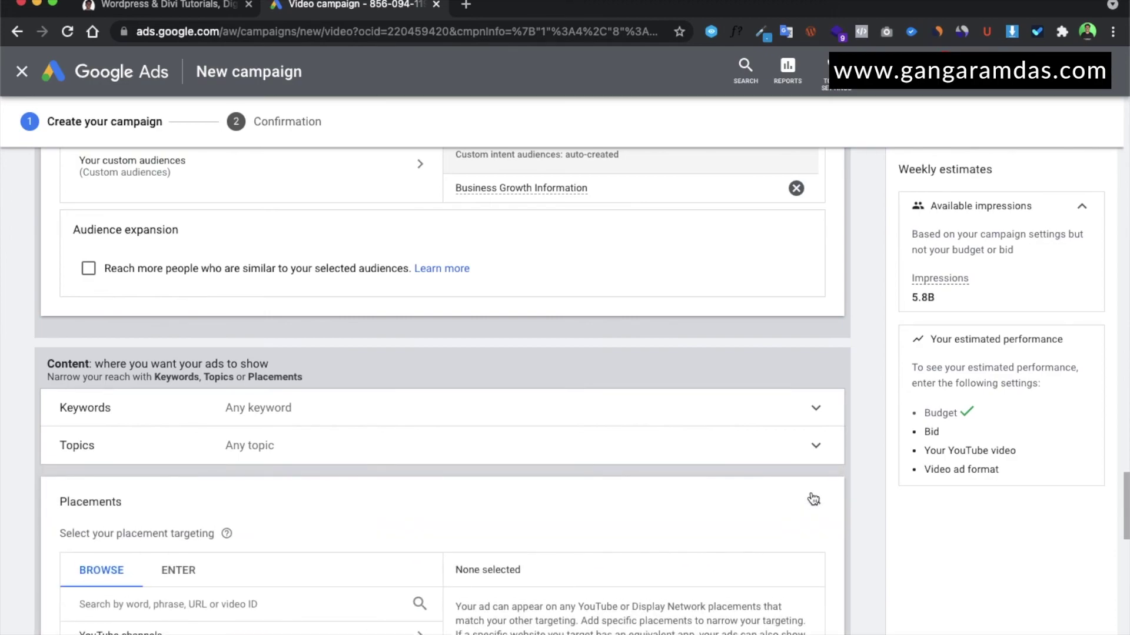
pyautogui.click(805, 423)
pyautogui.scroll(-1, 333, 555)
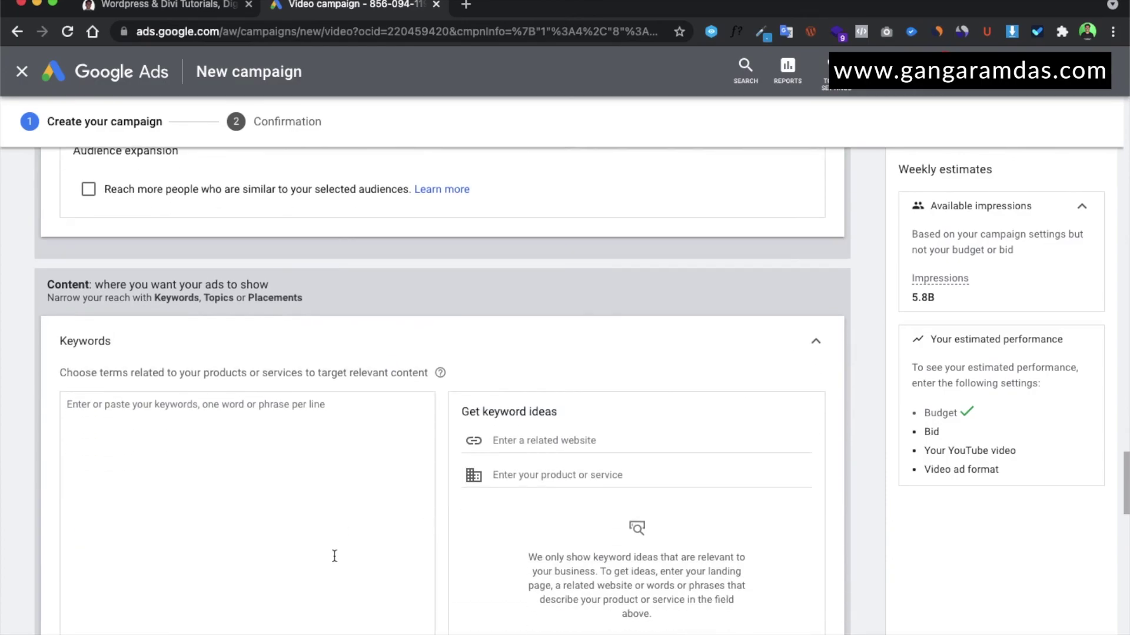
pyautogui.click(830, 344)
pyautogui.scroll(-1, 794, 379)
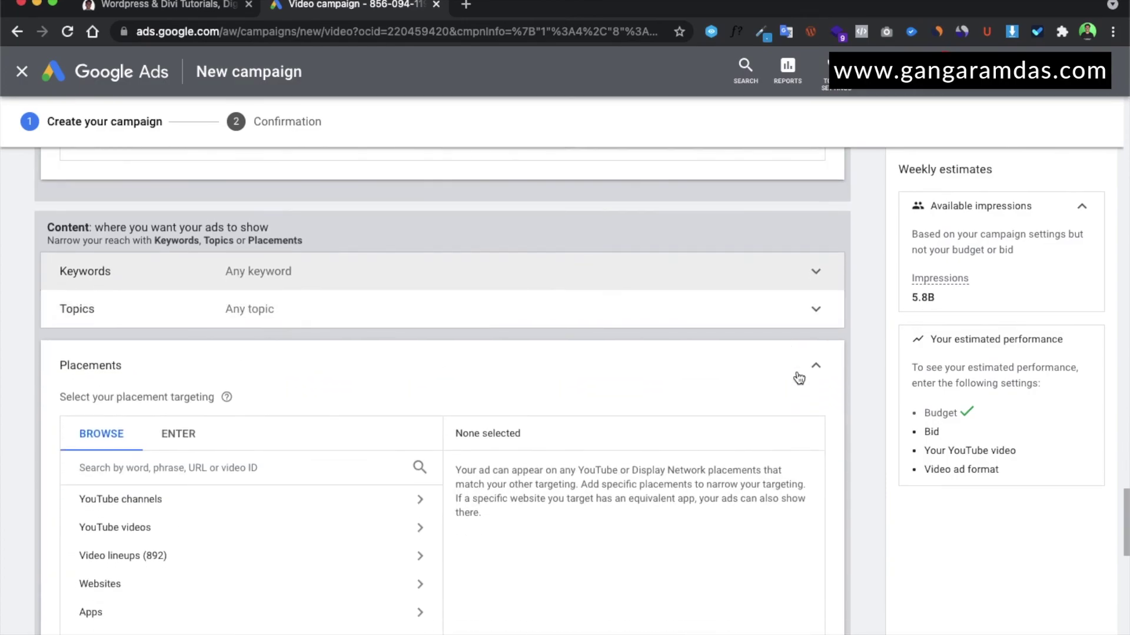
pyautogui.click(817, 351)
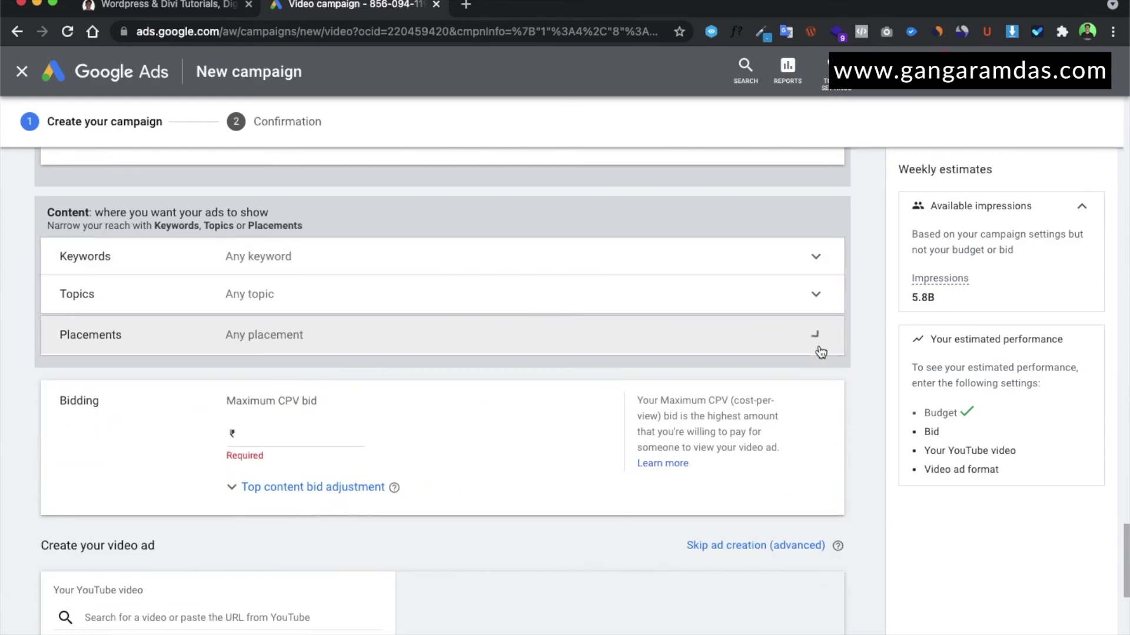
# - Set the maximum CPV bid to ₹0.35 and check the top content bid adjustment option
pyautogui.scroll(-2, 818, 350)
pyautogui.click(270, 304)
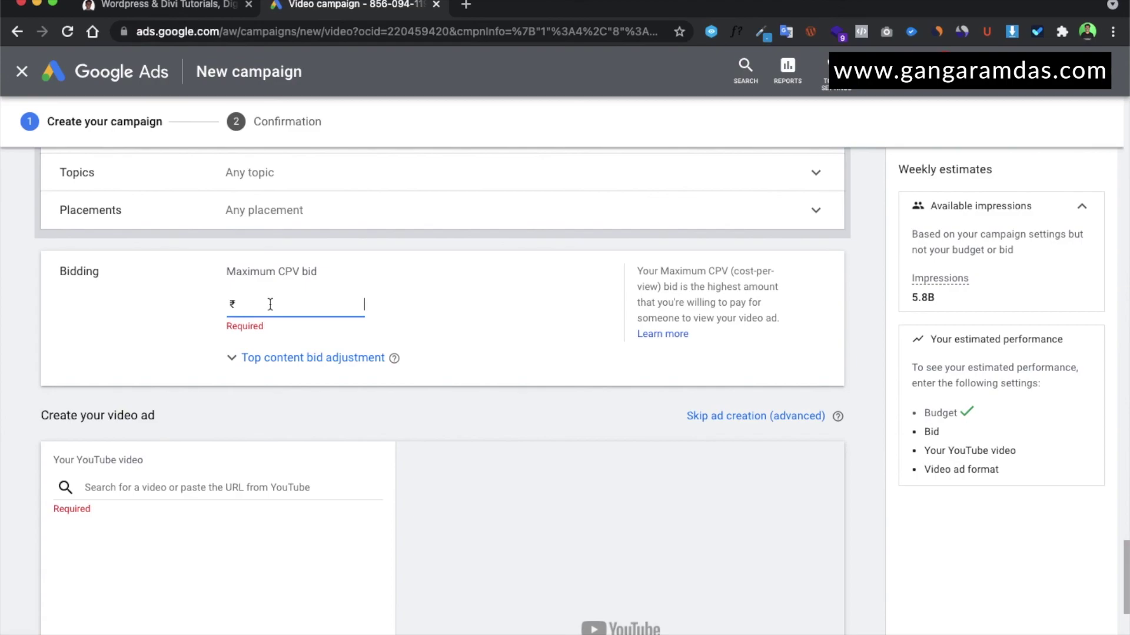
pyautogui.write('0.35')
pyautogui.click(377, 359)
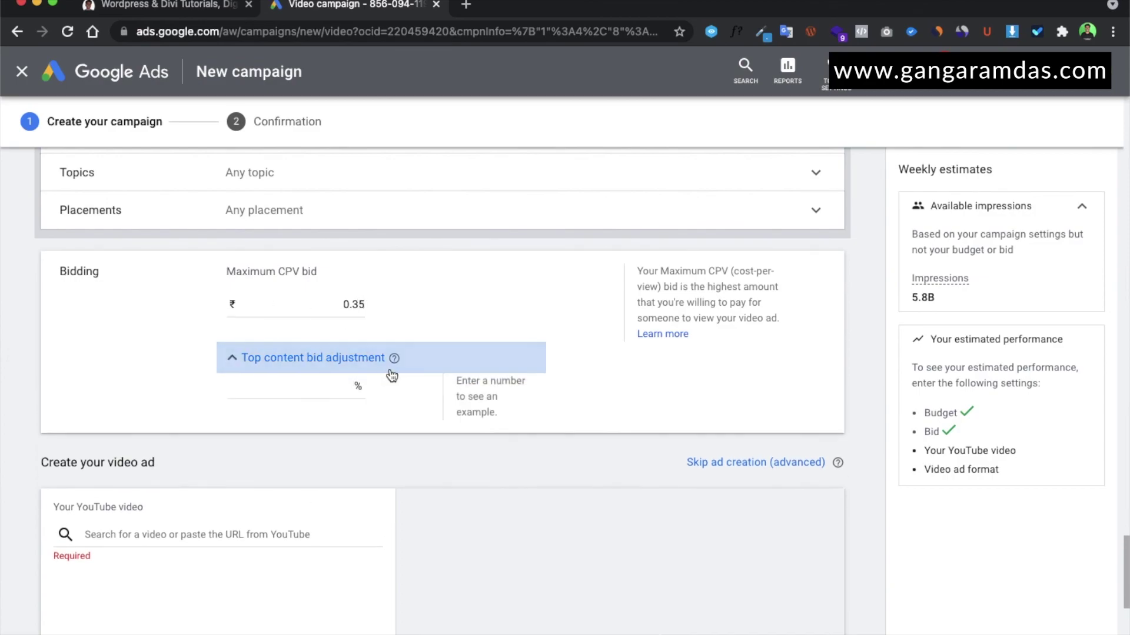
pyautogui.click(301, 358)
# - Search YouTube videos for "indoage", choose the IndoAge Digital Marketing and Website video, and set the format to Skippable in-stream ad
pyautogui.scroll(-2, 247, 442)
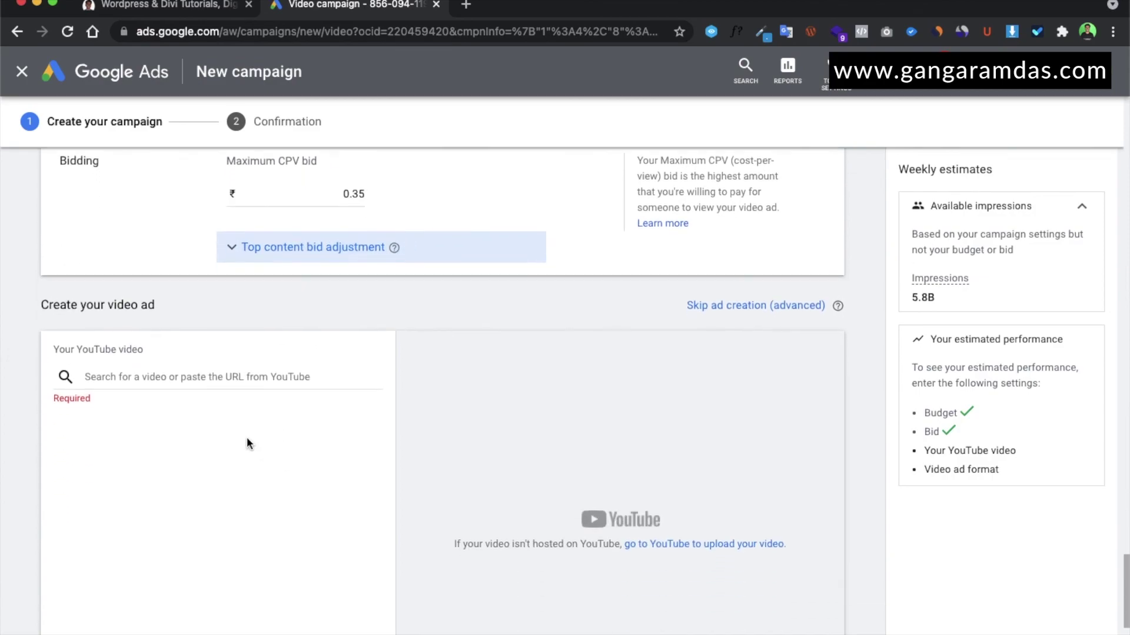
pyautogui.click(154, 375)
pyautogui.write('indoage')
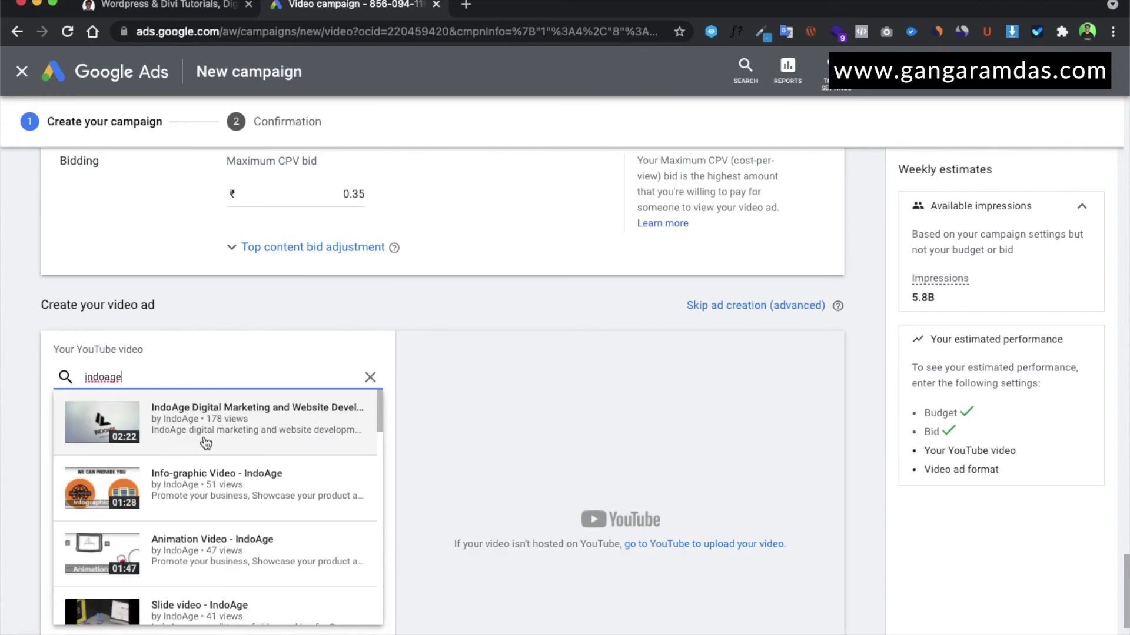
pyautogui.click(203, 435)
pyautogui.scroll(-2, 341, 424)
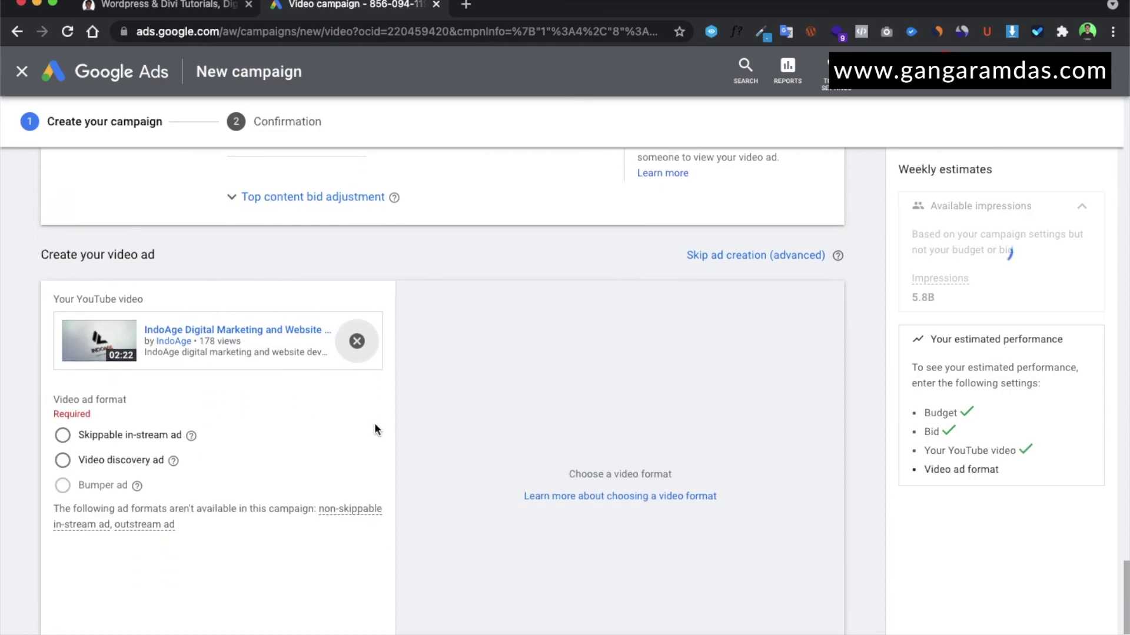
pyautogui.click(125, 430)
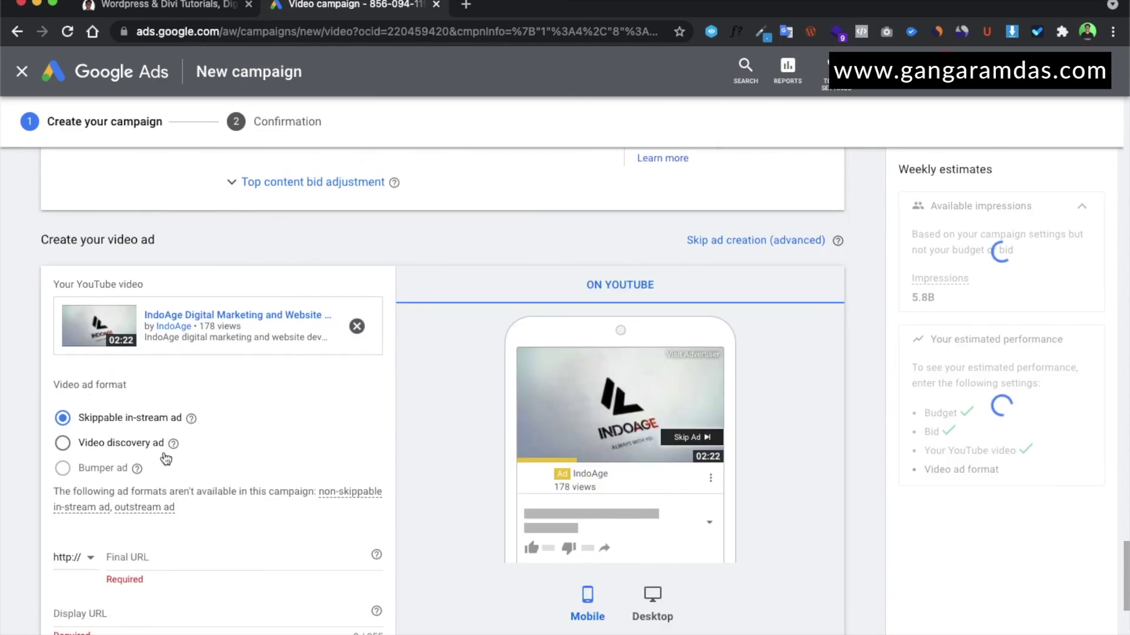
pyautogui.scroll(-3, 161, 462)
pyautogui.click(140, 486)
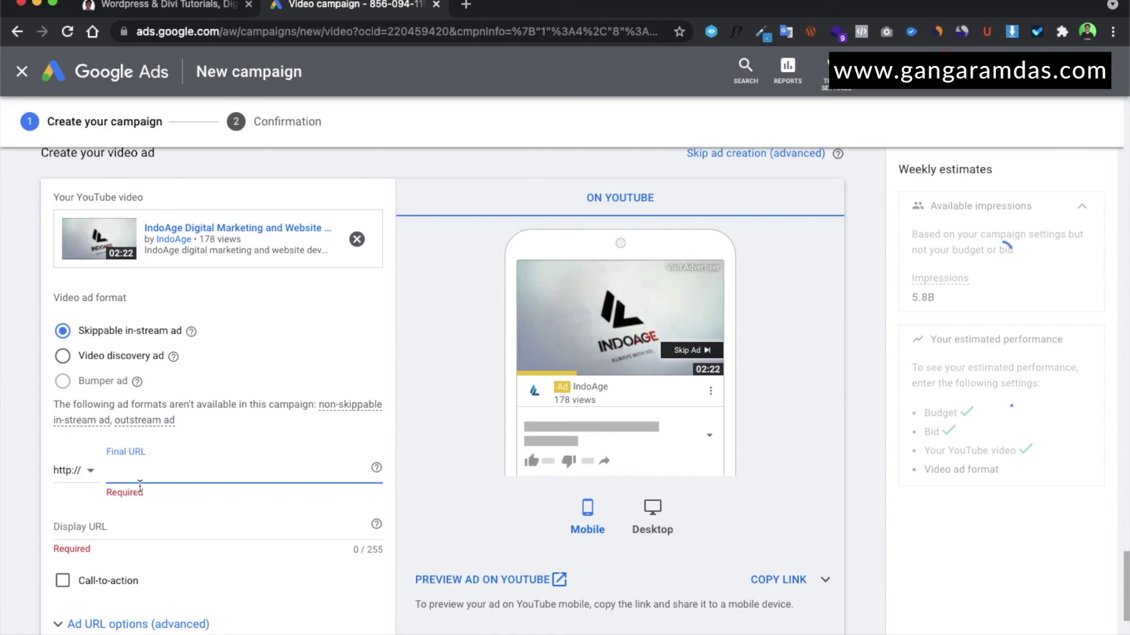
pyautogui.write('indoa')
pyautogui.click(160, 7)
pyautogui.click(209, 32)
pyautogui.hotkey('ctrl', 'c')
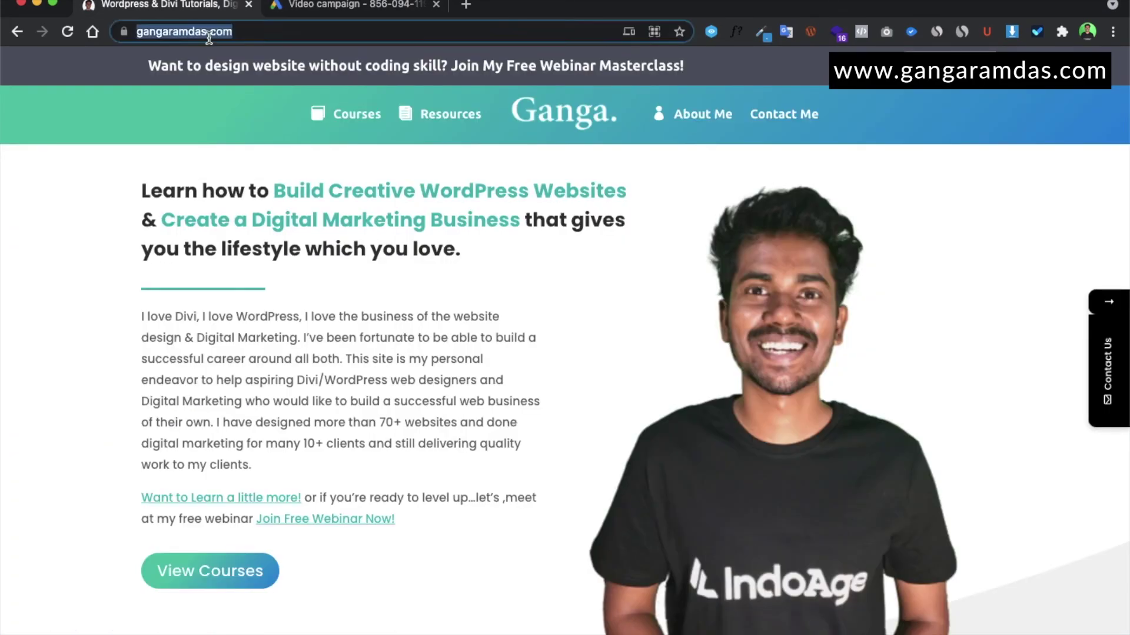
pyautogui.click(330, 6)
pyautogui.hotkey('ctrl', 'a')
pyautogui.write('gangaramdas.com/')
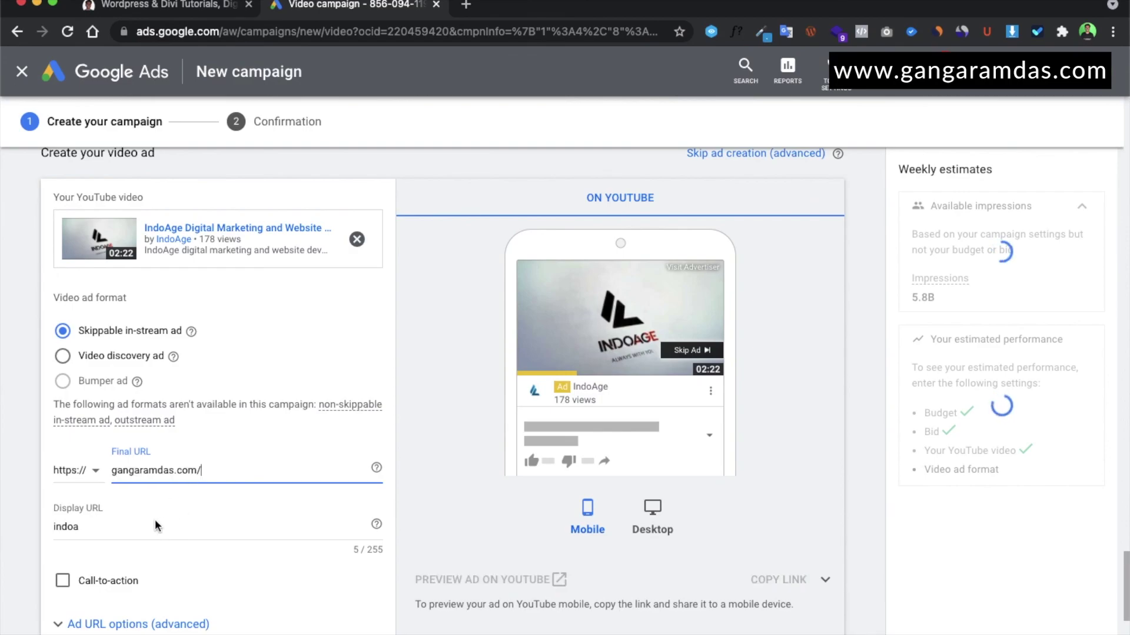
pyautogui.click(107, 532)
pyautogui.hotkey('ctrl', 'a')
pyautogui.hotkey('ctrl', 'v')
# - Enable the ad's call-to-action and set its text to "Book Now"
pyautogui.scroll(-2, 114, 535)
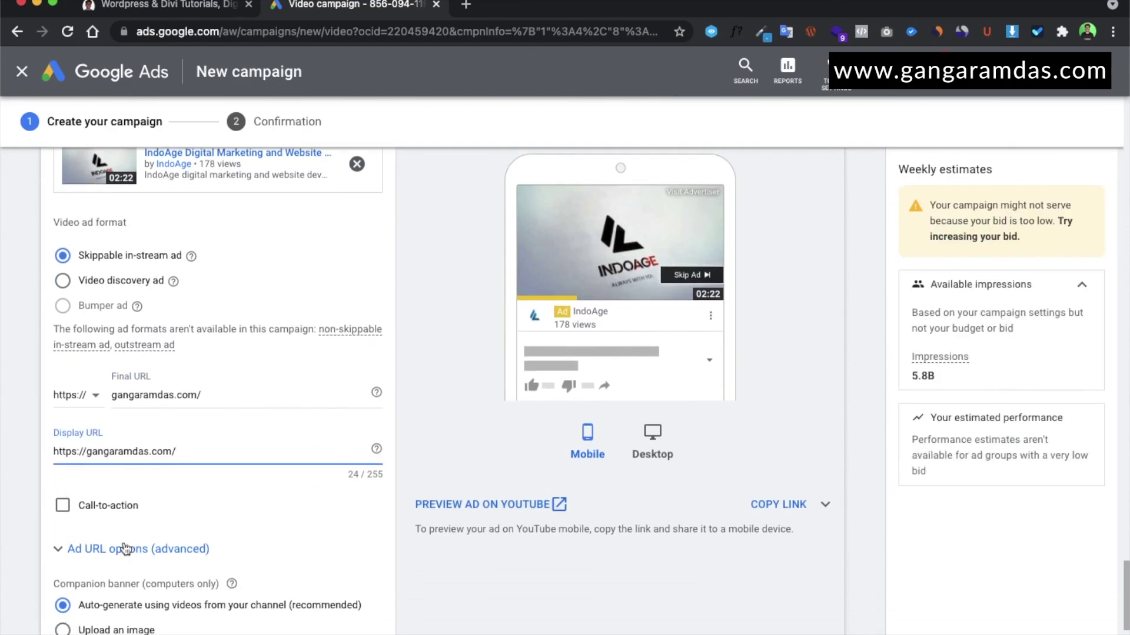
pyautogui.click(62, 481)
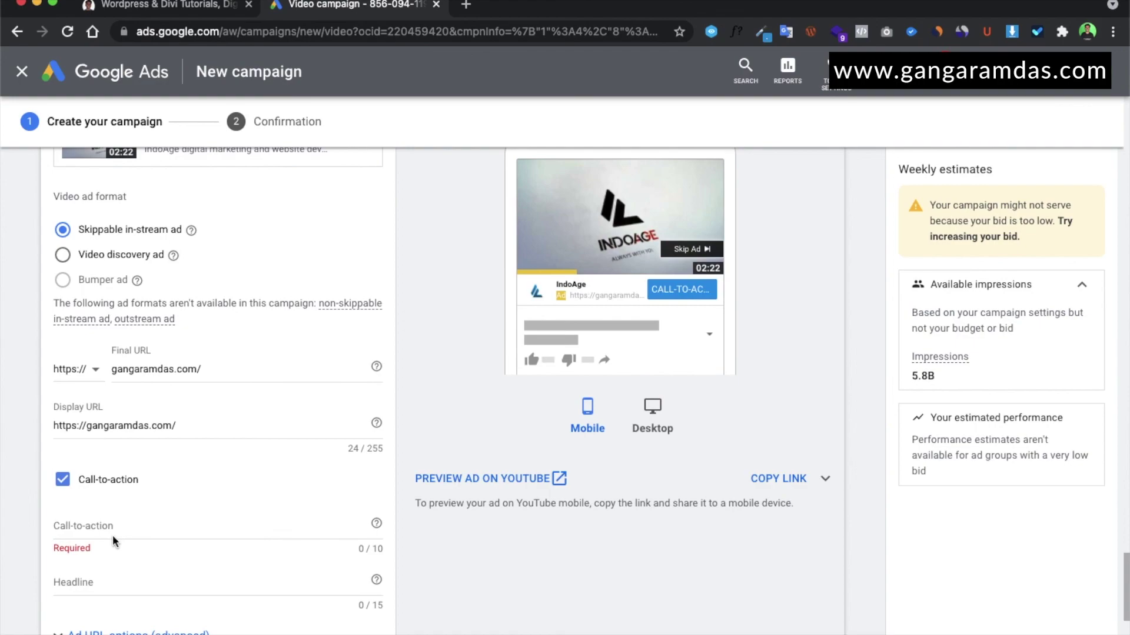
pyautogui.write('Book Now')
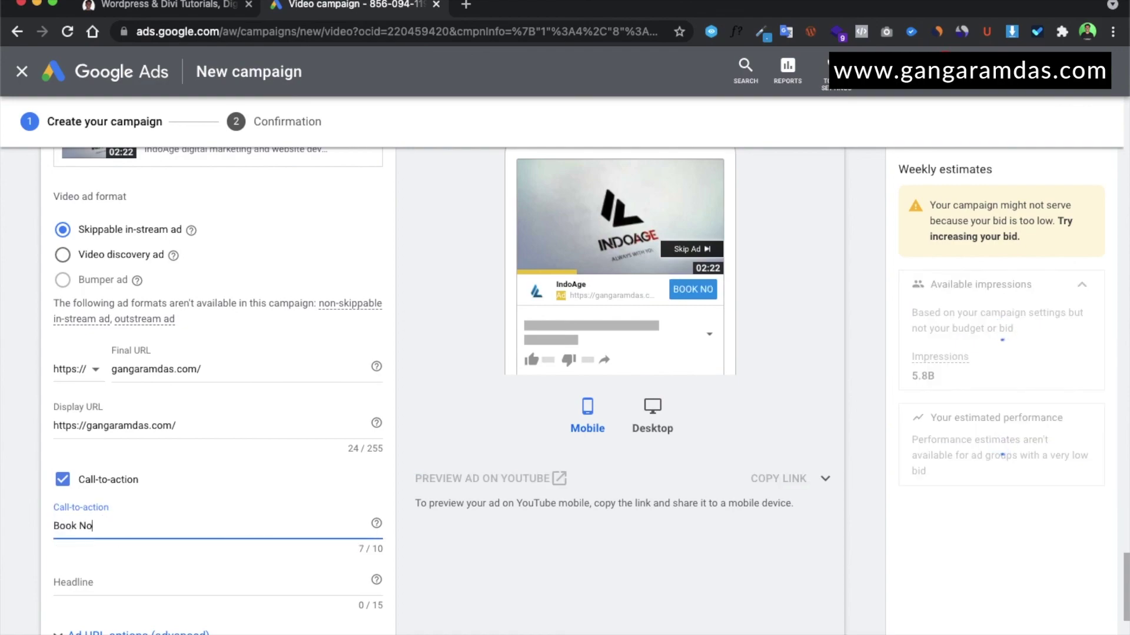
pyautogui.click(120, 579)
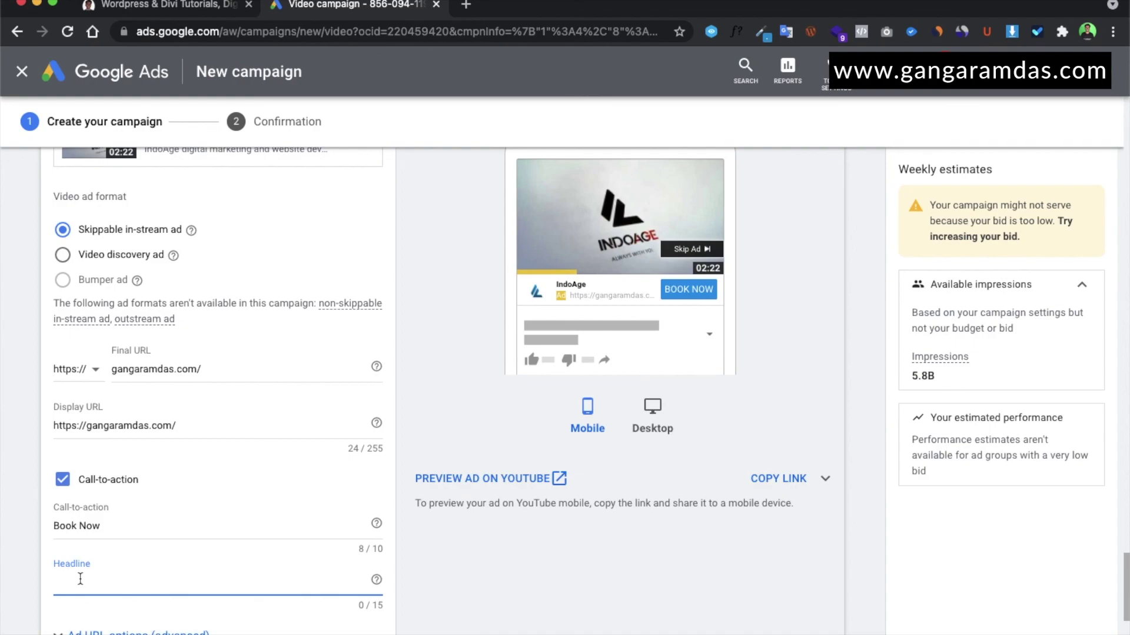
pyautogui.write('Digital')
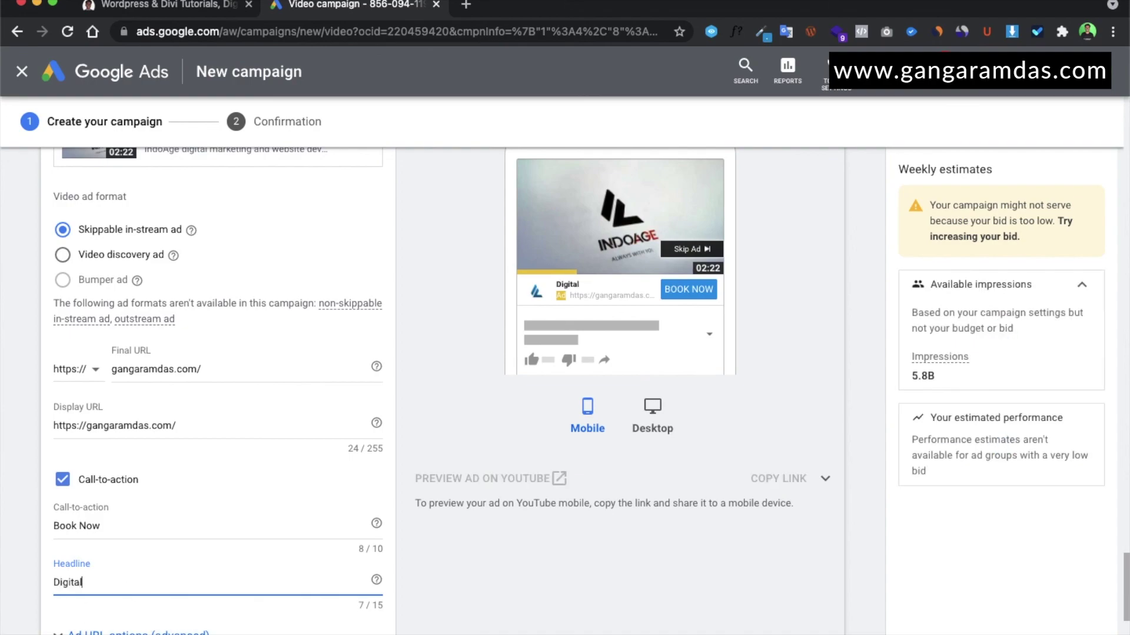
pyautogui.write(' Marketing')
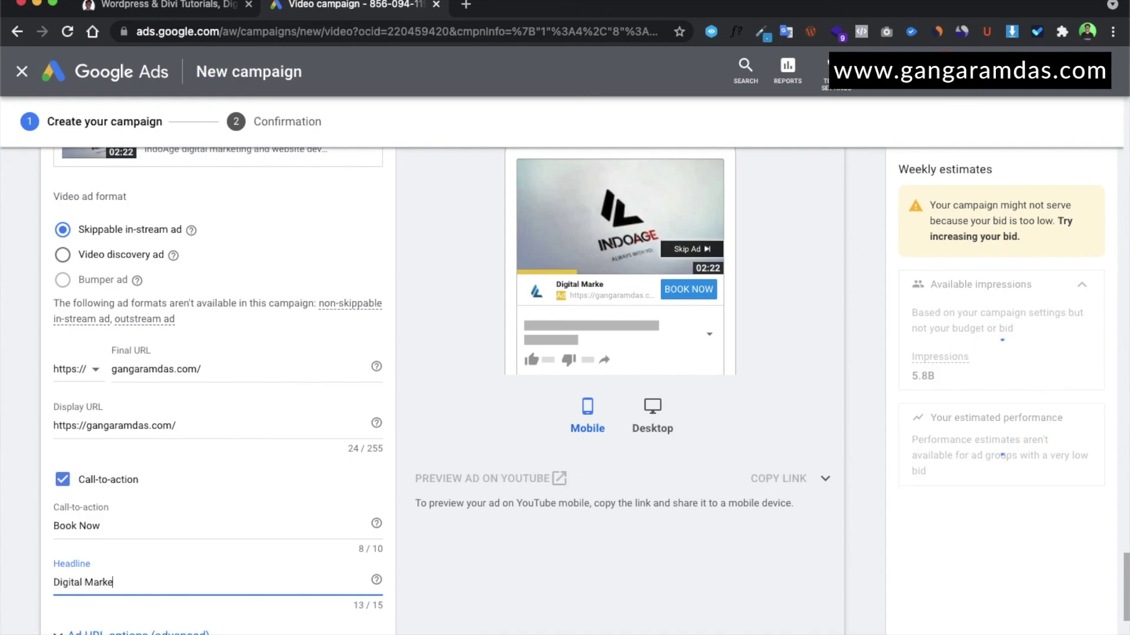
pyautogui.press('BackSpace')
pyautogui.press('BackSpace')
pyautogui.press('BackSpace')
pyautogui.press('BackSpace')
pyautogui.press('BackSpace')
pyautogui.press('BackSpace')
pyautogui.press('BackSpace')
# - Replace the ad's headline with "Edtech Services"
pyautogui.press('super+a')
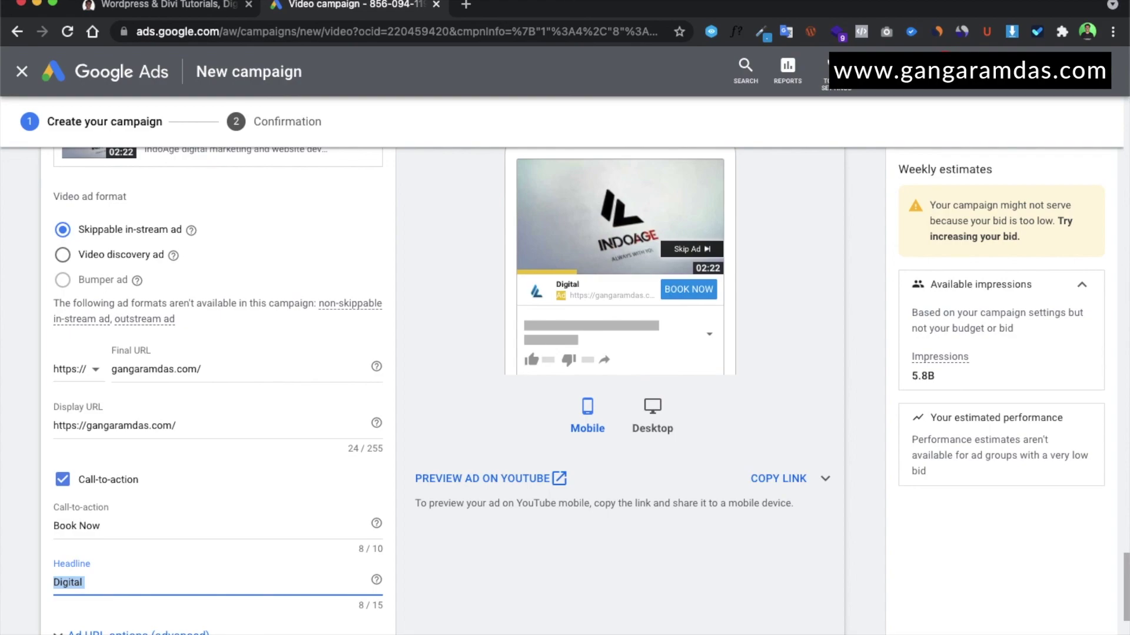
pyautogui.press('BackSpace')
pyautogui.write('E')
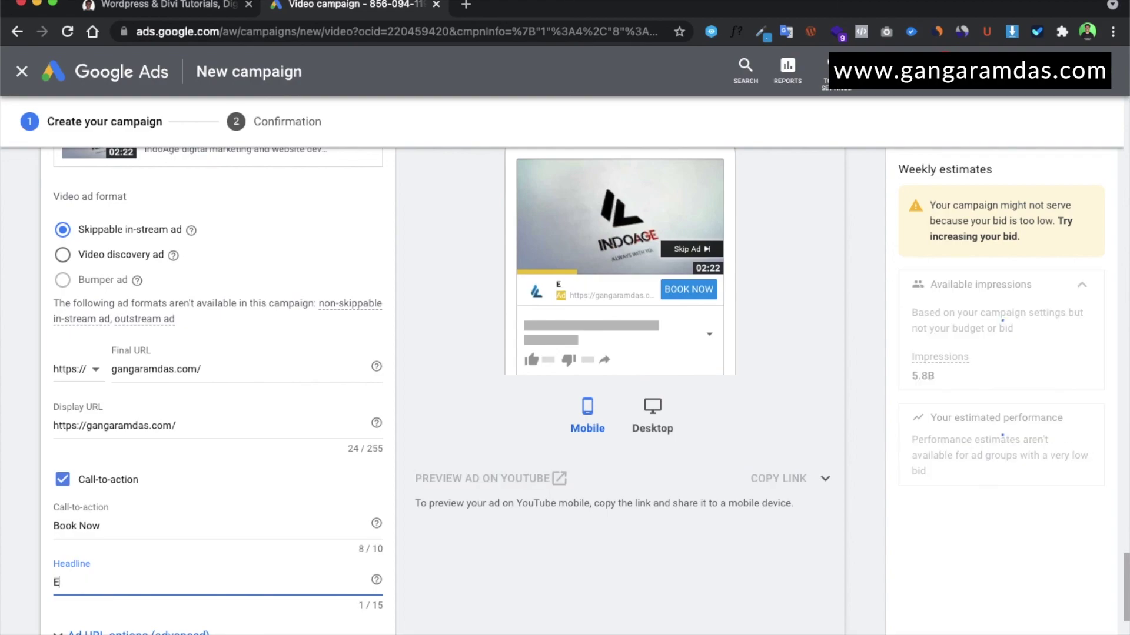
pyautogui.write('dtech')
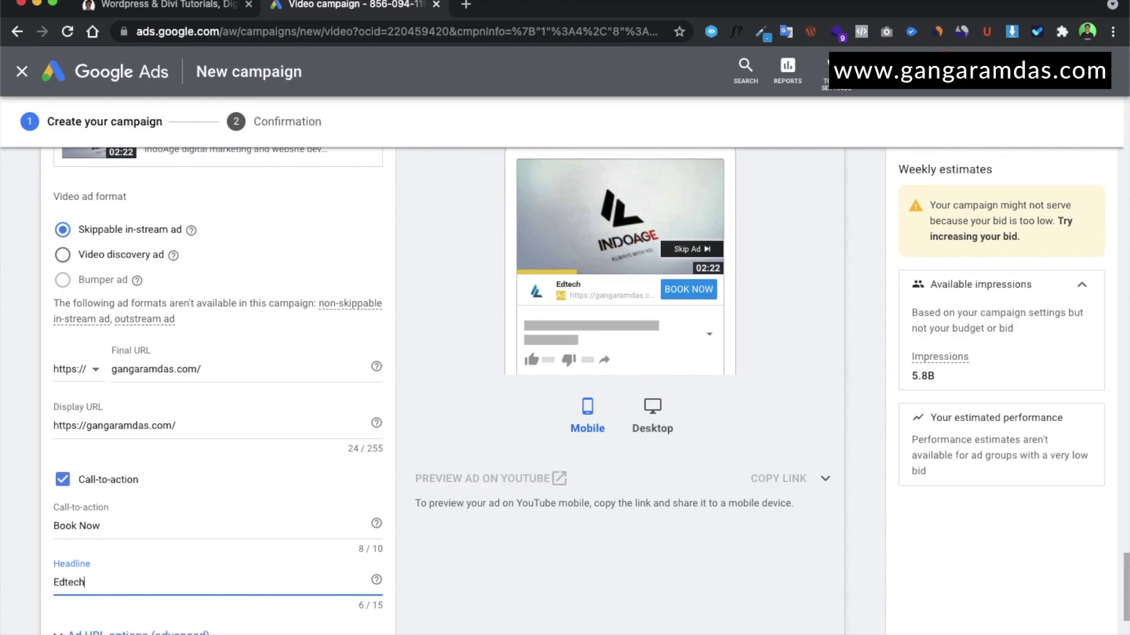
pyautogui.write(' Services')
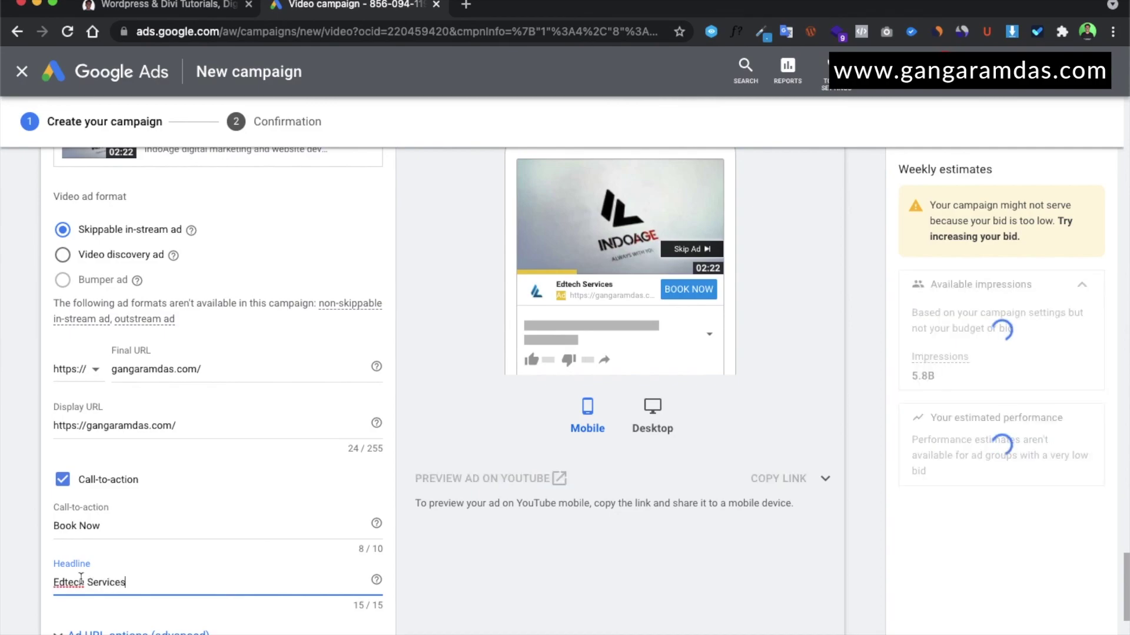
# - Name the ad "Indoage", create the campaign and continue to its ad groups page
pyautogui.scroll(-5, 135, 611)
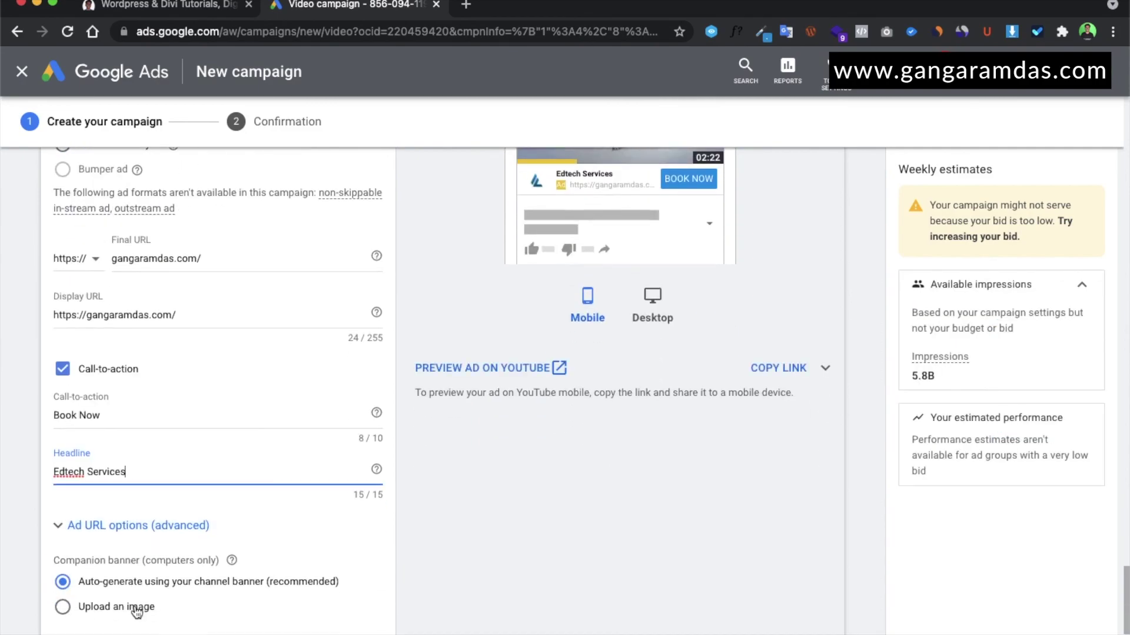
pyautogui.tripleClick(96, 508)
pyautogui.press('BackSpace')
pyautogui.write('Indoage')
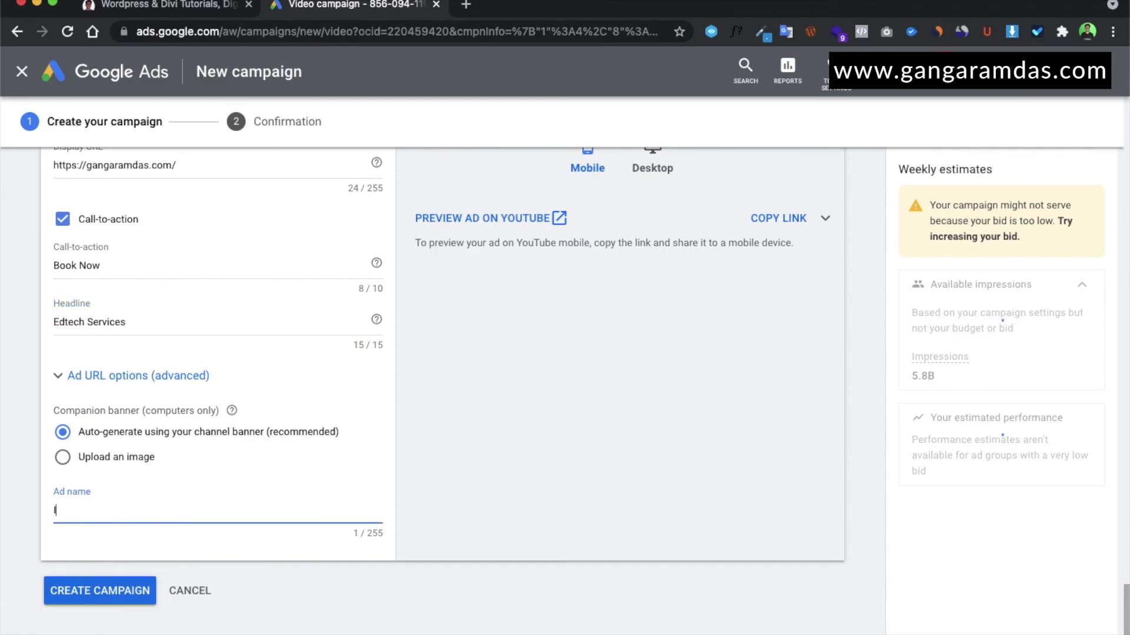
pyautogui.click(123, 592)
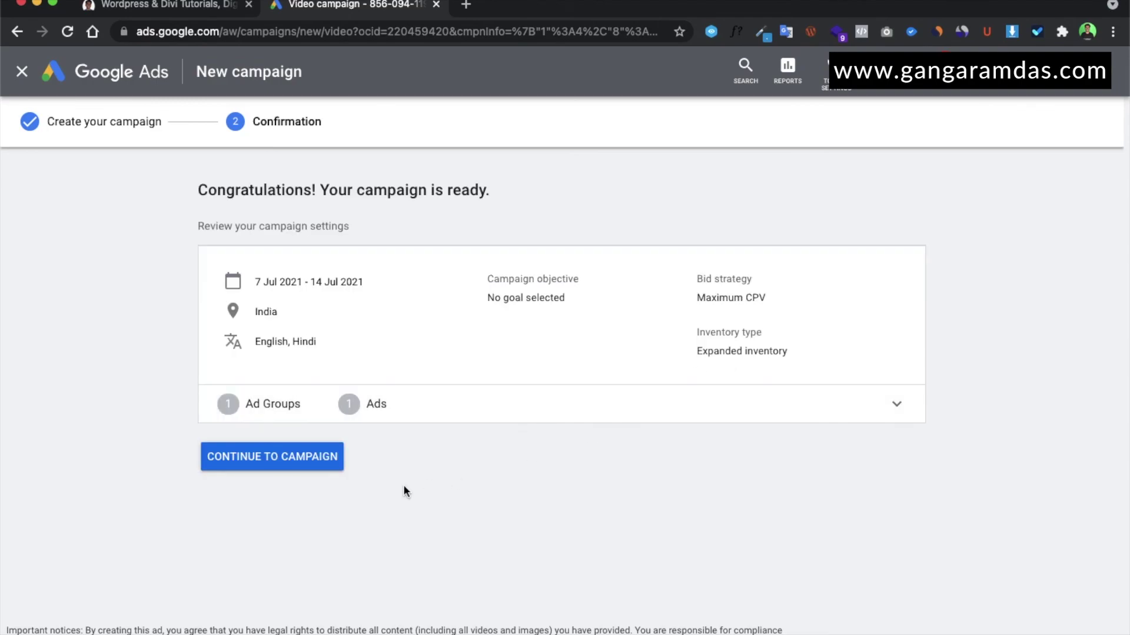
pyautogui.click(283, 459)
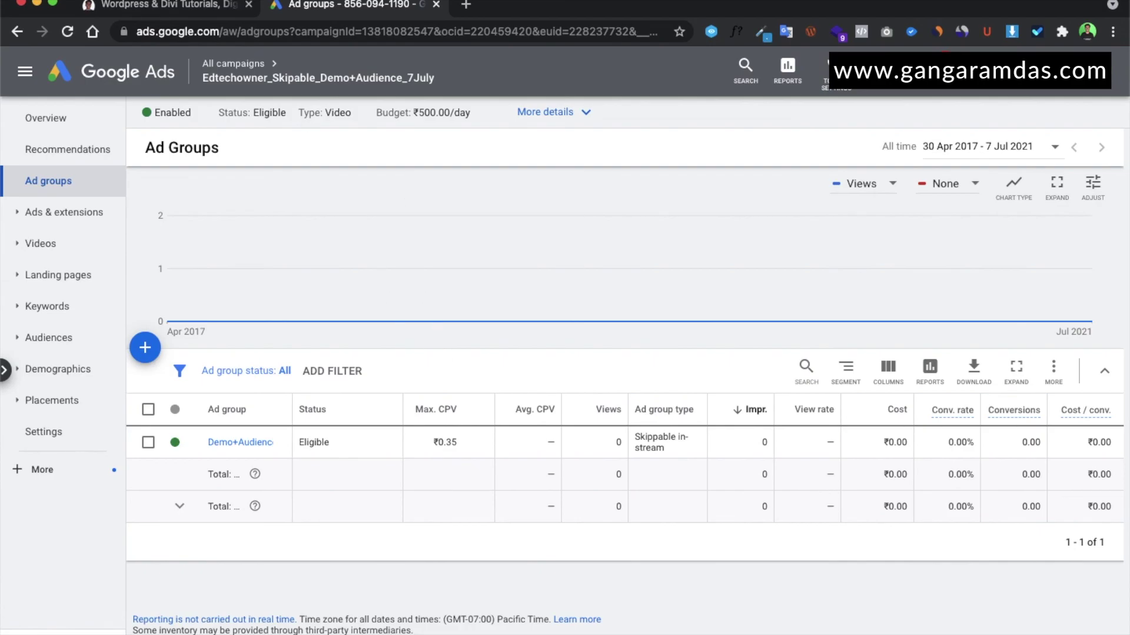
# - Switch to the open gangaramdas.com website
pyautogui.click(200, 6)
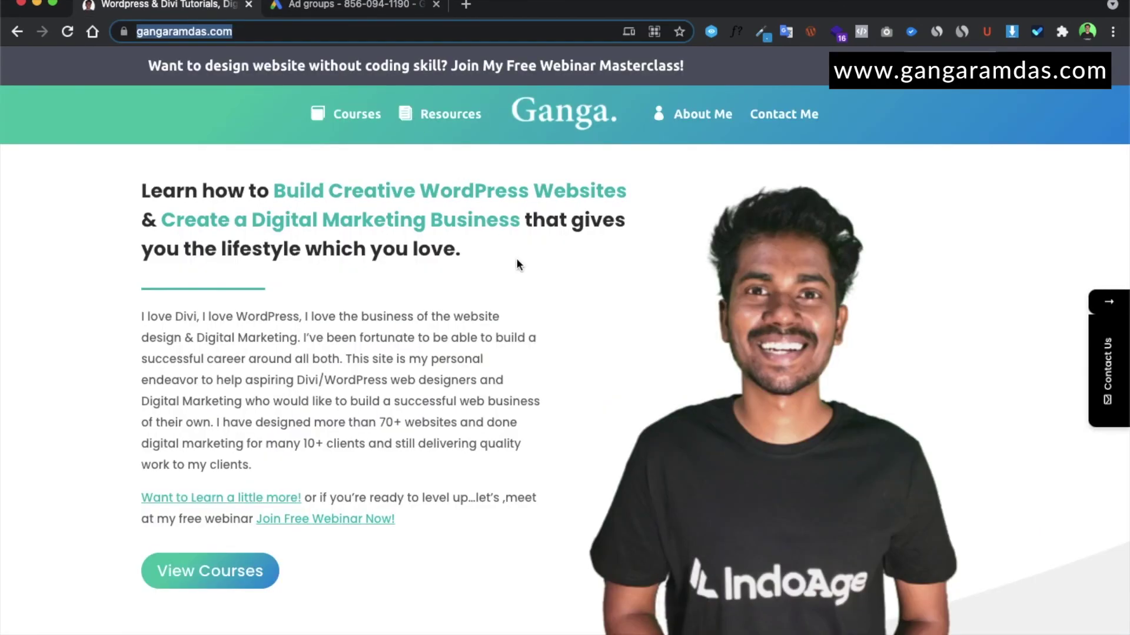